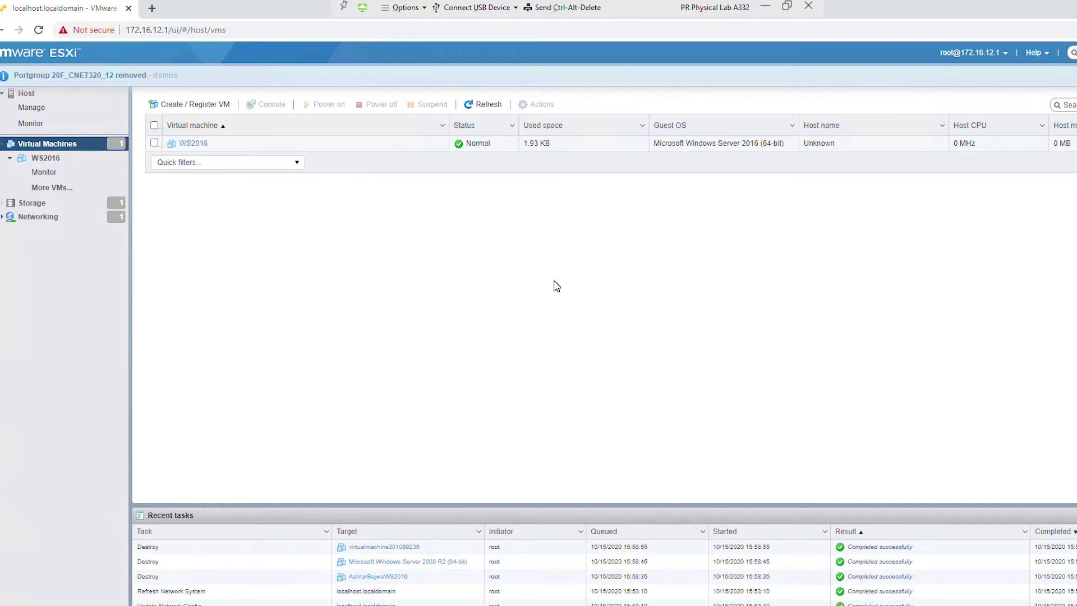
- From the Virtual Machines list, start the Create / Register VM wizard to create a new virtual machine
left_click(50, 94)
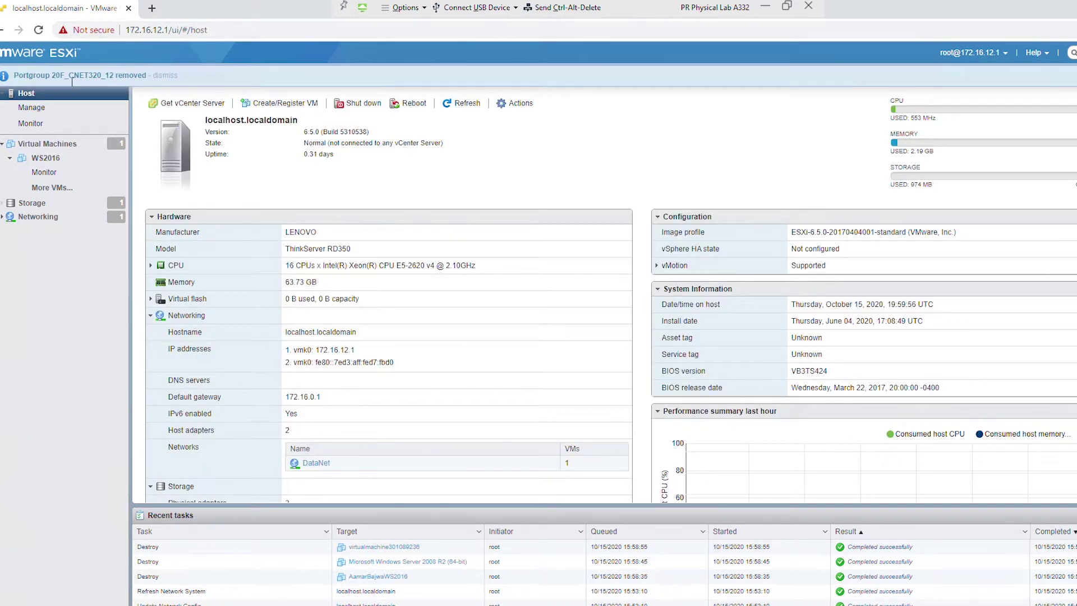
left_click(70, 144)
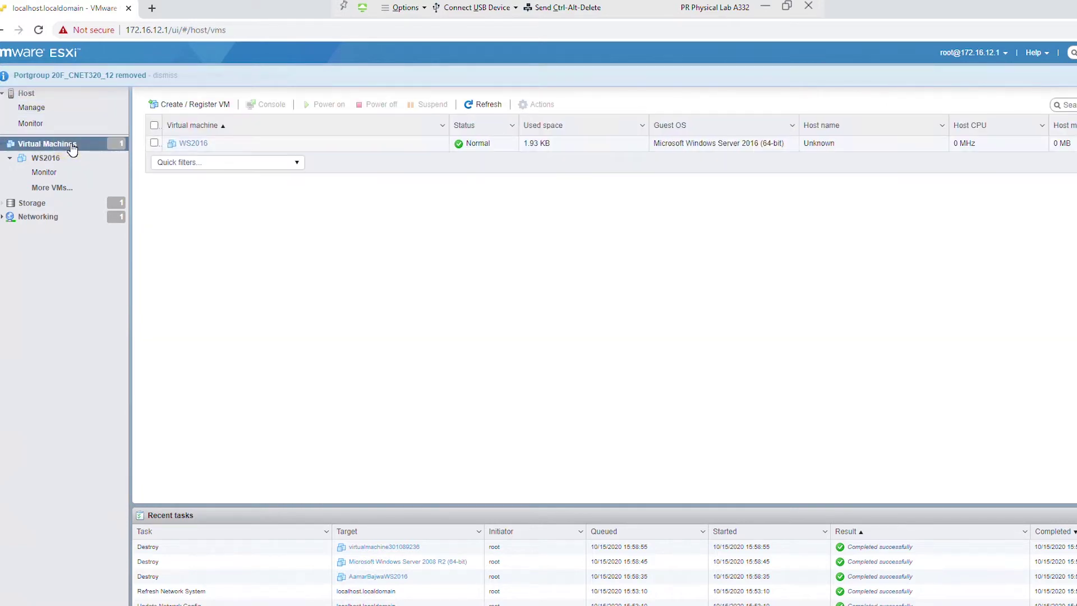
left_click(228, 223)
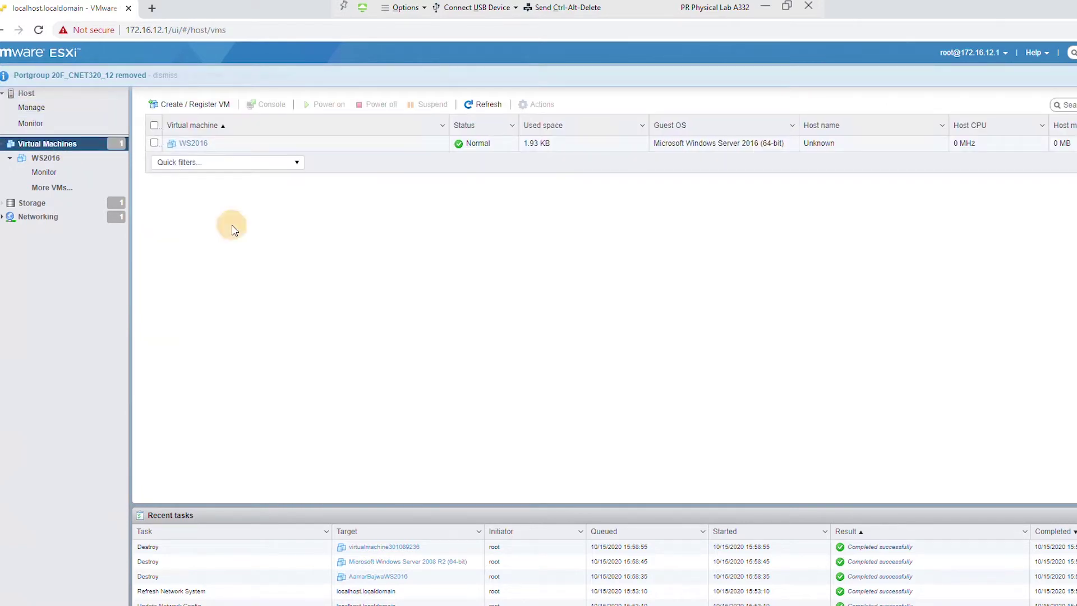
left_click(204, 105)
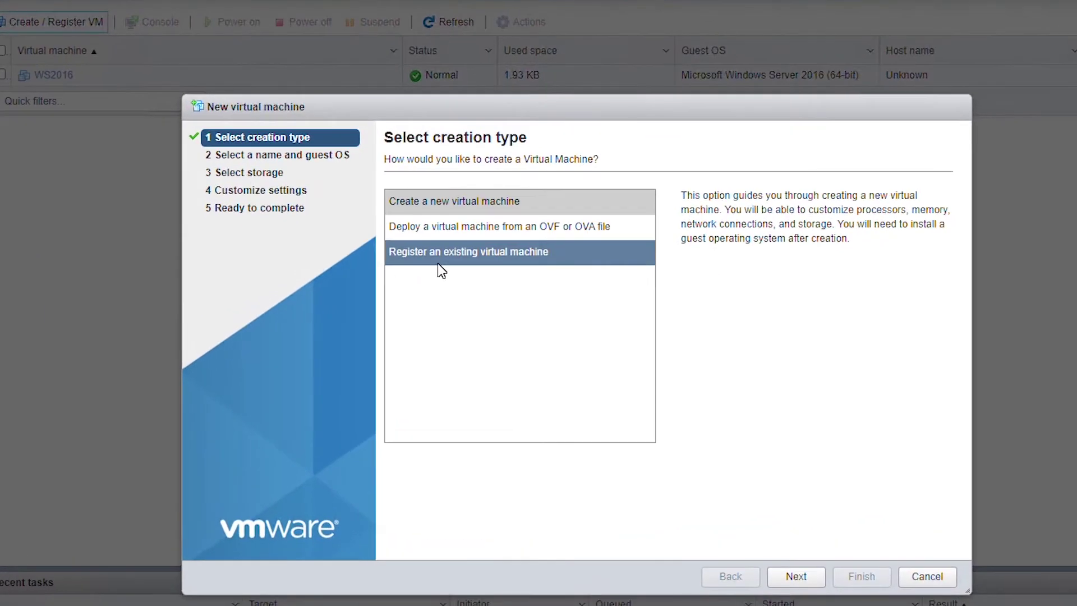
left_click(437, 204)
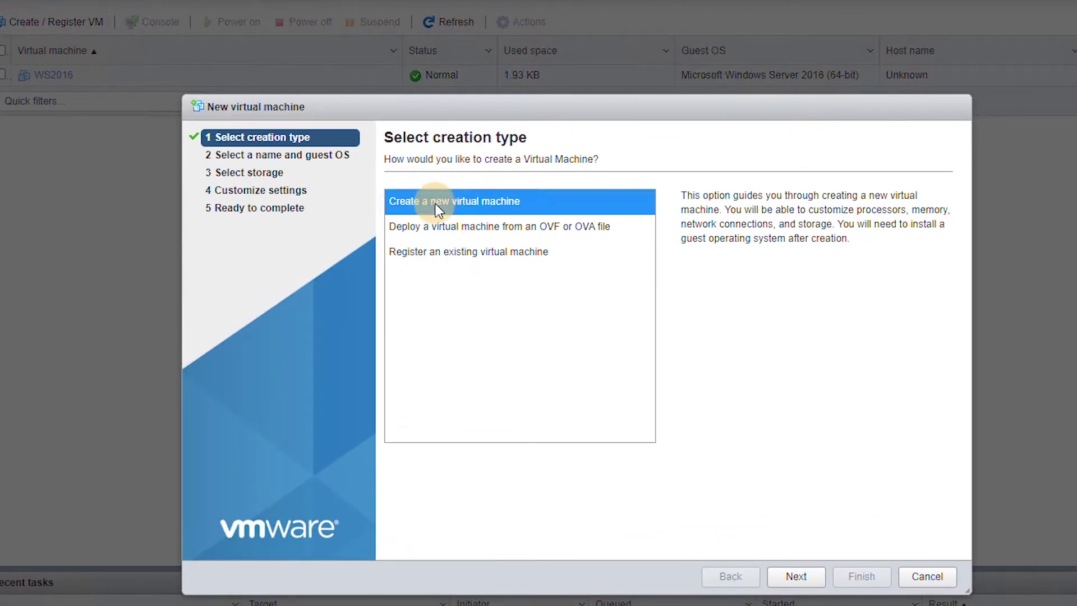
left_click(799, 584)
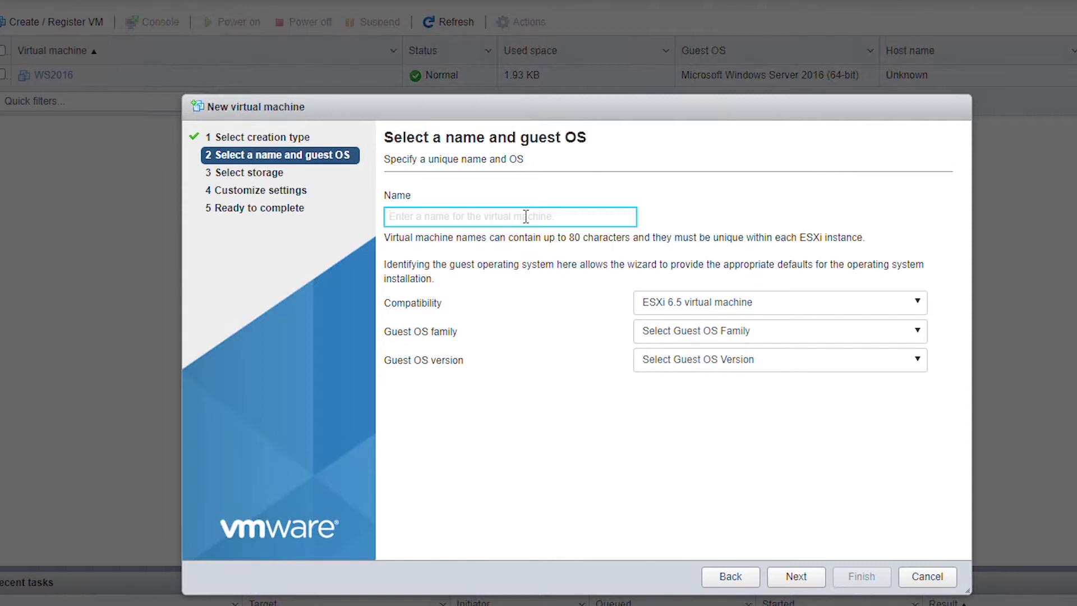
- Name the VM Ubuntu with guest OS family Linux and version Ubuntu Linux (64-bit)
type("Ubuntu")
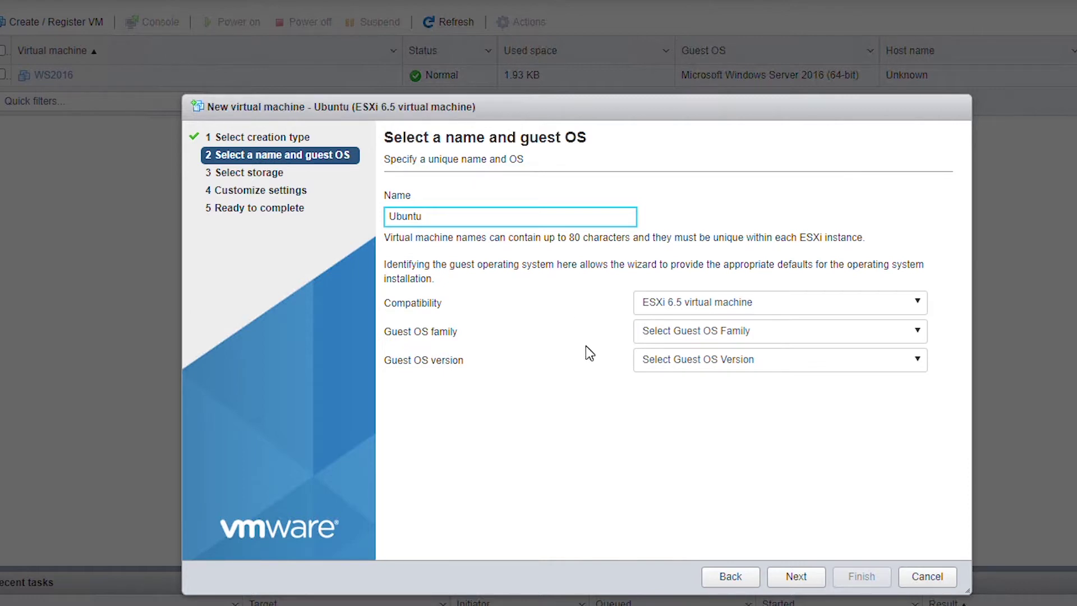
left_click(718, 335)
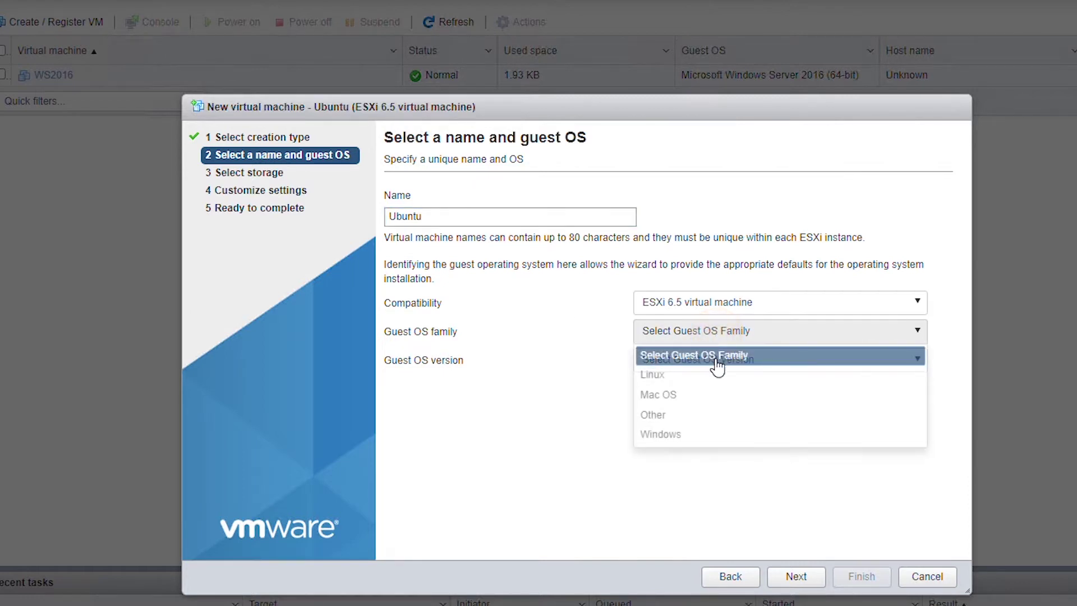
left_click(720, 376)
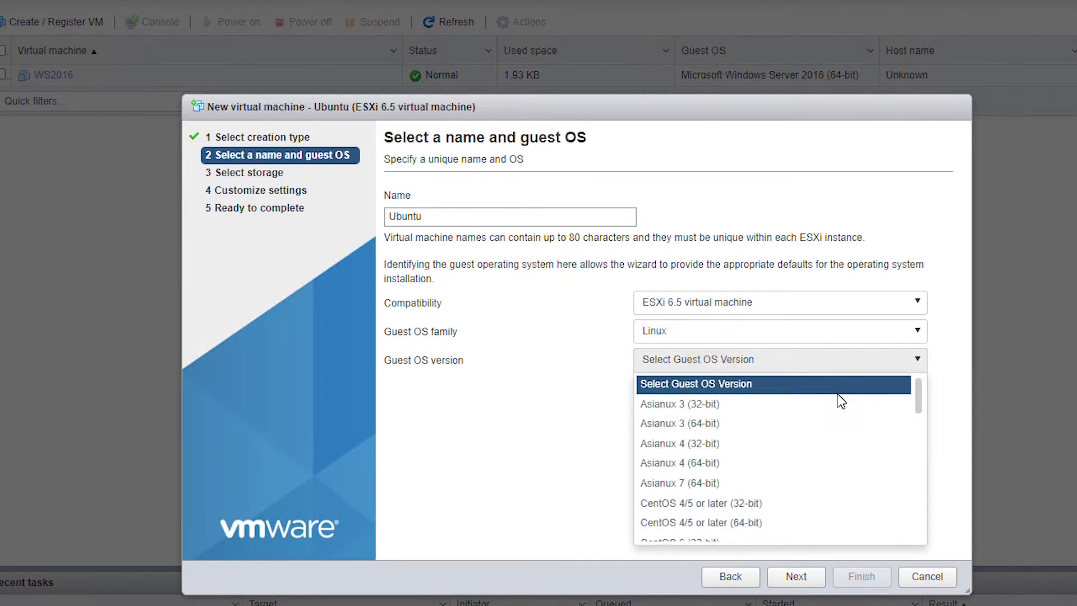
left_click_drag(920, 409, 924, 536)
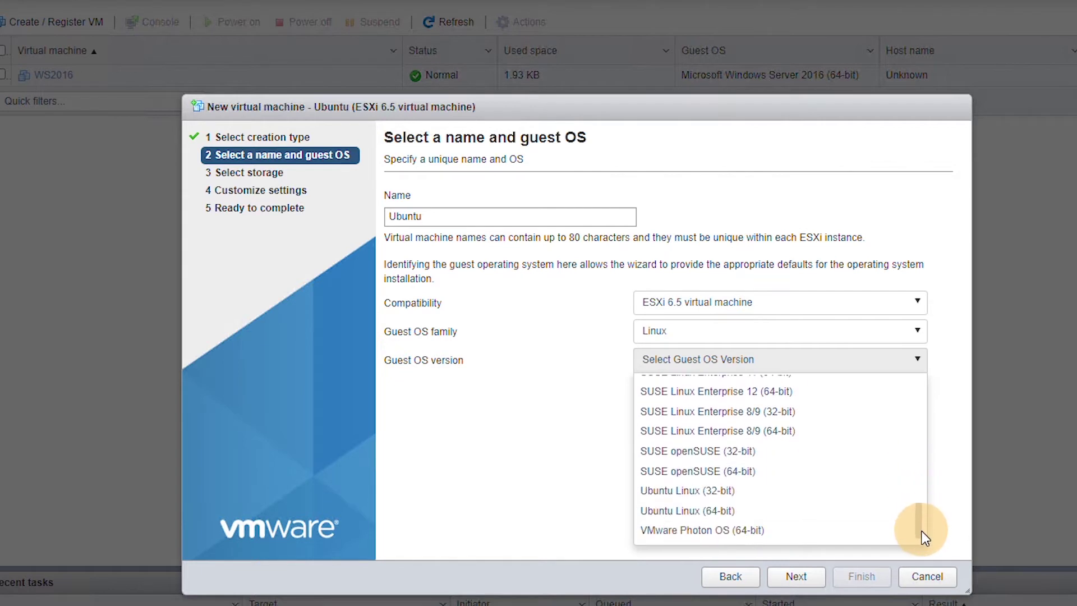
left_click(717, 506)
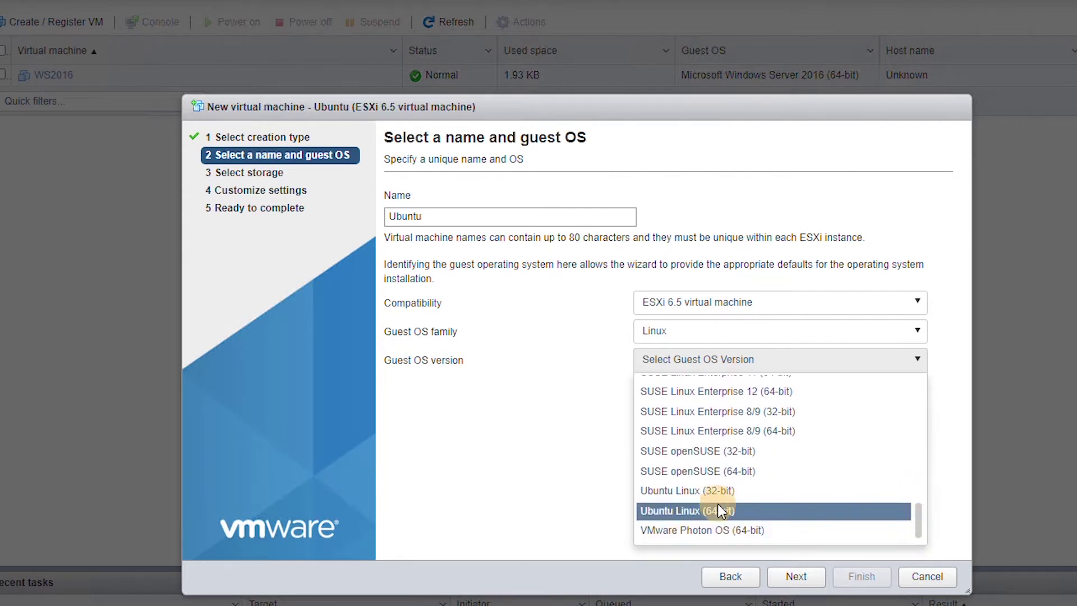
left_click(797, 575)
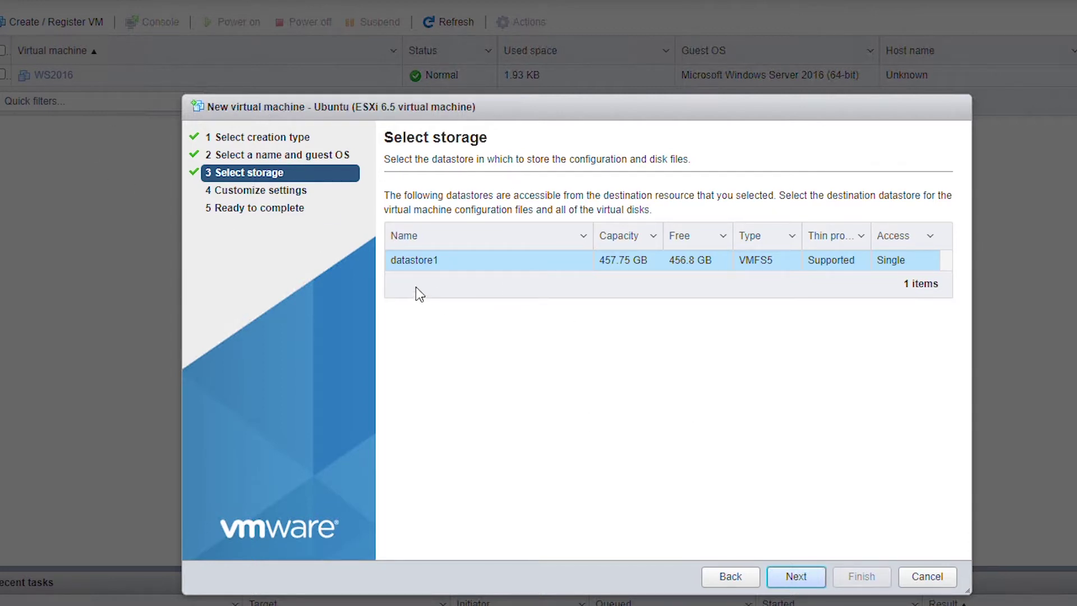
- Keep the VM on datastore1 and set its CPU count to 2
left_click(447, 263)
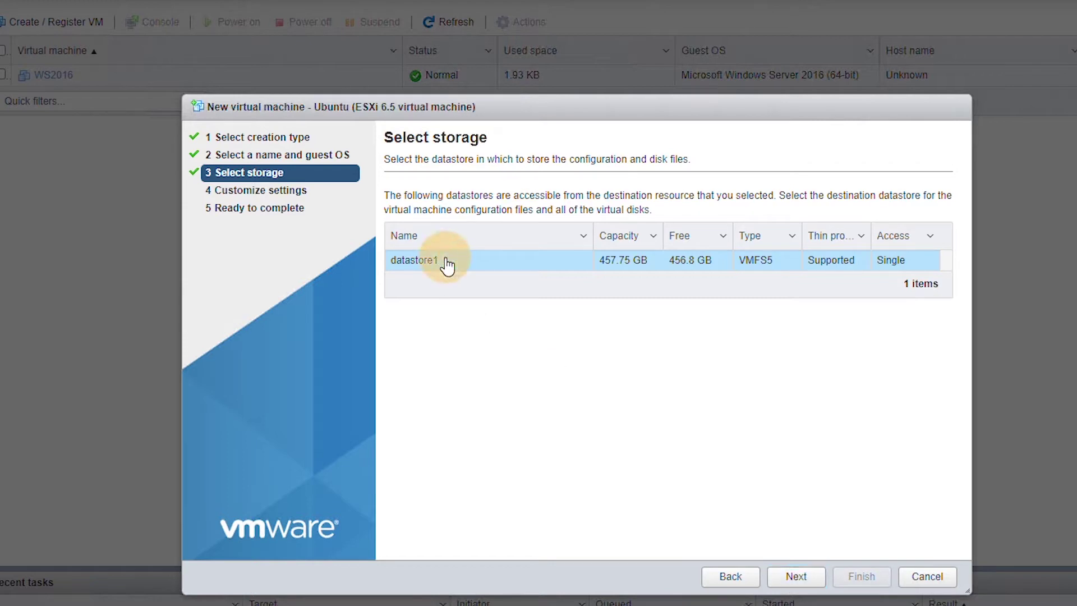
left_click(797, 577)
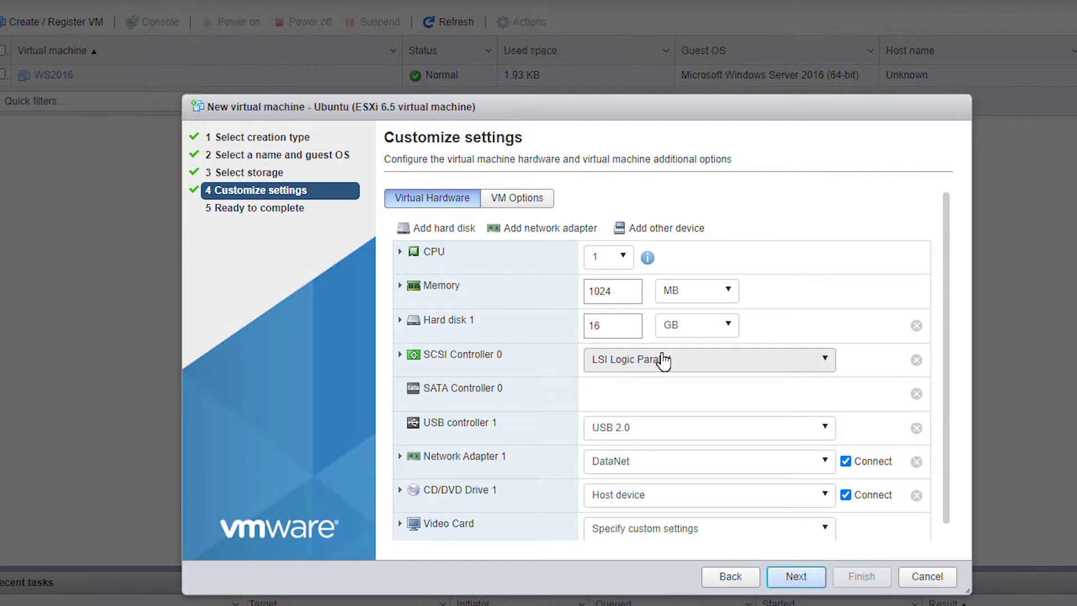
left_click(619, 262)
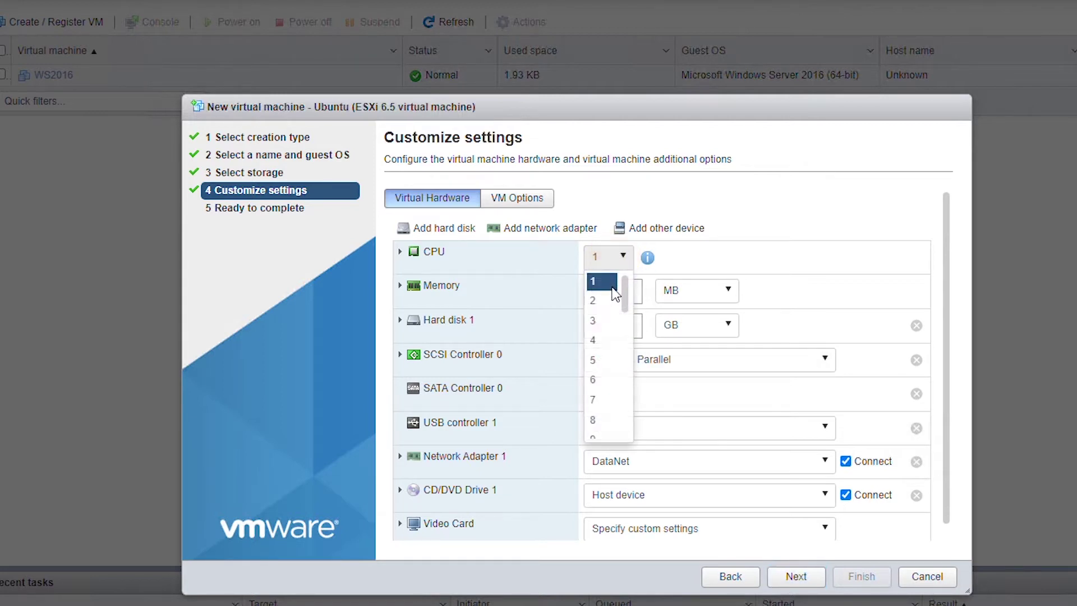
left_click(610, 305)
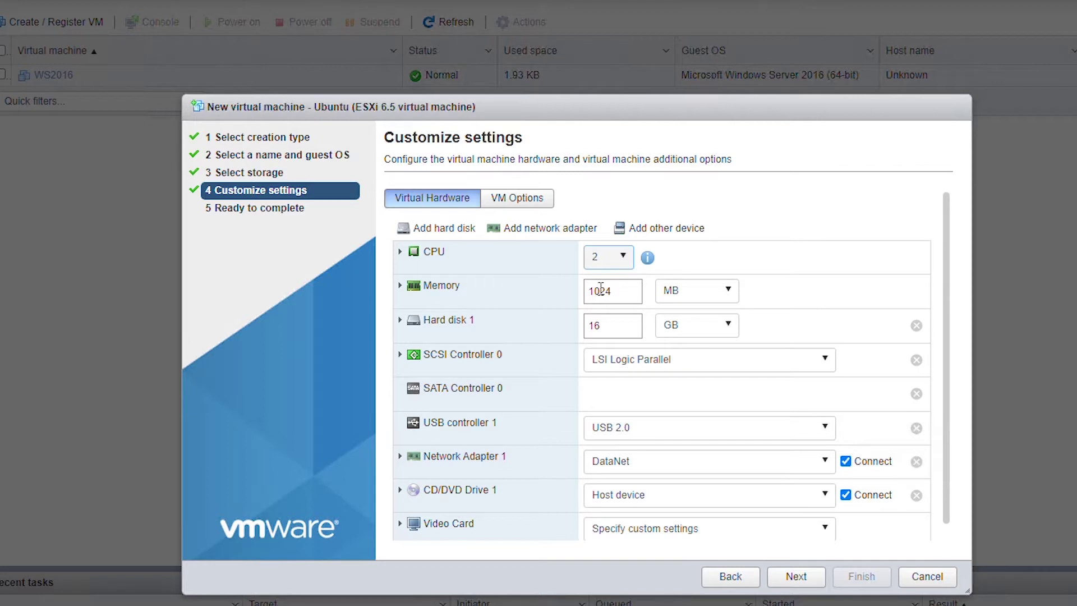
- Set memory to 2048 MB and Hard disk 1 to 30 GB
double_click(621, 289)
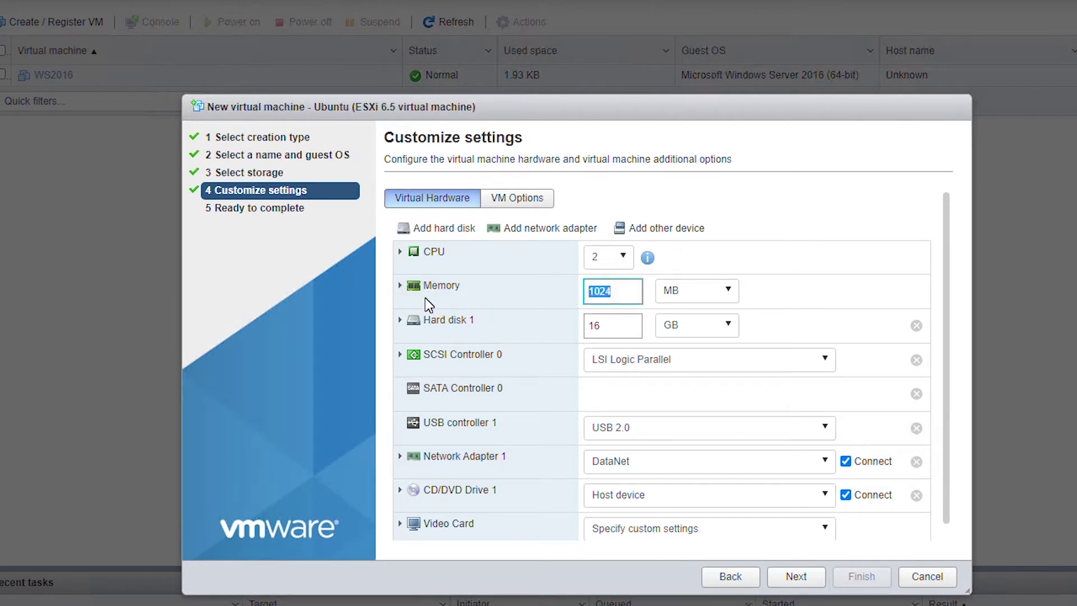
type("2048")
left_click(639, 328)
double_click(625, 326)
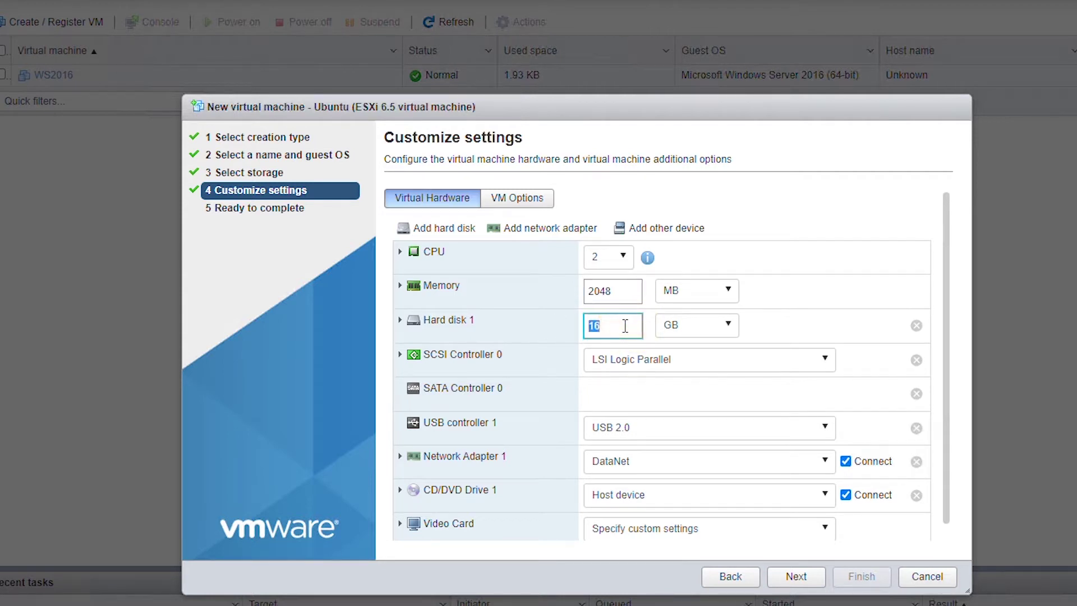
type("30")
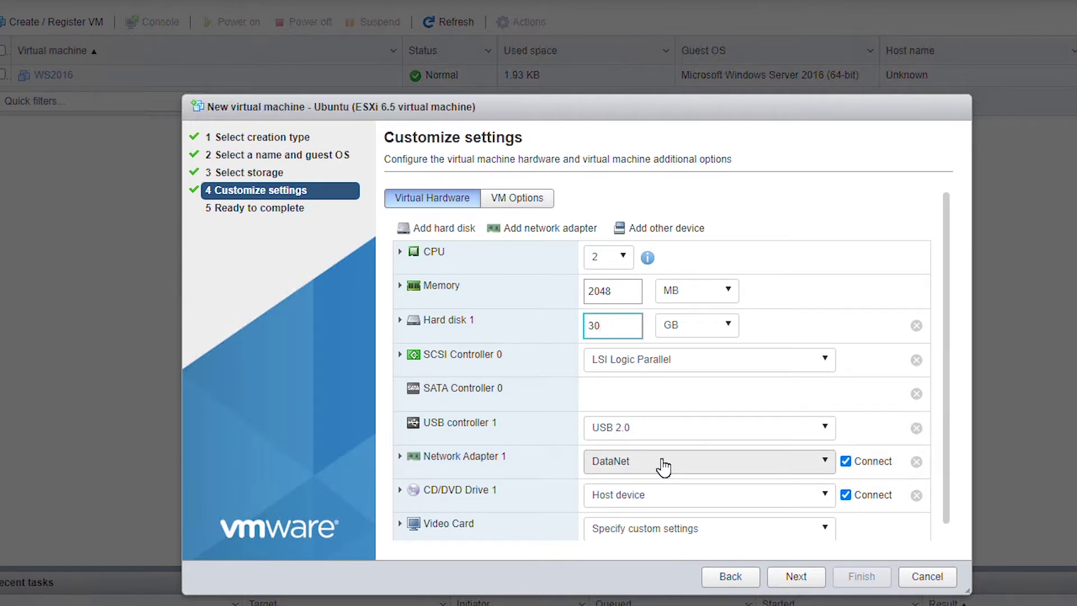
left_click(797, 577)
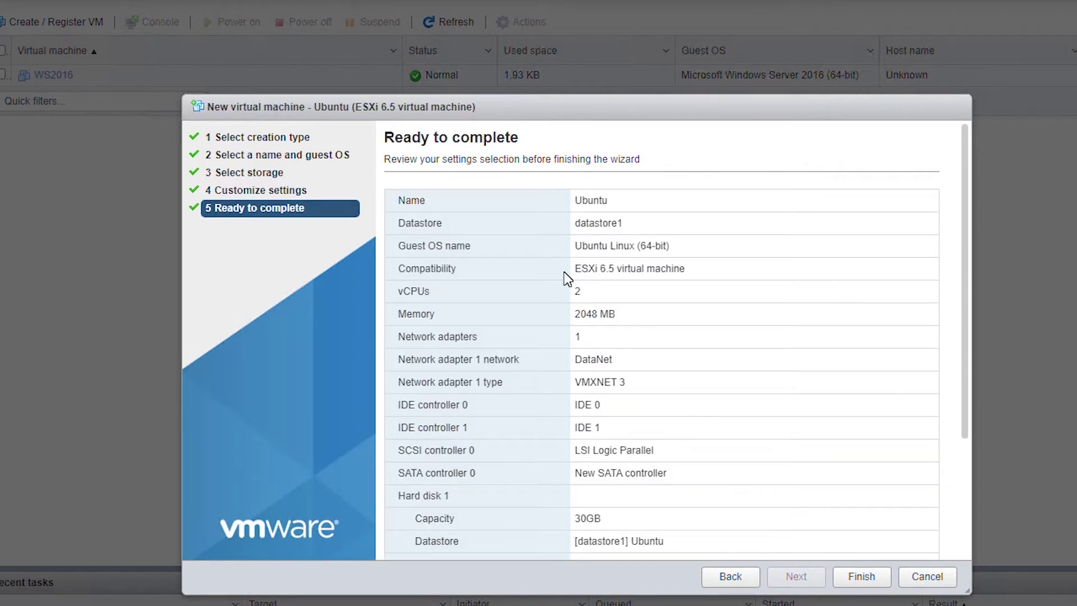
- Confirm the Ready to complete summary (2 vCPUs, 2048 MB, 30 GB) to create the Ubuntu VM
left_click(861, 583)
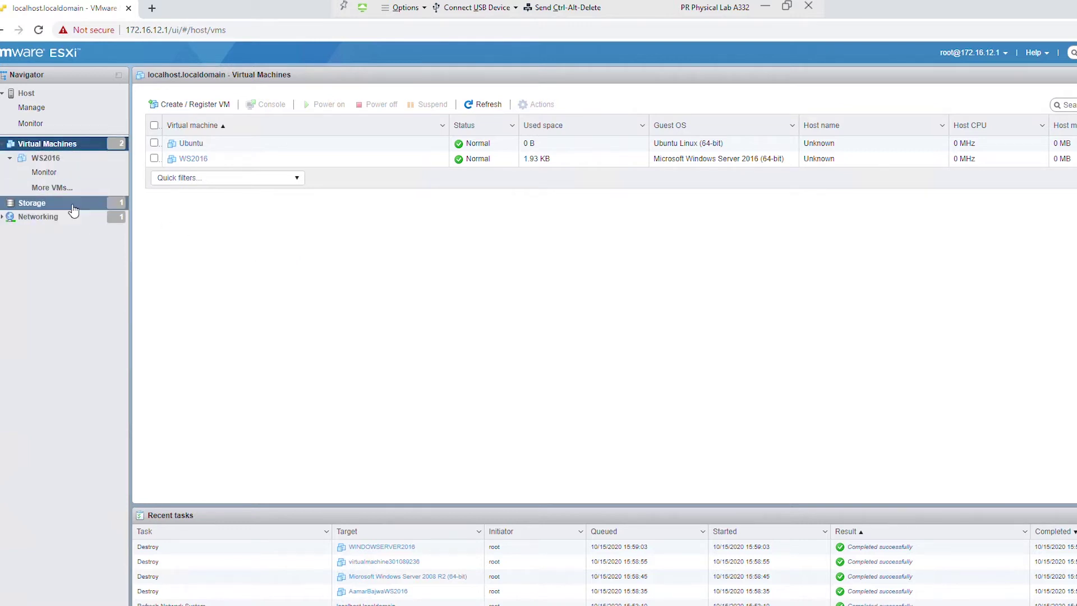
left_click(213, 243)
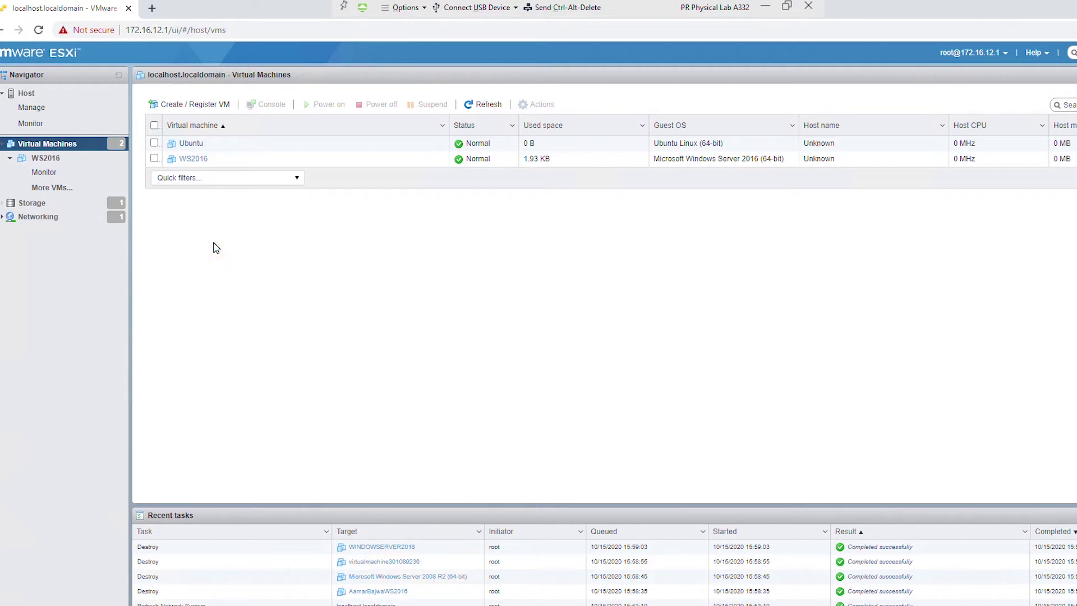
left_click(205, 246)
- Go to the NAS at 172.16.20.1 in a new browser tab
left_click(152, 9)
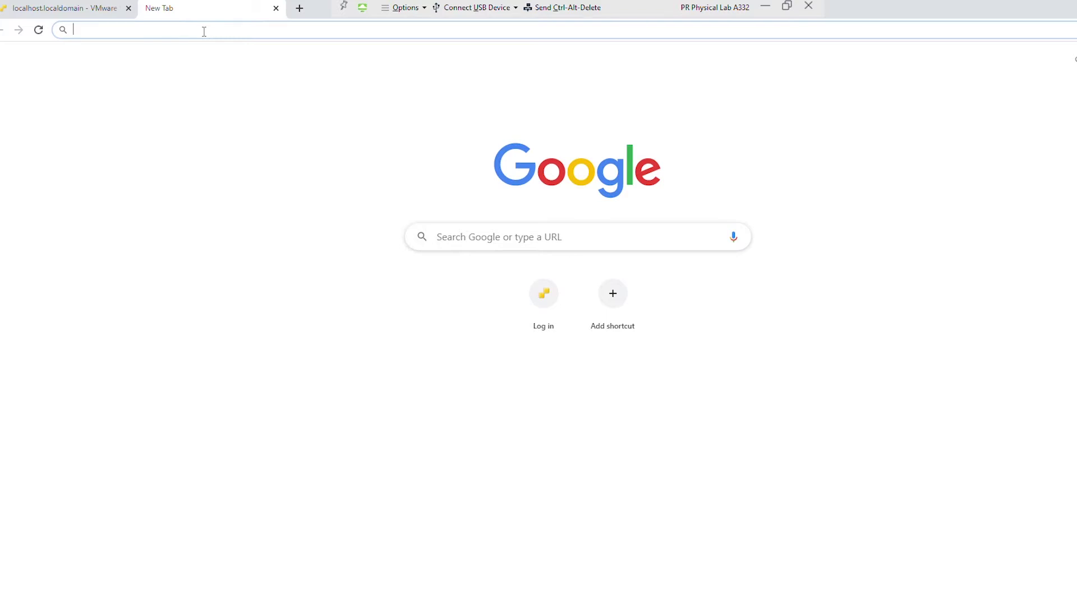
type("172.1")
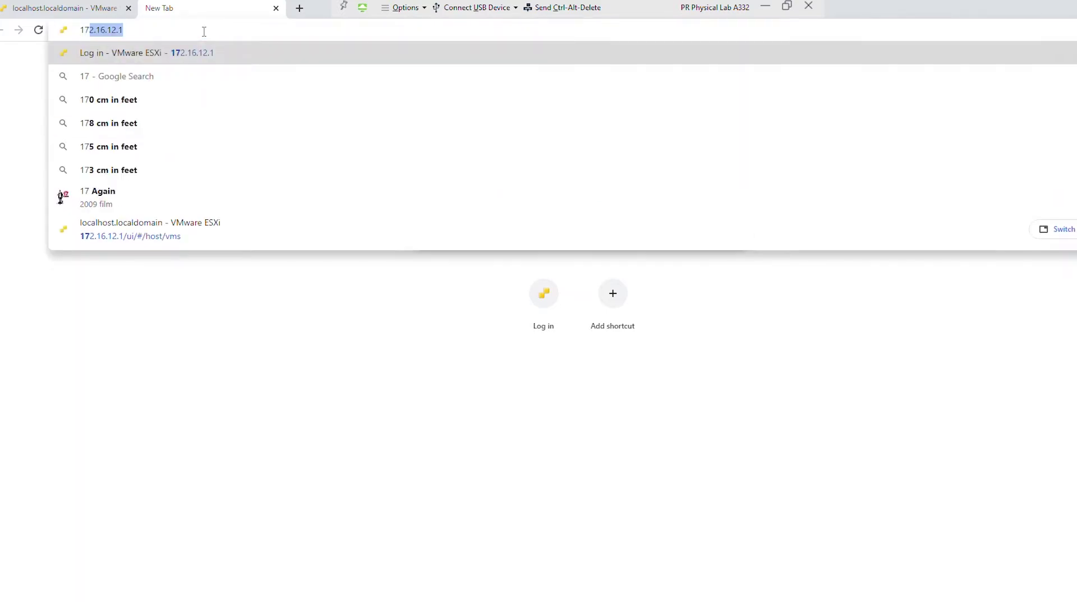
type("6.")
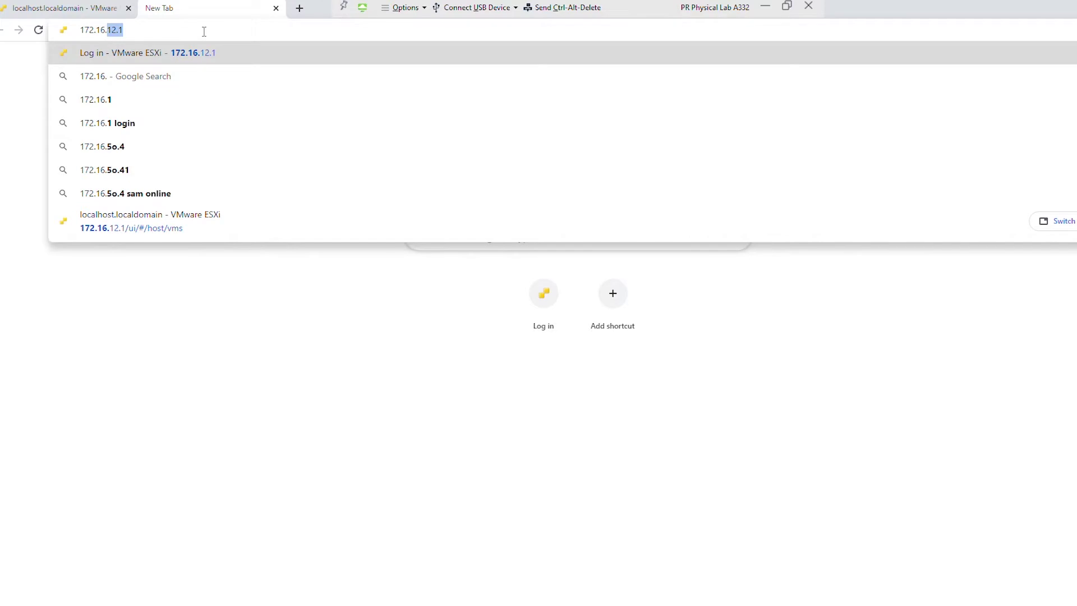
type("20.1")
key("Return")
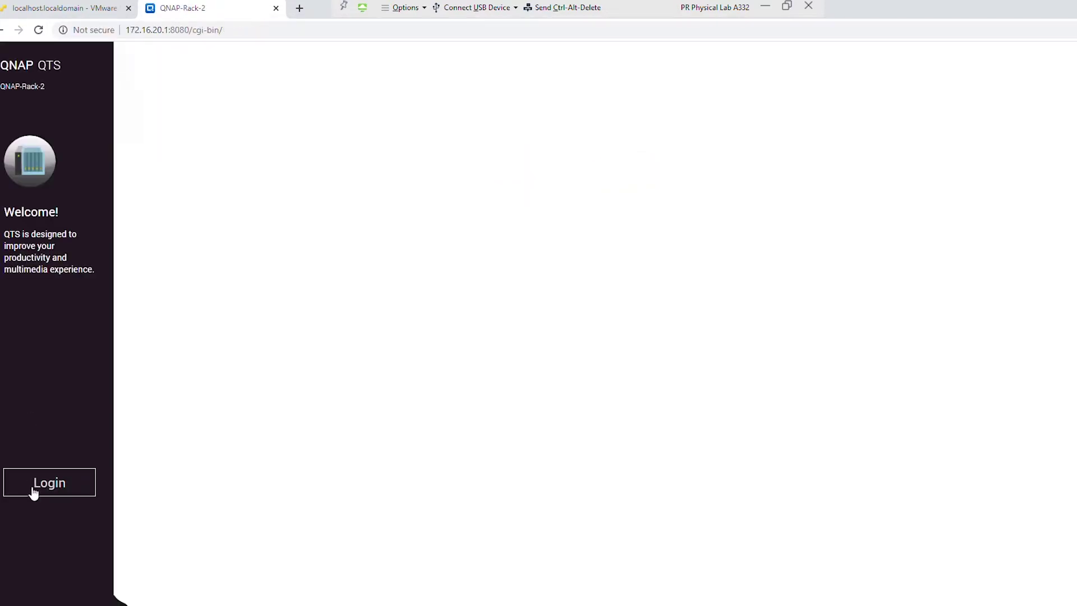
- Log in to QNAP-Rack-2 with the administrator username and password
left_click(59, 483)
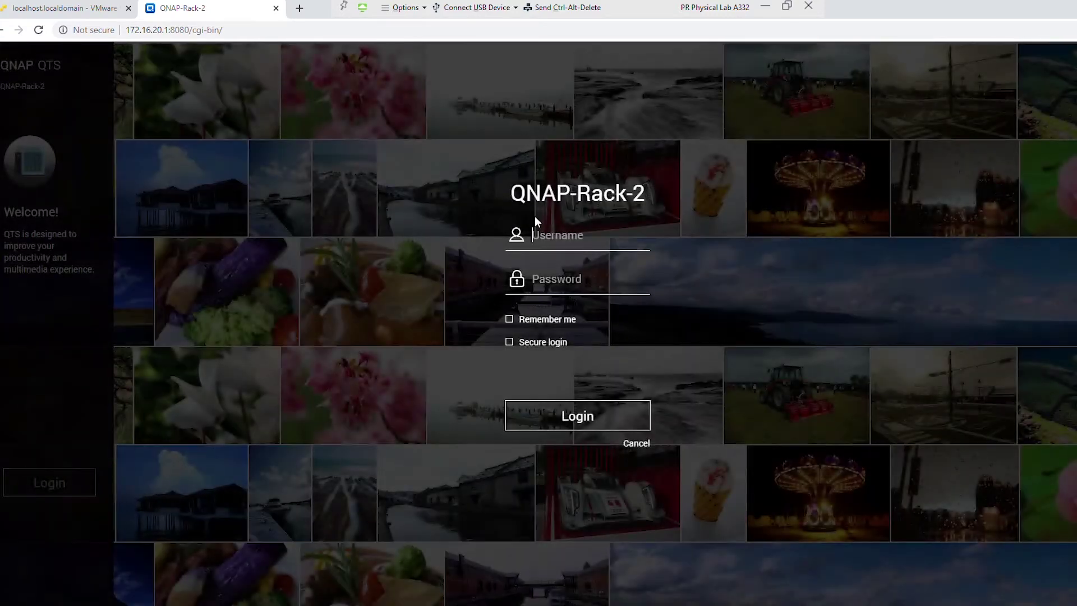
type("admin")
key("Tab")
type("p")
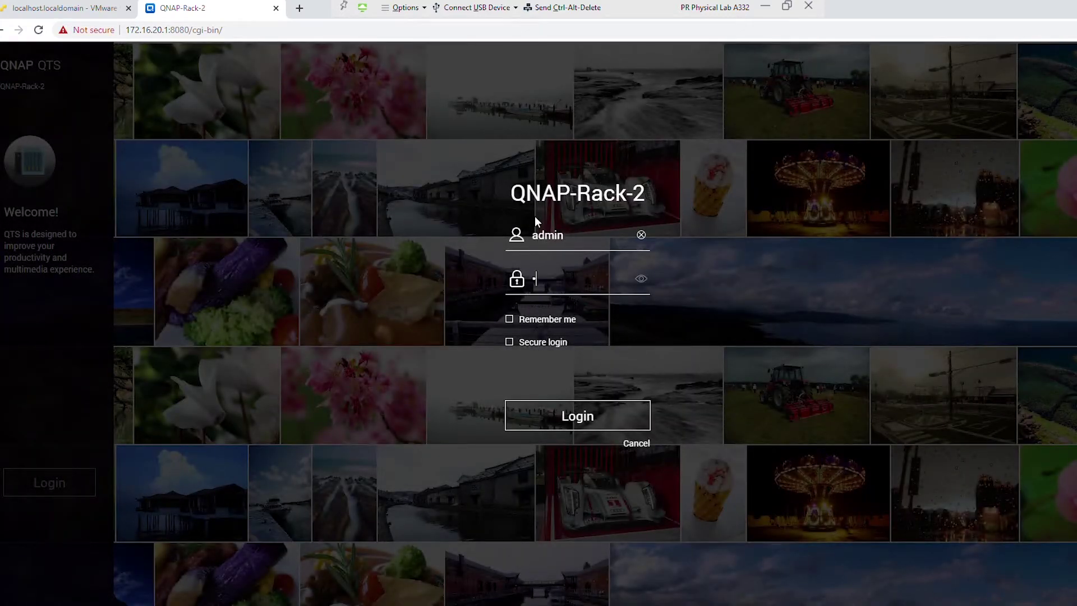
type("****")
key("Return")
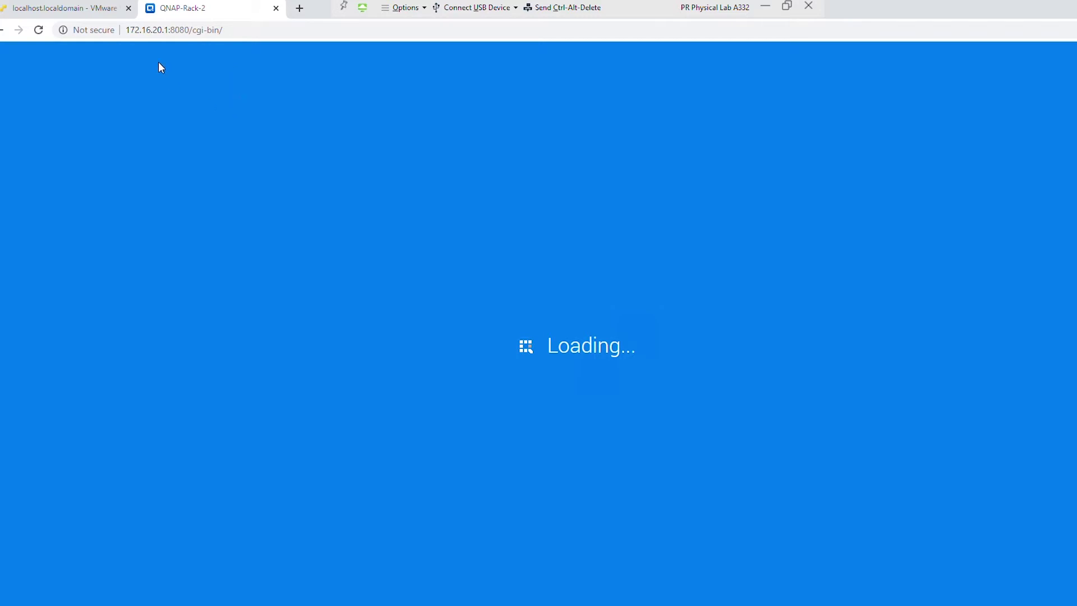
left_click(93, 8)
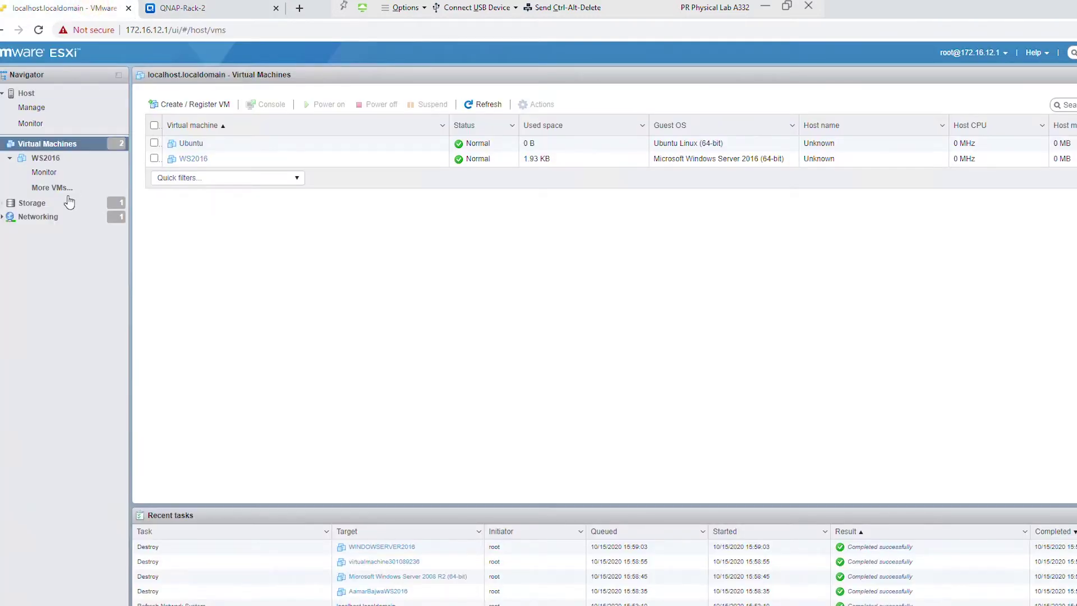
- Show the host's Storage datastores, with datastore1 at 456.8 GB free
left_click(37, 203)
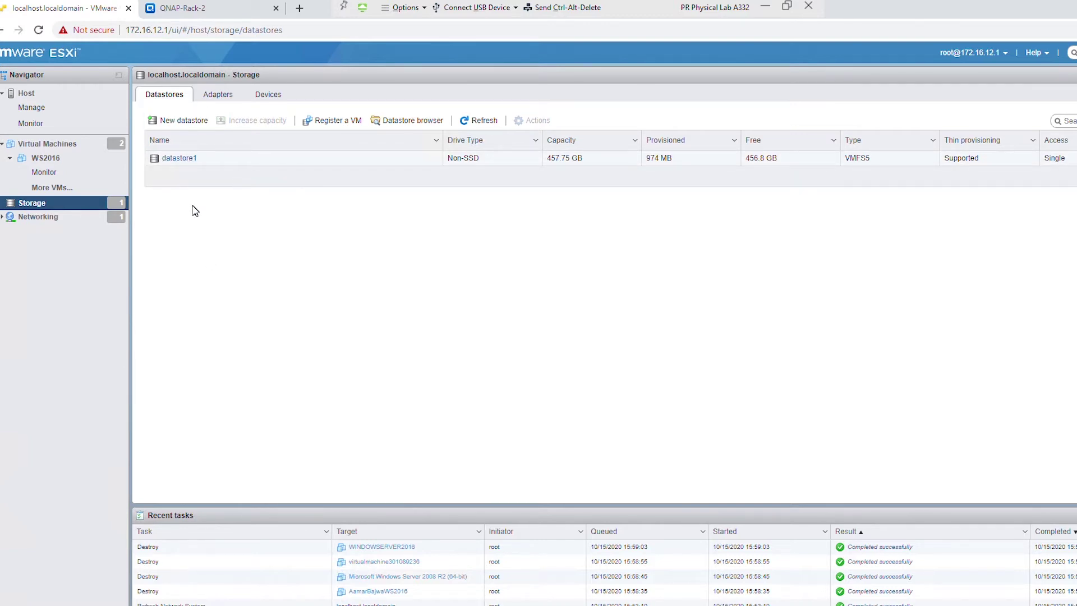
left_click(241, 218)
- Dismiss the QTS DNS server warning and go to Control Panel > Shared Folders
left_click(206, 11)
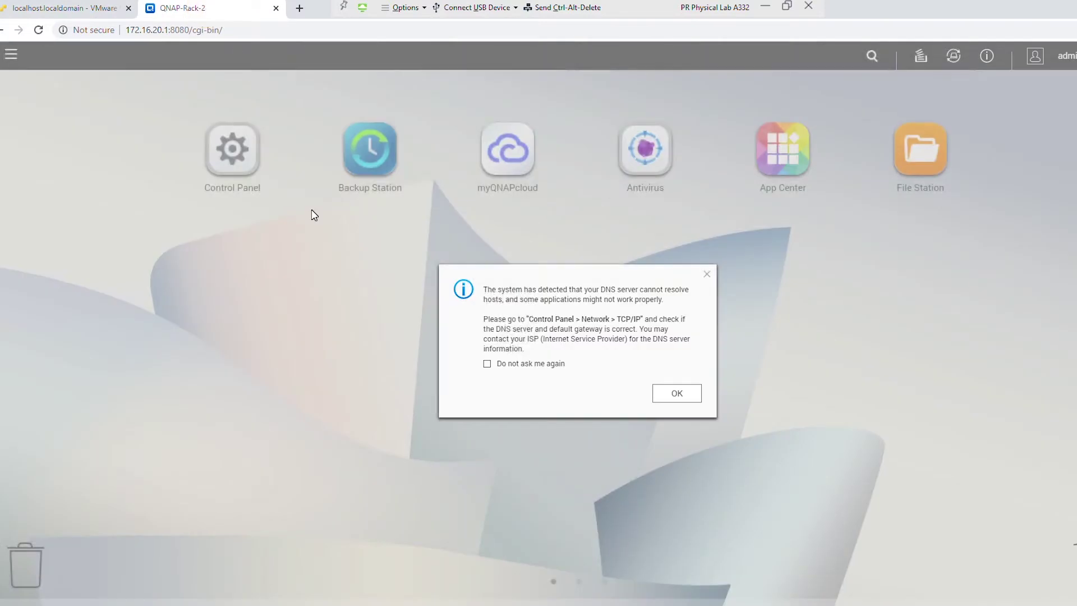
left_click(674, 393)
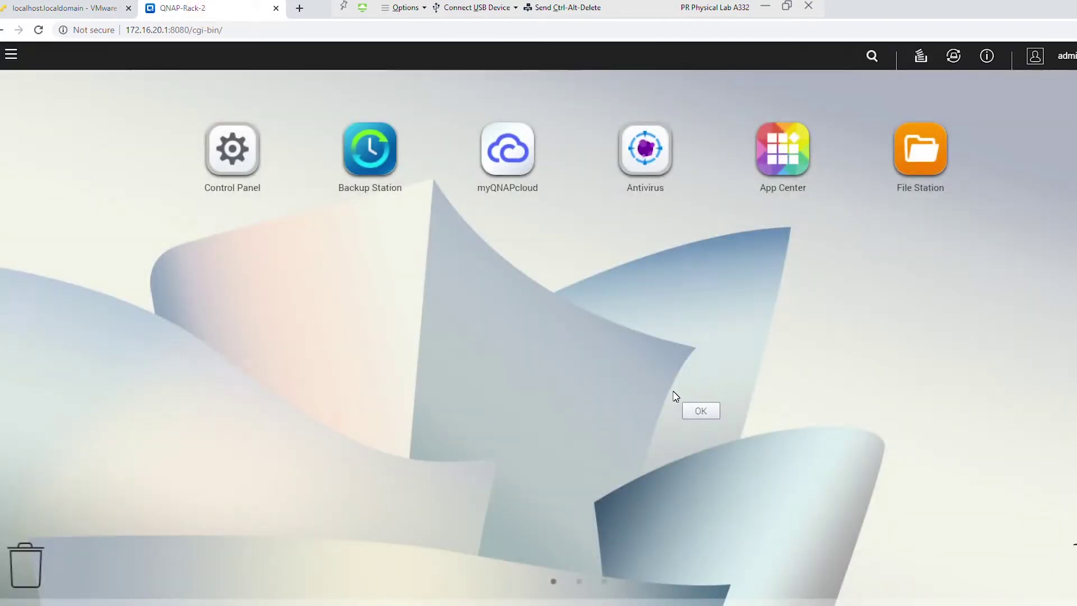
left_click(235, 159)
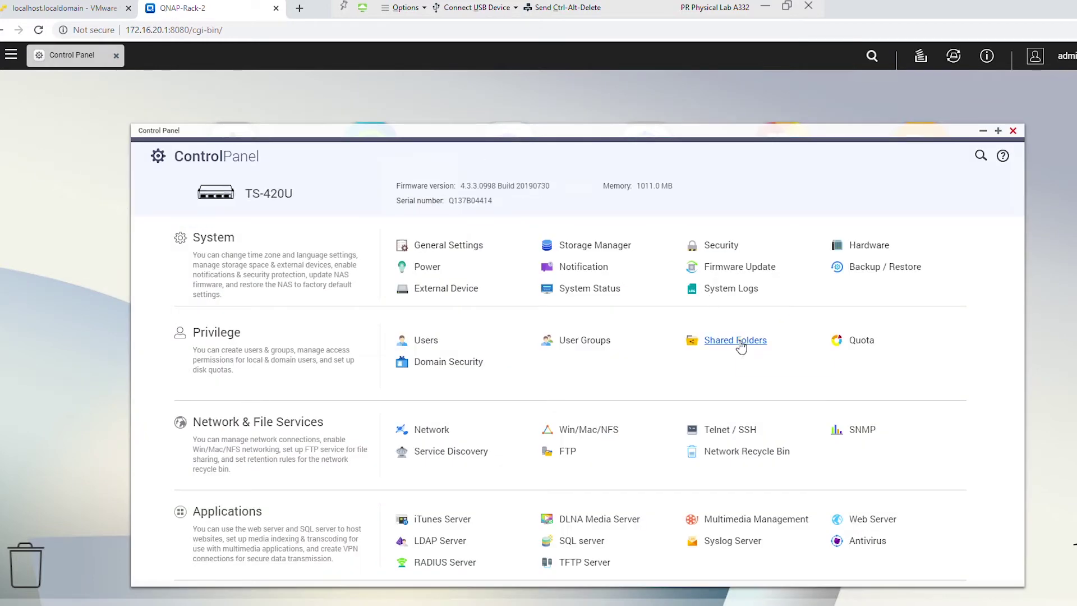
left_click(735, 340)
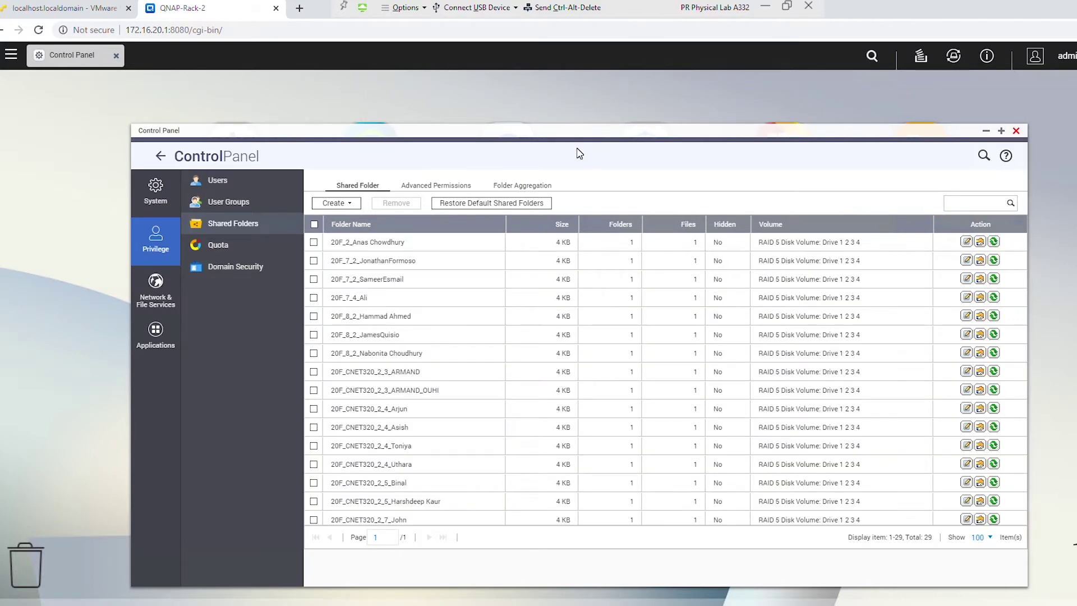
- Create the shared folder 20F_CNET320_1_2 on the RAID 5 volume, copying its name
left_click(336, 203)
left_click(363, 227)
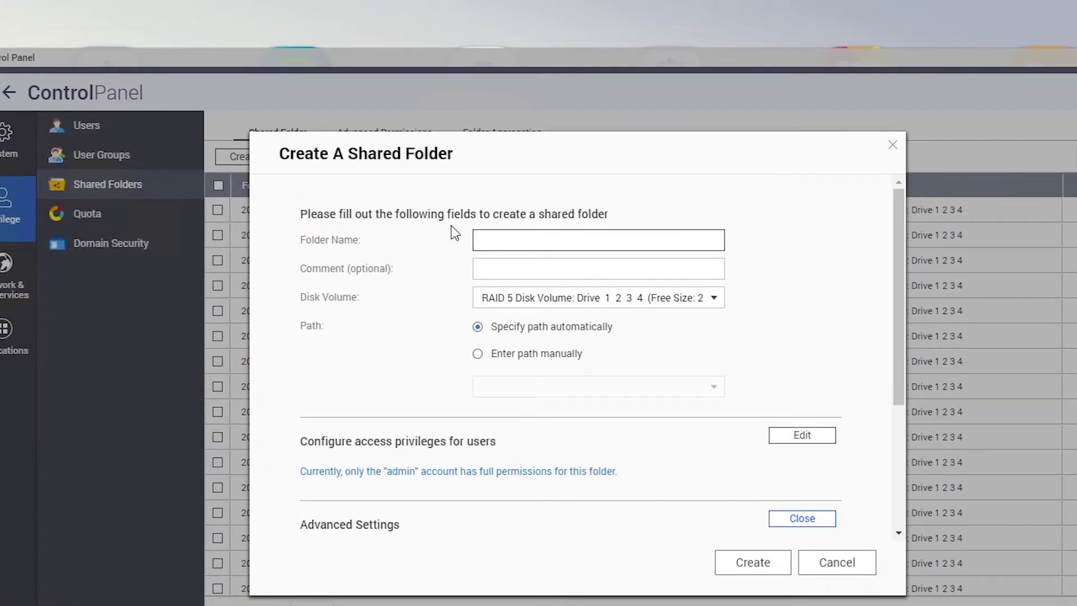
type("20F_CNET3")
type("20_")
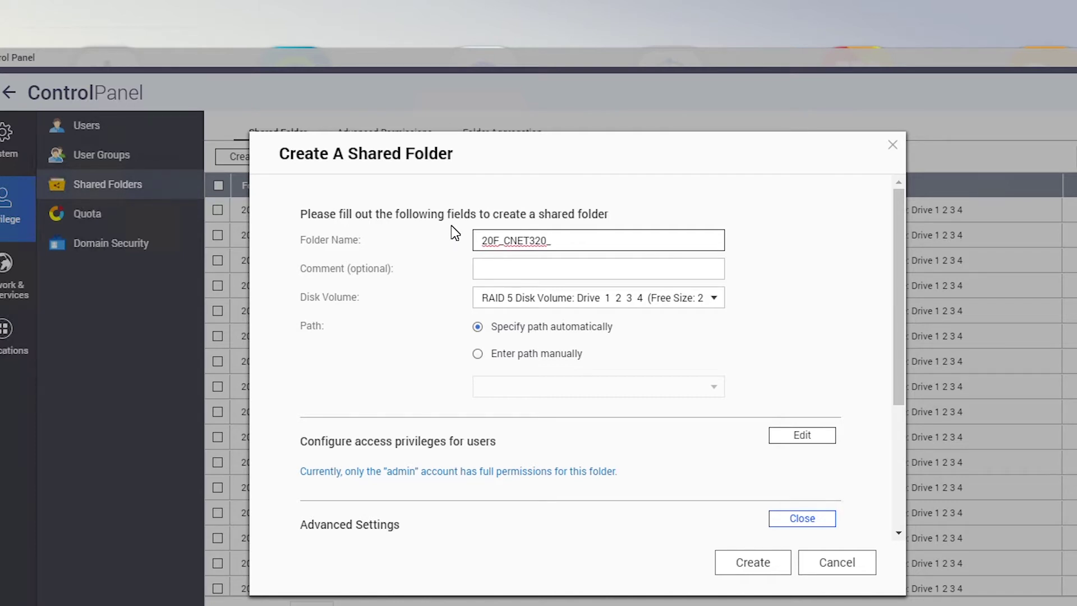
type("1_2")
left_click_drag(584, 243, 436, 232)
key("ctrl+c")
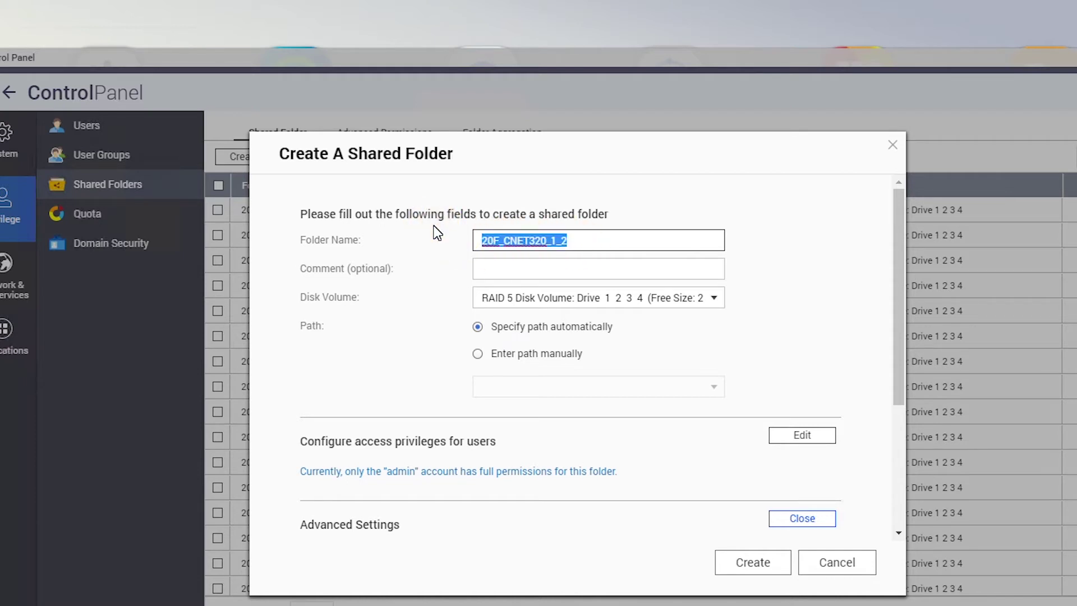
left_click(583, 240)
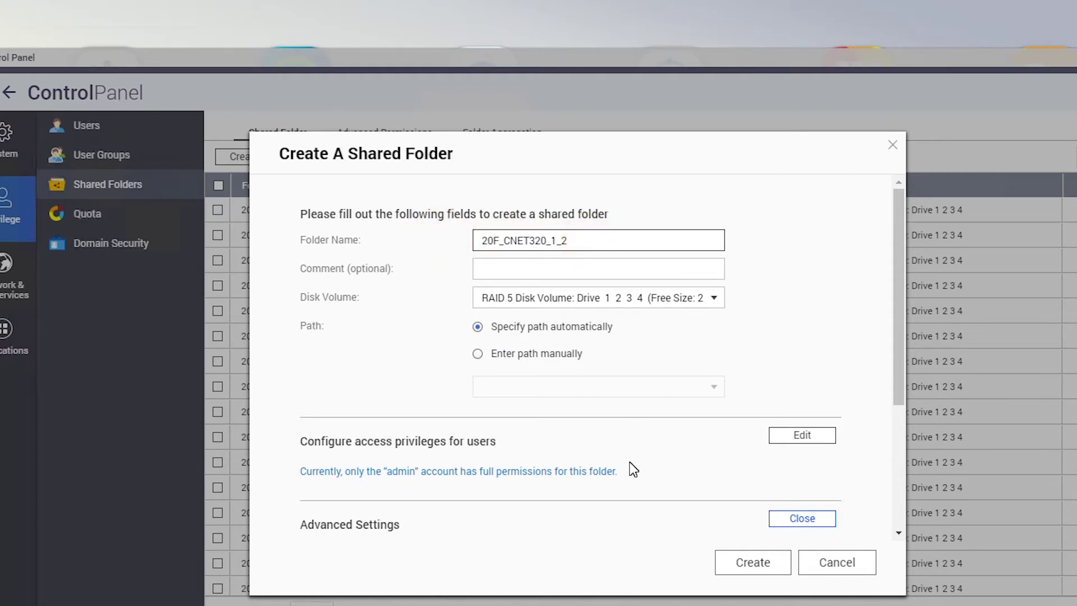
left_click(752, 564)
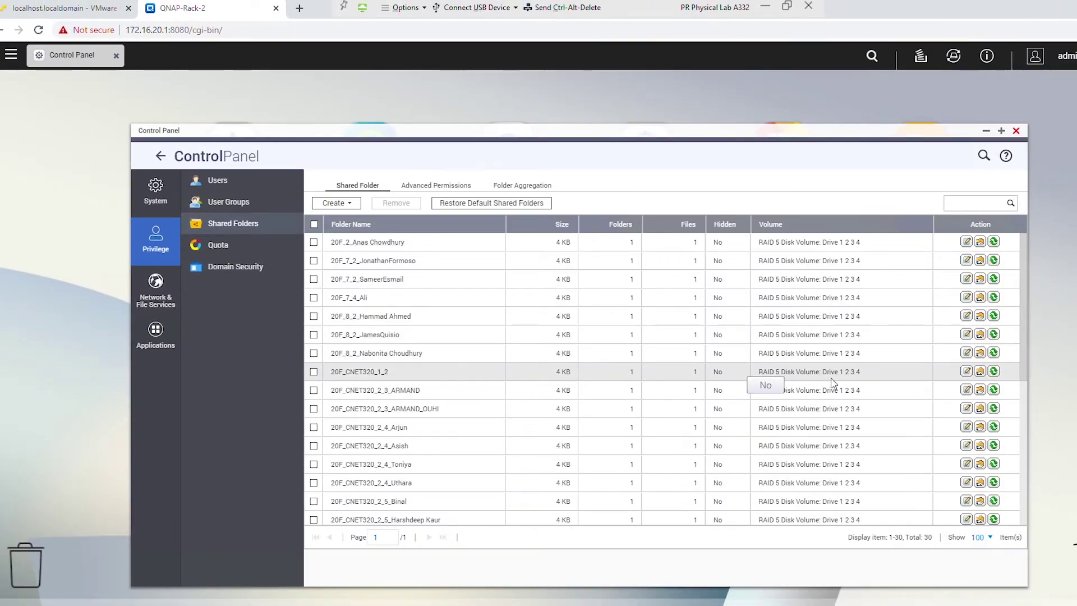
- Set NFS host access on 20F_CNET320_1_2 to No limit (NO_ROOT_SQUASH, any host) and apply
left_click(980, 372)
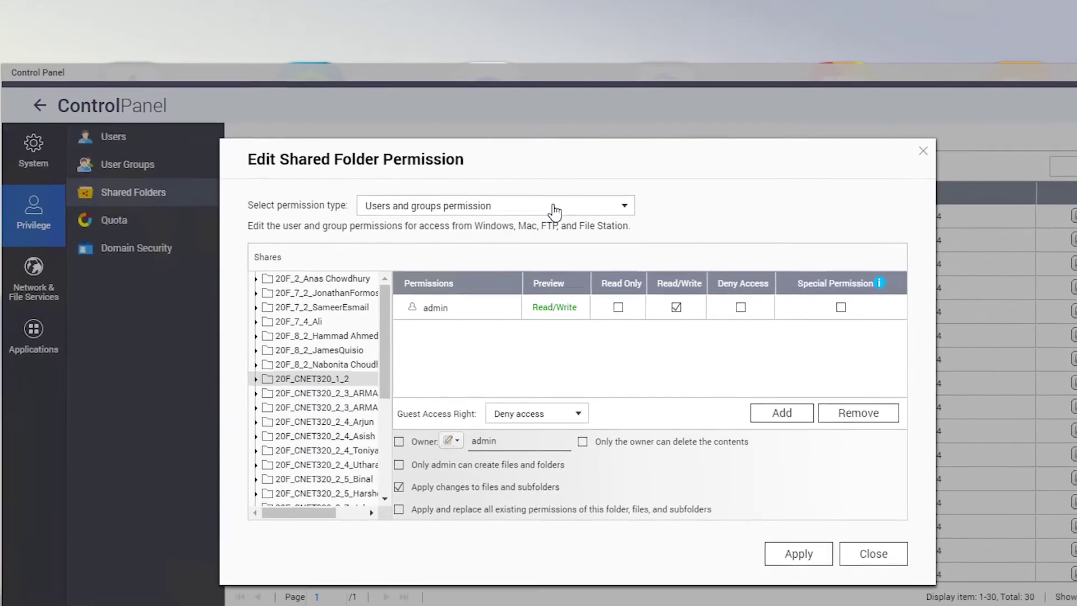
left_click(544, 233)
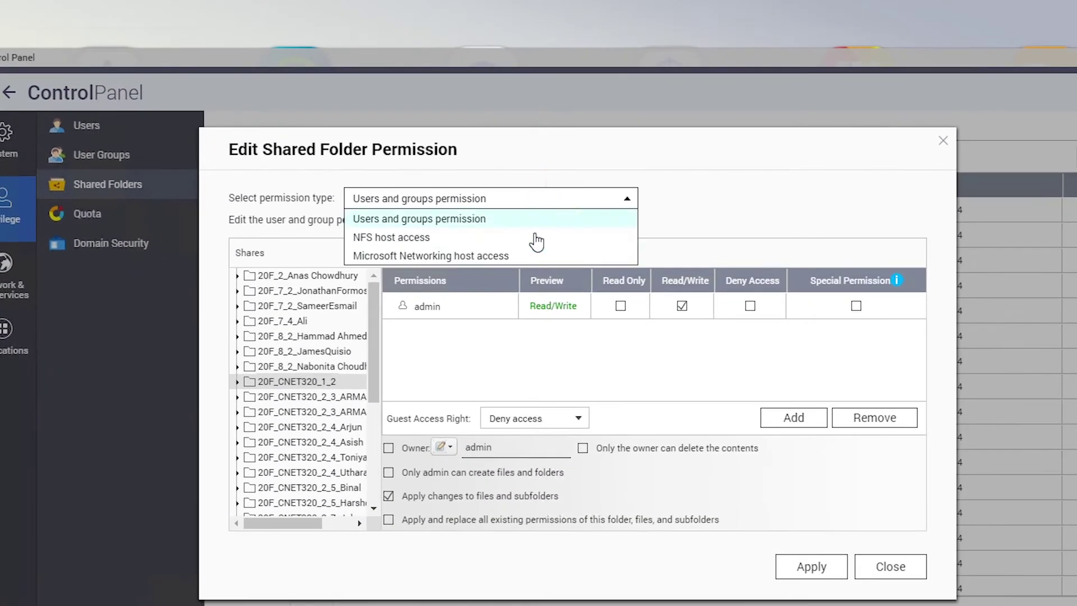
left_click(452, 237)
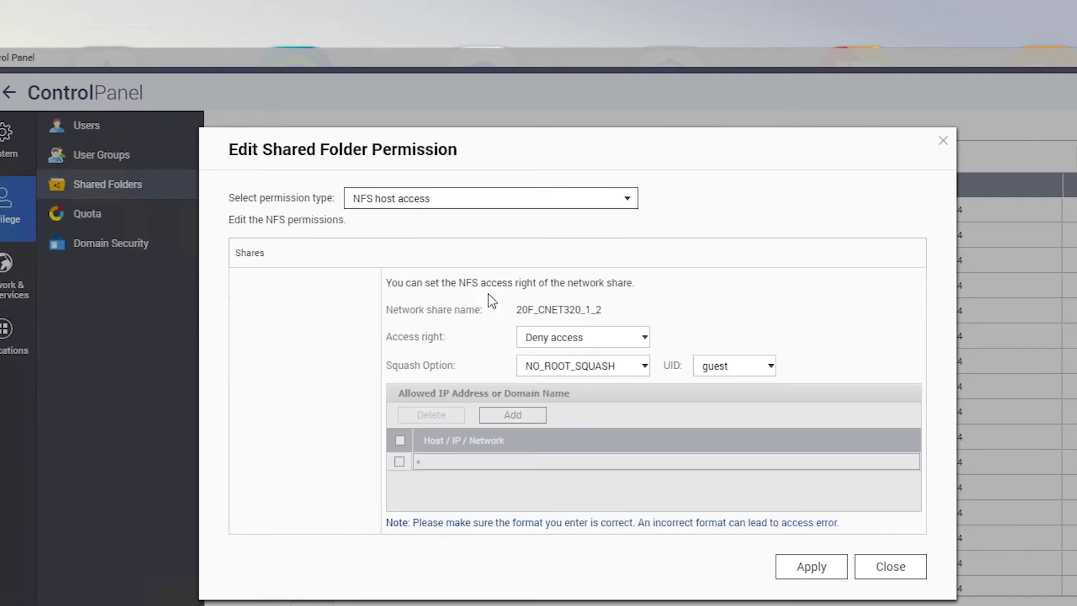
left_click(575, 337)
left_click(575, 357)
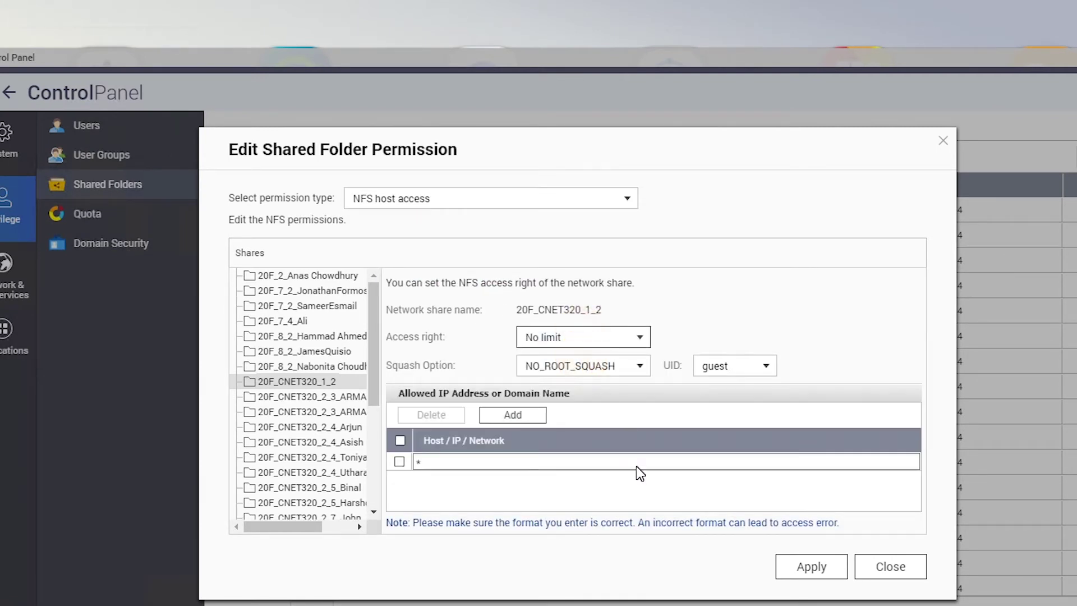
left_click(801, 570)
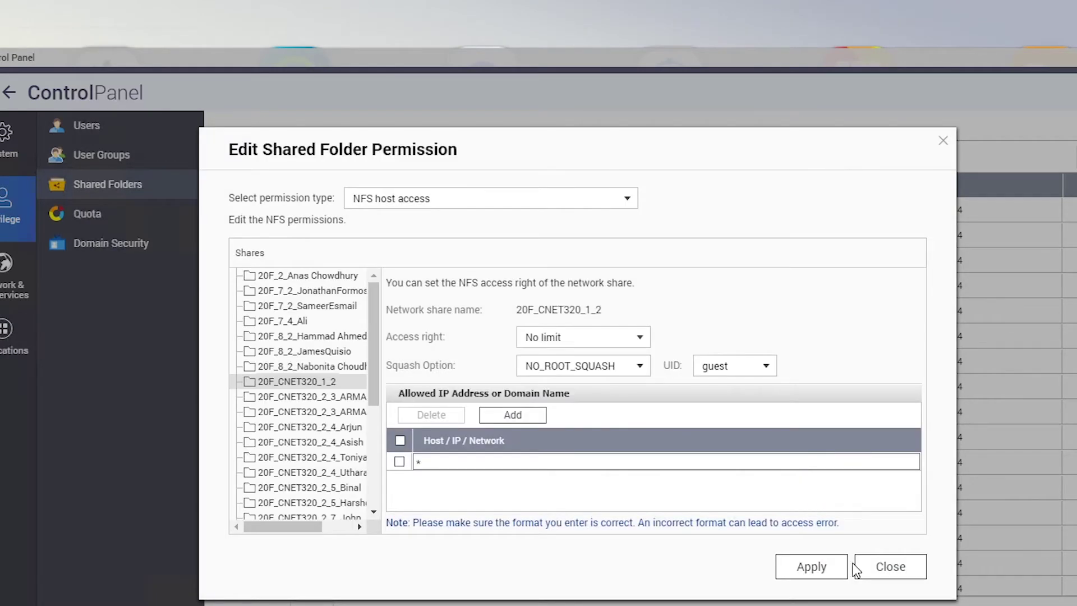
left_click(879, 568)
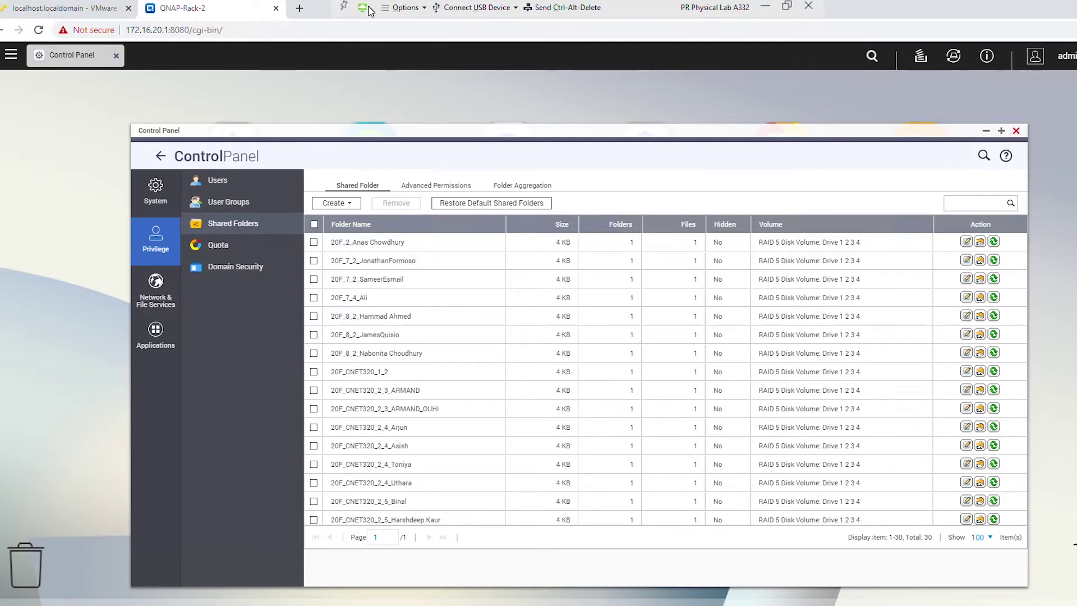
left_click(76, 7)
- Start a New datastore in Storage and choose Mount NFS datastore
left_click(199, 240)
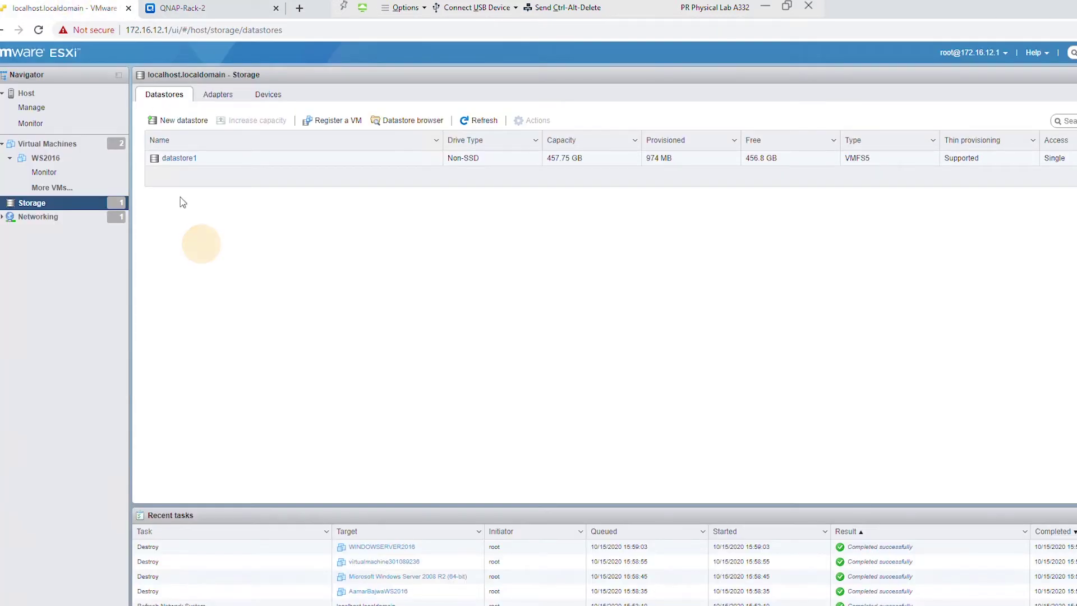
left_click(185, 121)
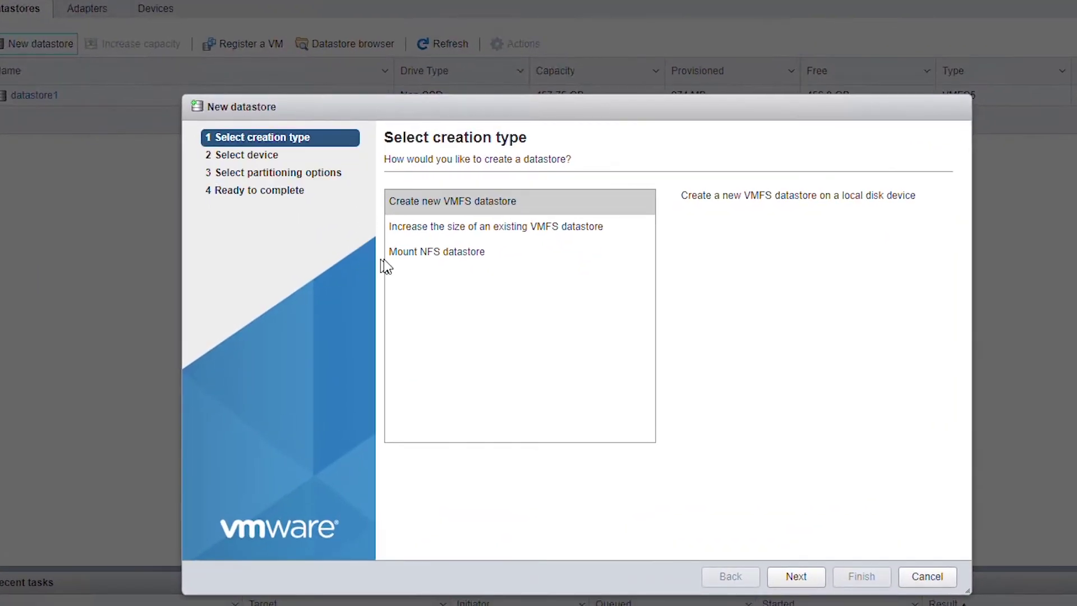
left_click(463, 275)
left_click(420, 254)
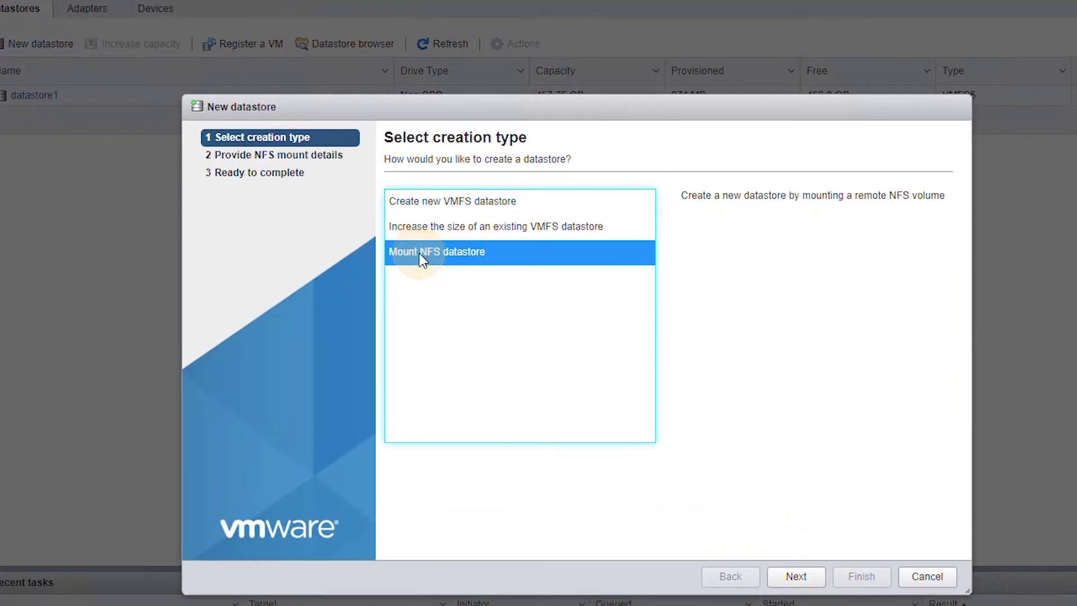
left_click(796, 576)
- Mount NFS datastore 20F_CNET320_1_2 from server 172.16.20.1, share /share/20F_CNET320_1_2
left_click(643, 209)
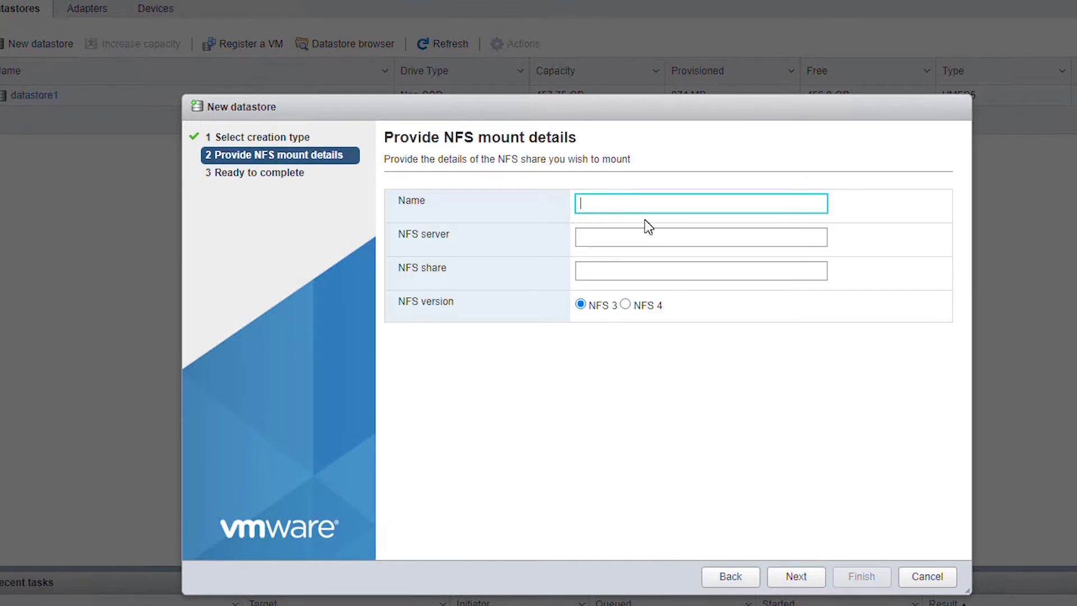
key("ctrl+v")
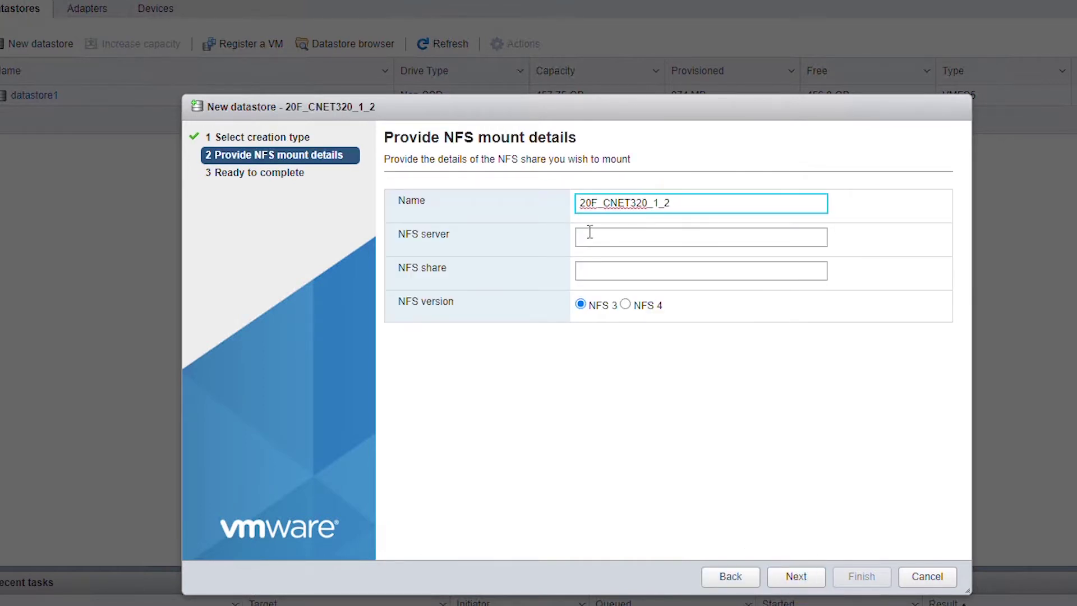
left_click(655, 235)
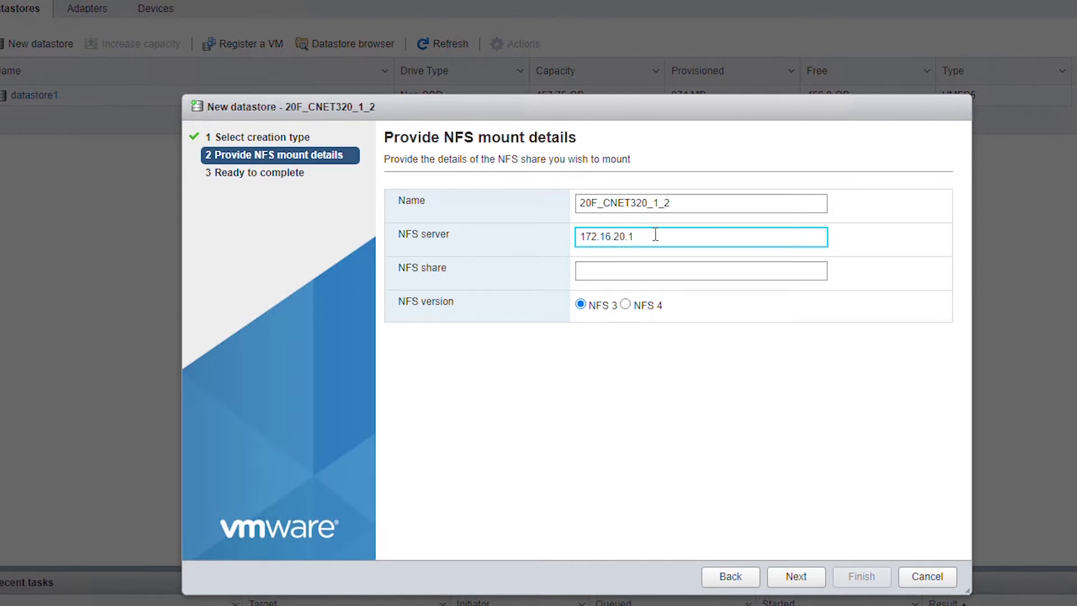
left_click(611, 270)
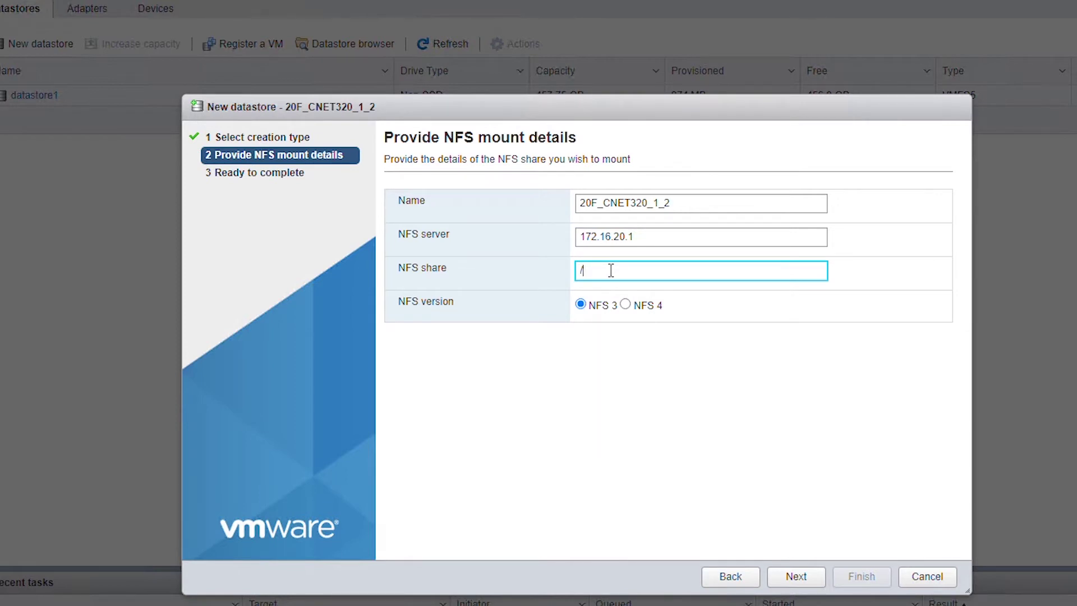
type("/share/")
type("20F_CNET320_1_2")
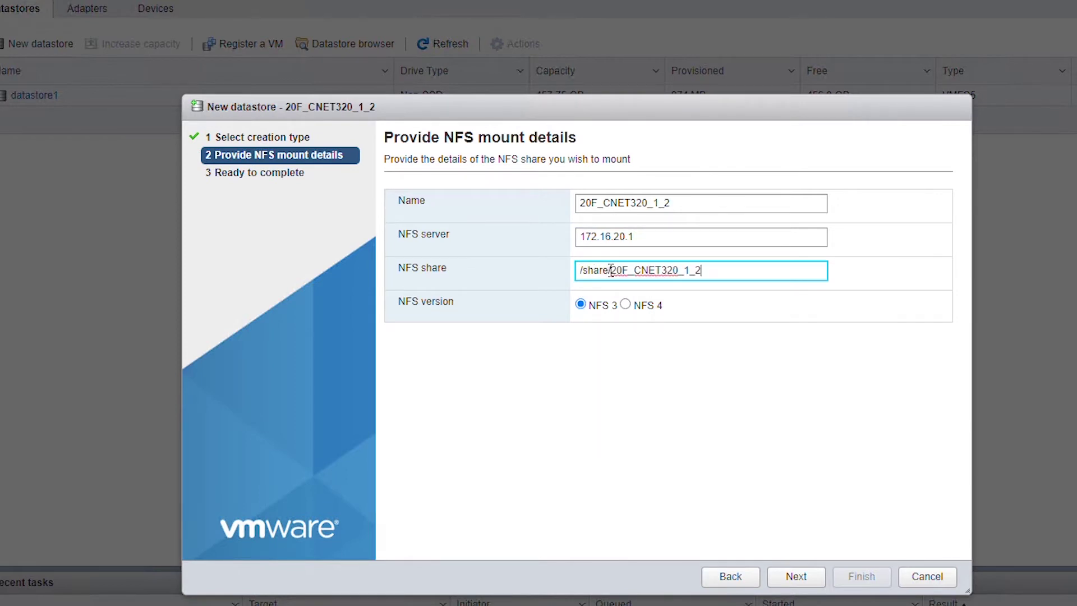
left_click_drag(612, 269, 721, 267)
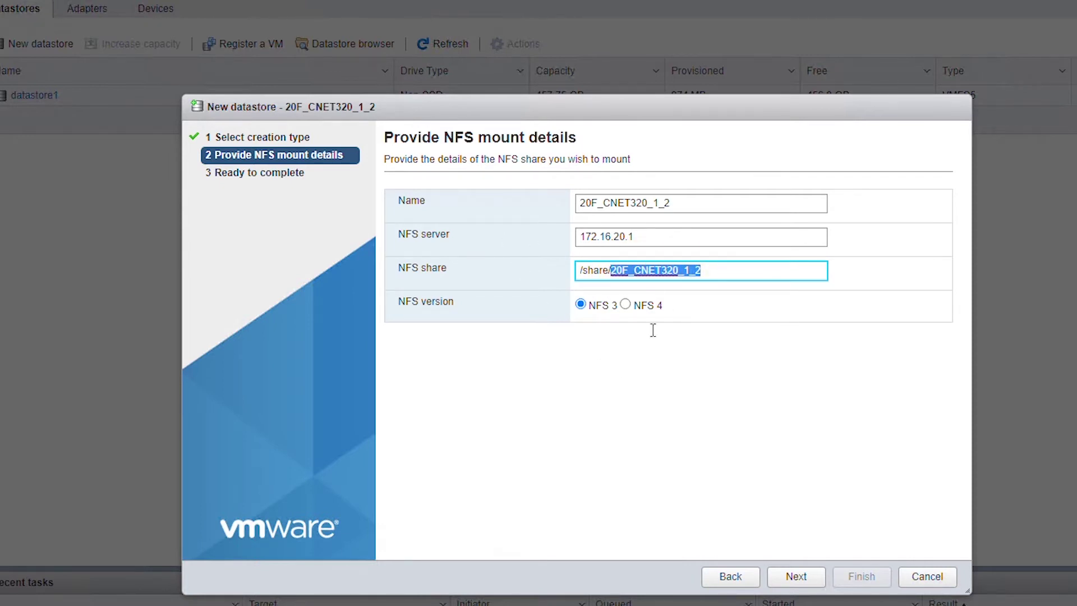
left_click(795, 577)
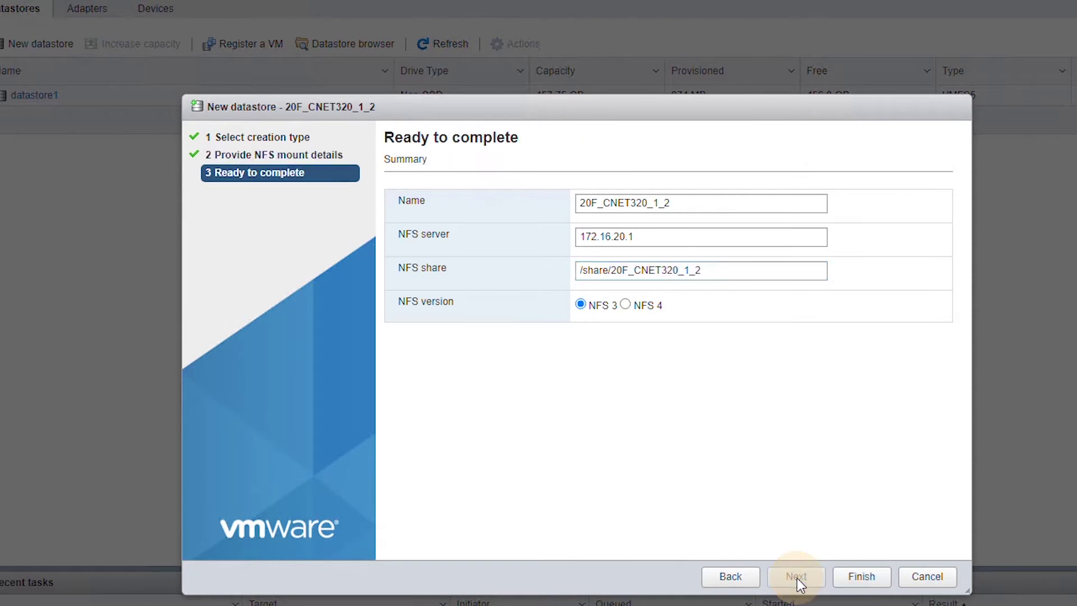
left_click(860, 576)
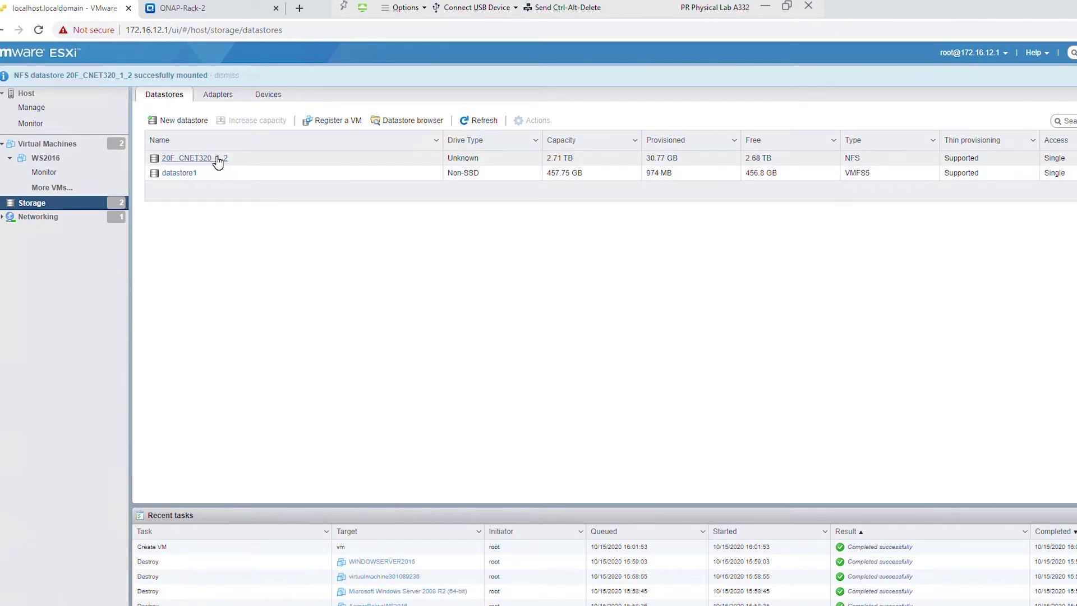
- From the Virtual Machines list, begin creating a brand-new virtual machine
left_click(56, 143)
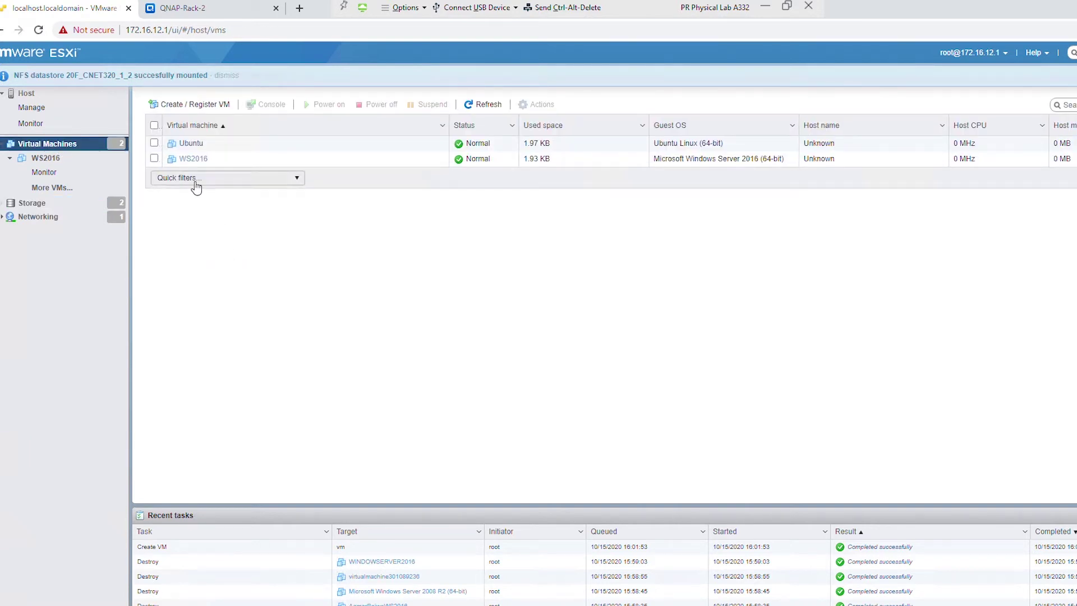
left_click(204, 105)
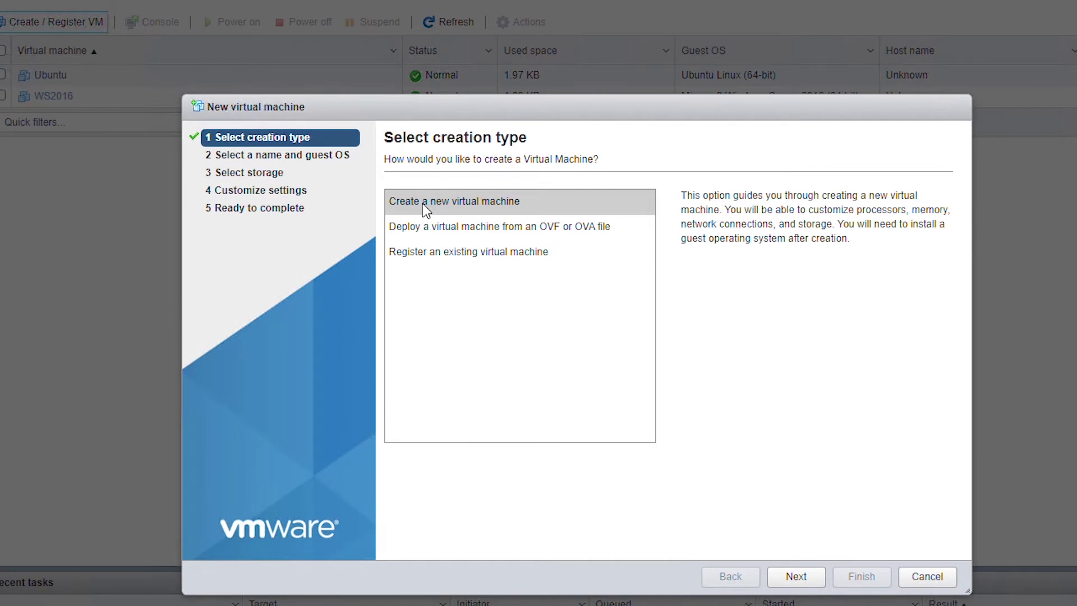
left_click(426, 208)
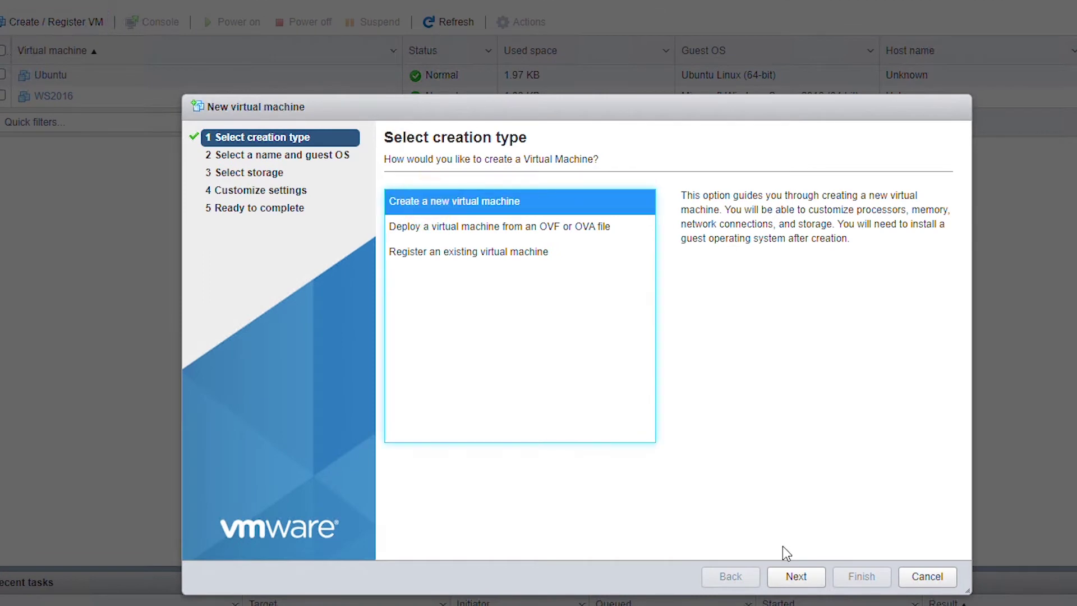
left_click(792, 575)
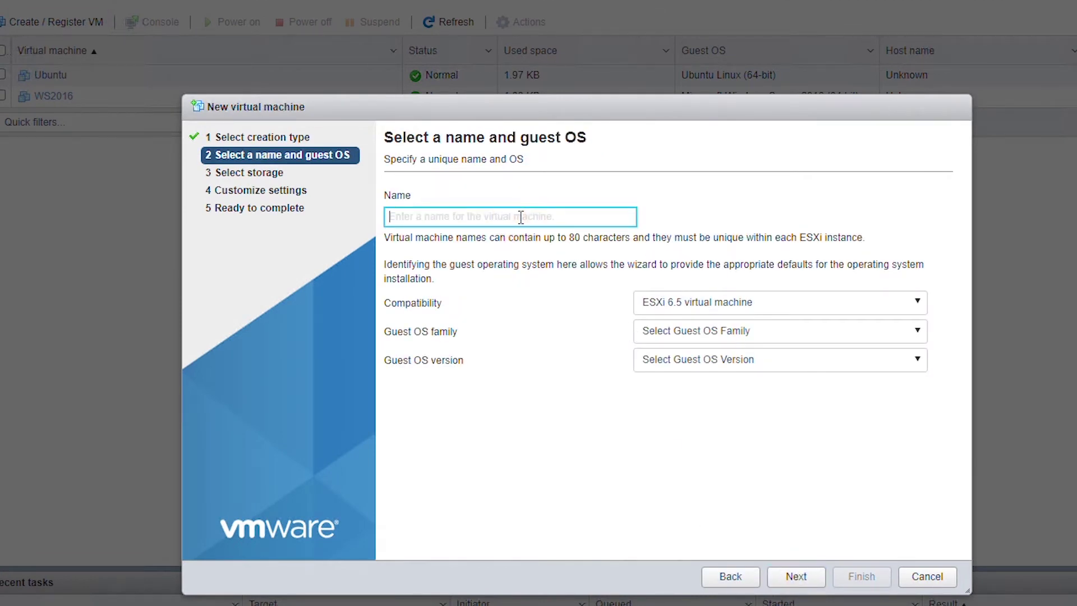
- Name the VM CentOS 7 with guest OS Linux, CentOS 7 (64-bit)
type("C")
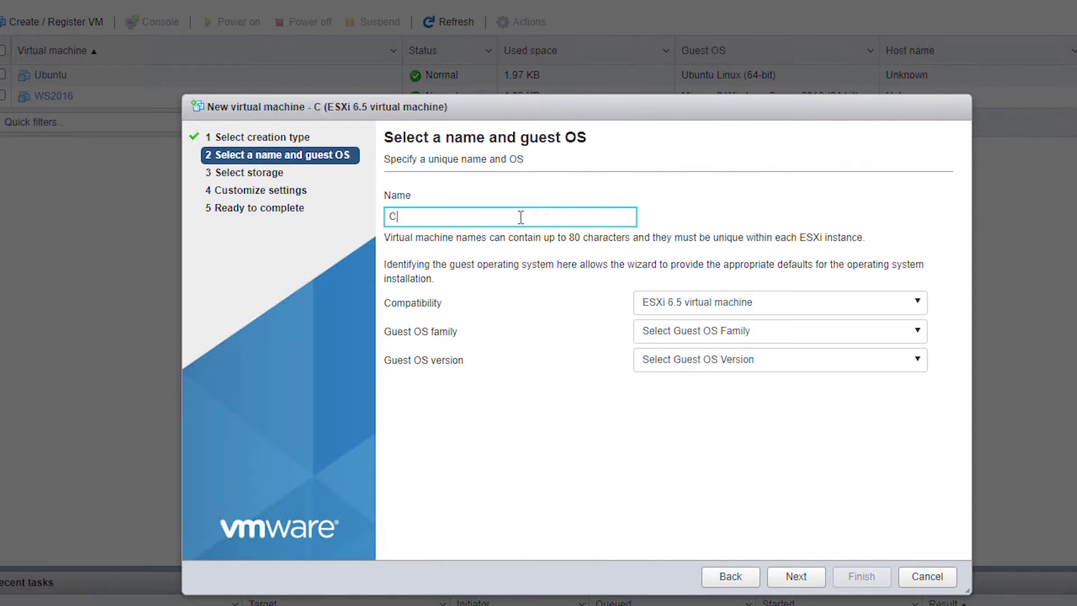
type("entOA")
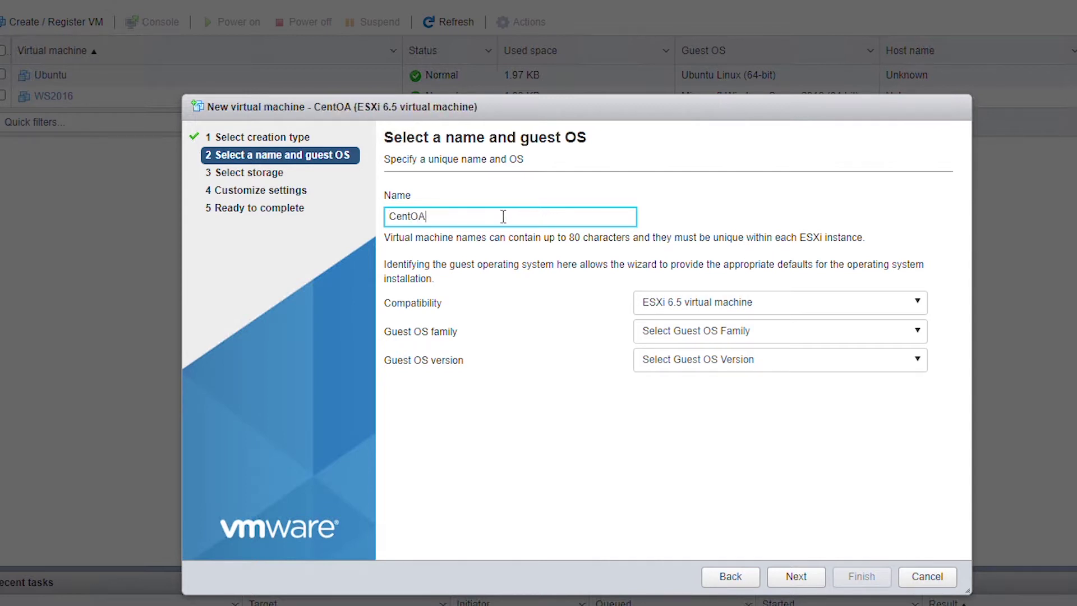
key("BackSpace")
type("S 7")
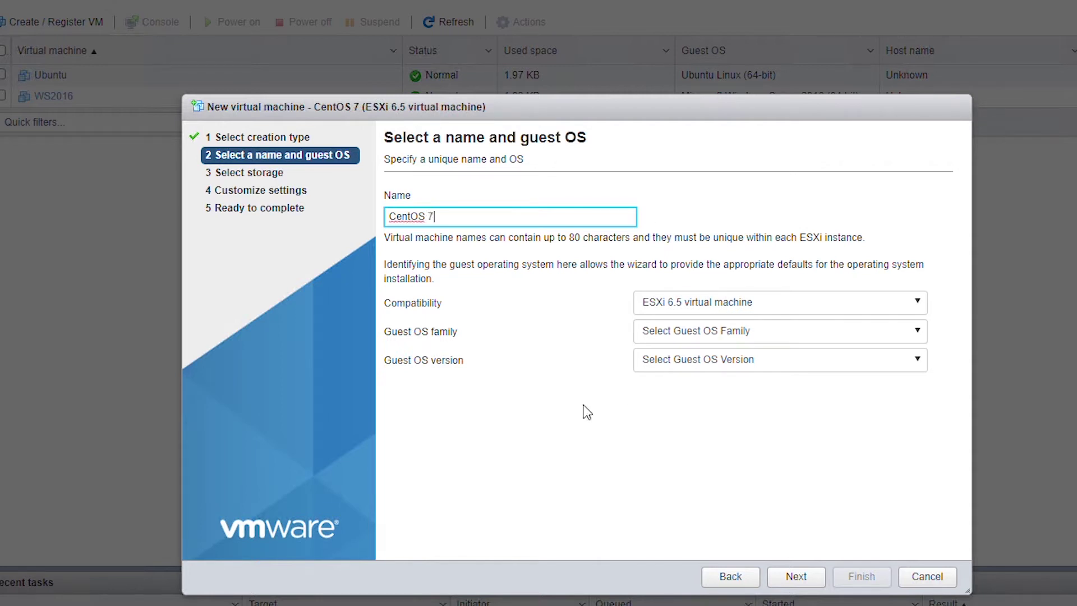
left_click(715, 335)
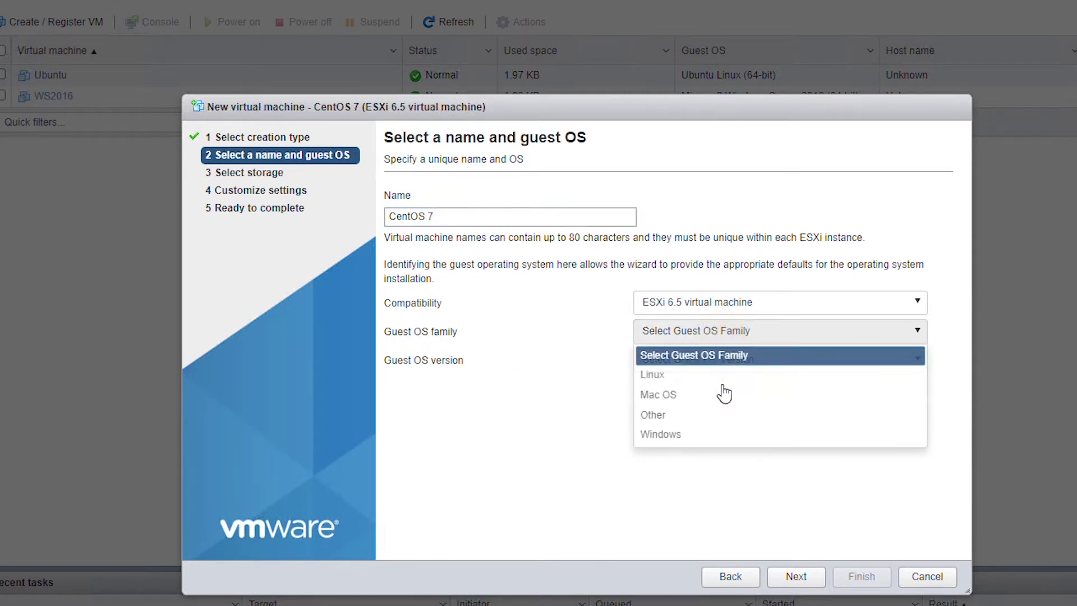
left_click(675, 382)
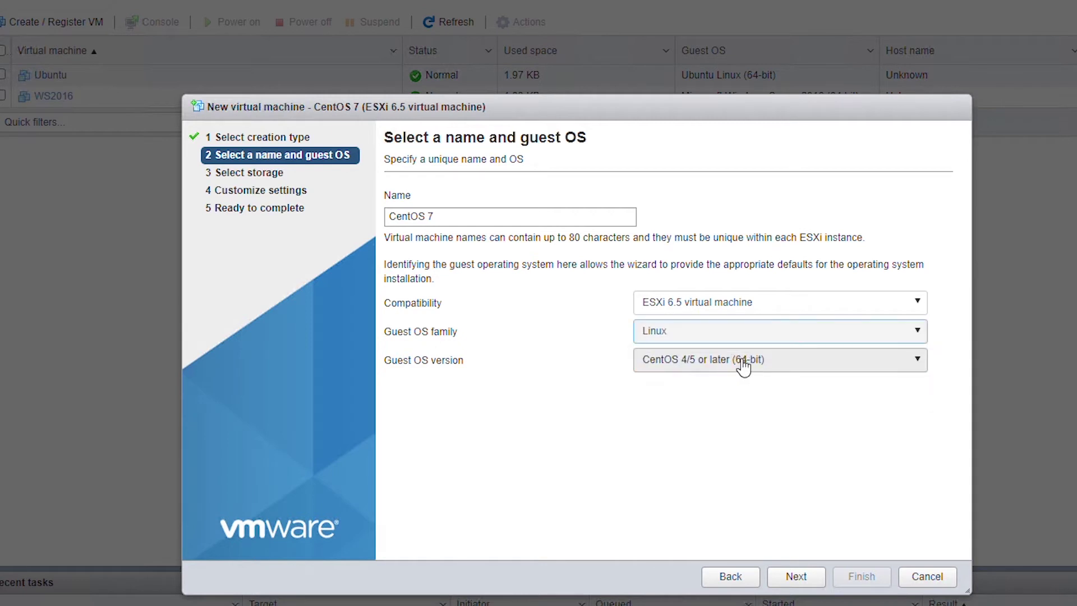
left_click(799, 362)
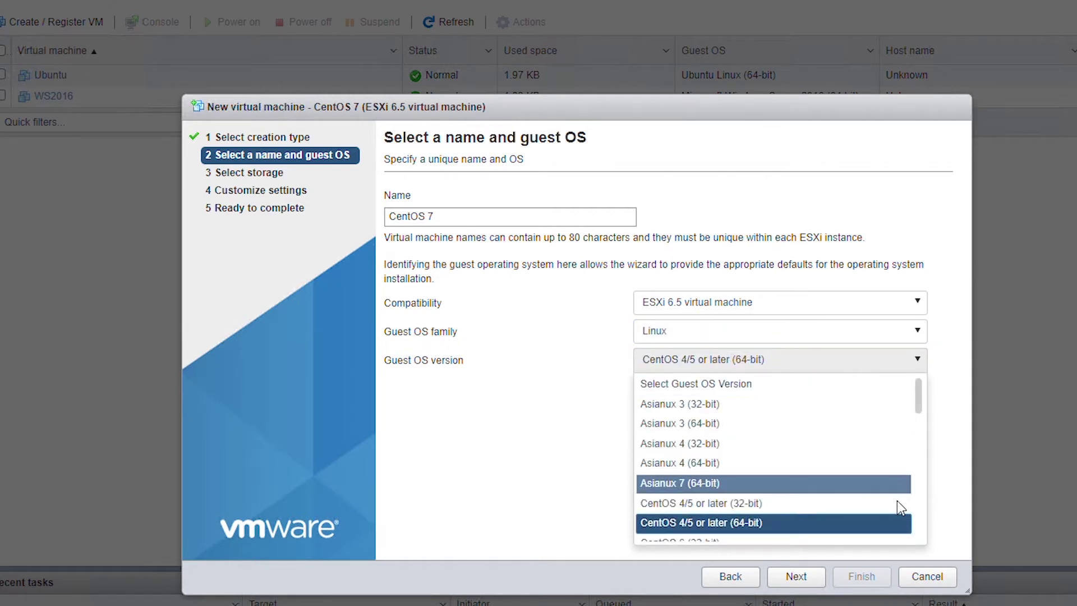
scroll(921, 508, "down", 3)
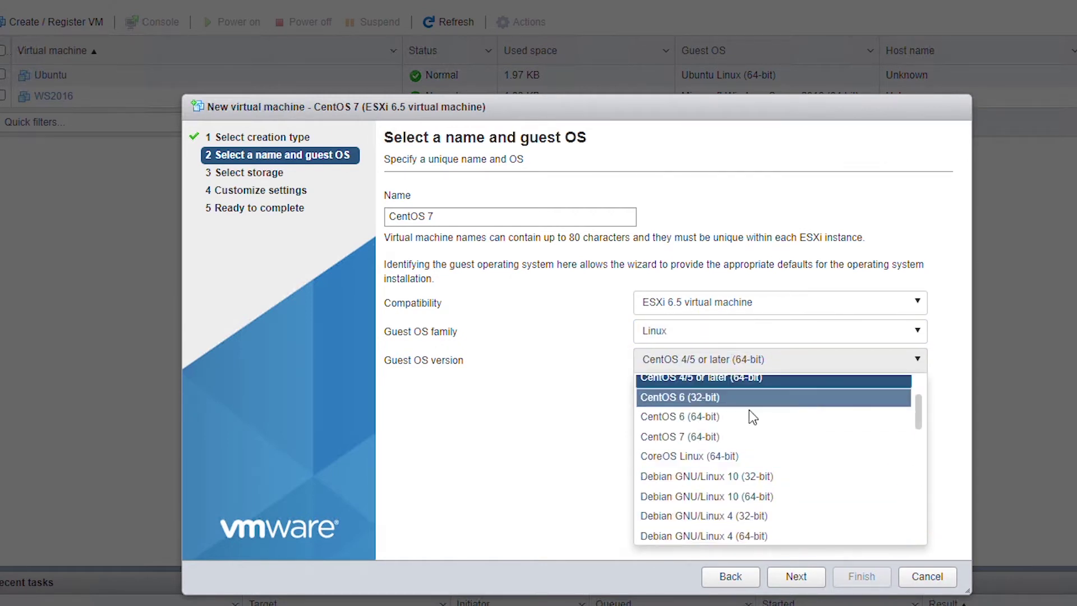
left_click(733, 439)
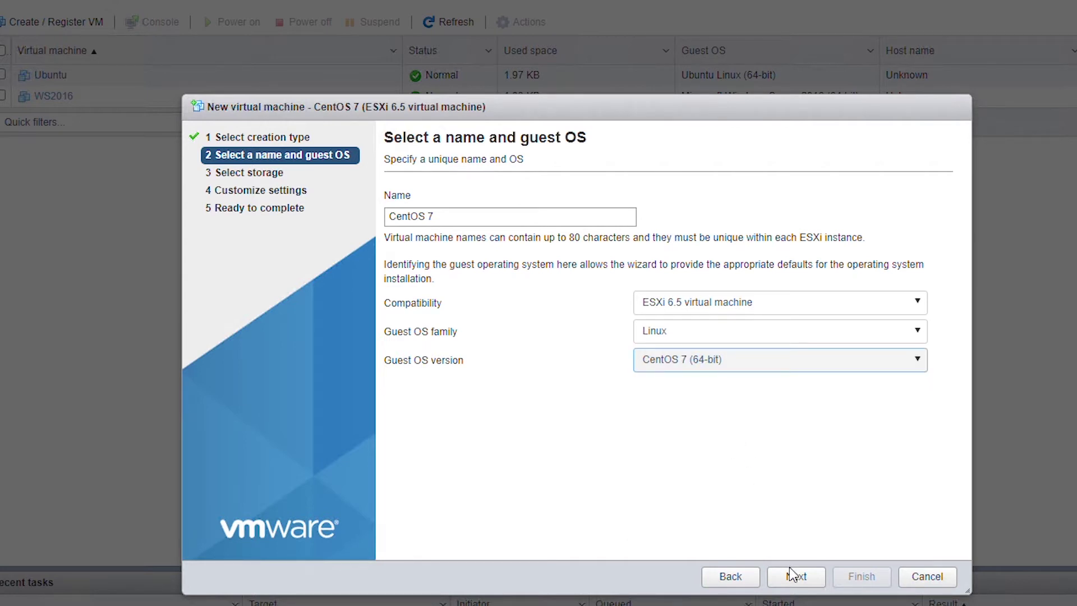
left_click(798, 580)
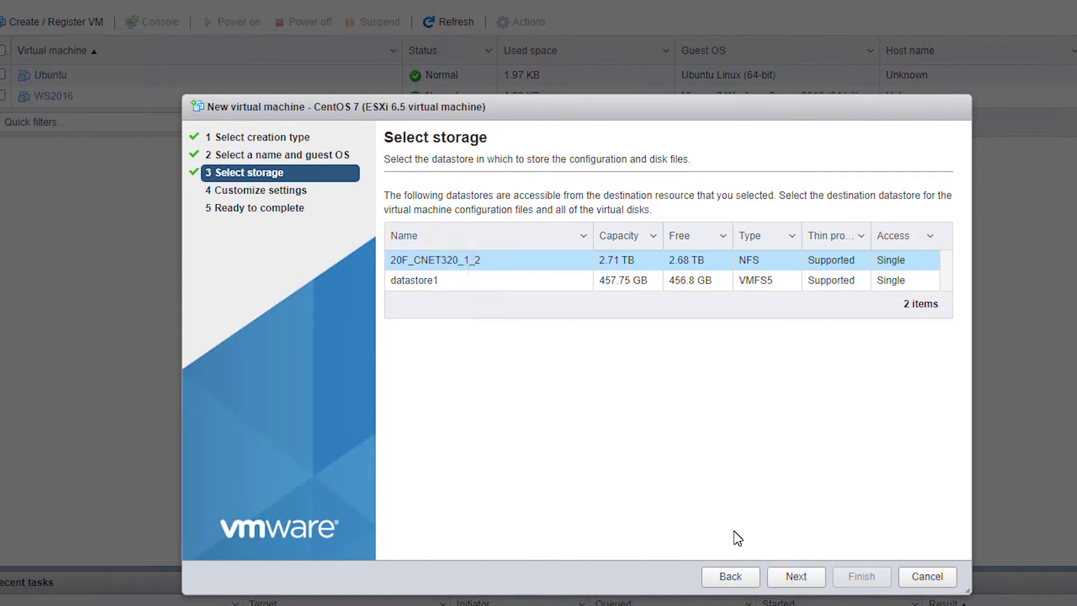
- Accept the 20F_CNET320_1_2 datastore, set 2 CPUs and a 20 GB Hard disk 1, then finish
left_click(794, 577)
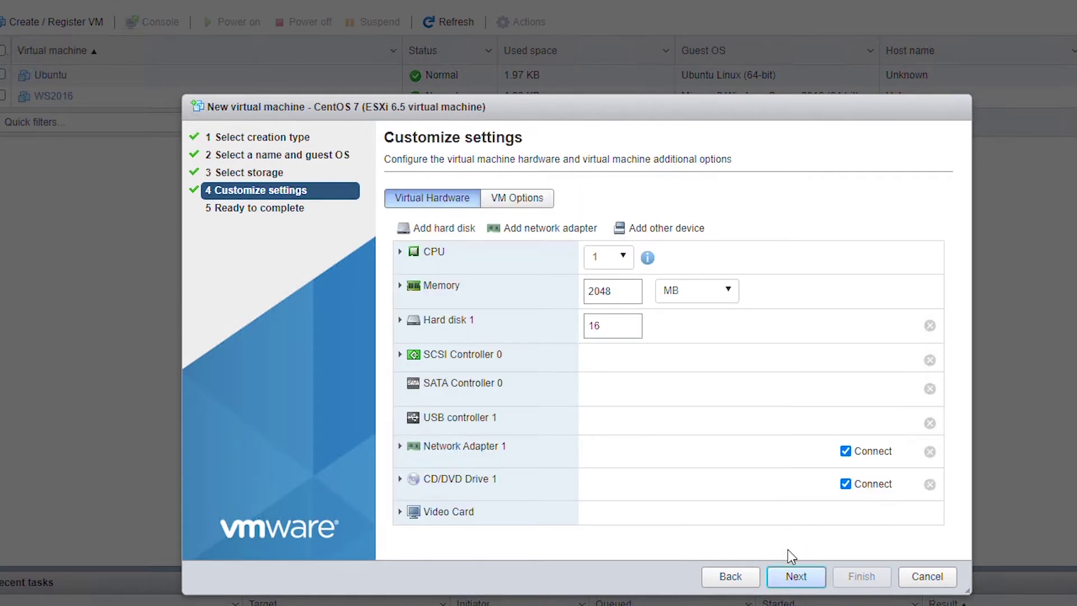
left_click(611, 259)
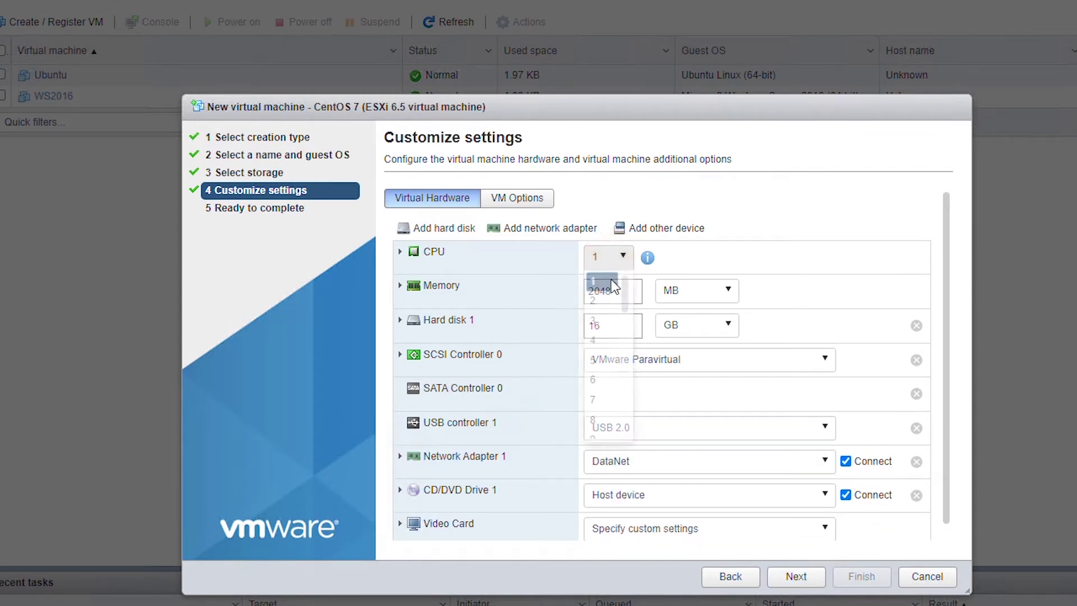
left_click(602, 301)
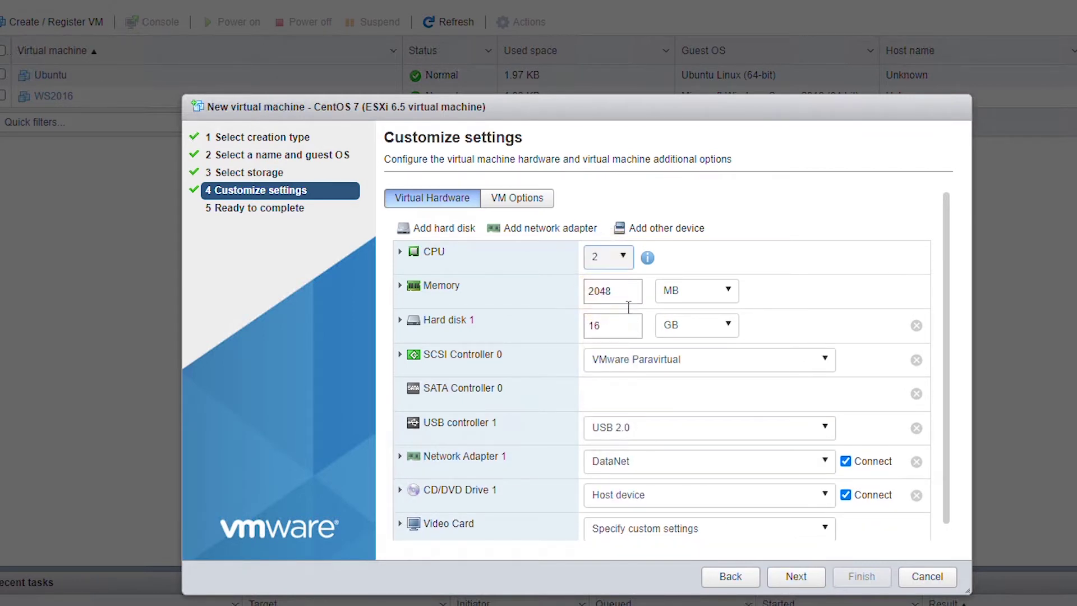
left_click(609, 331)
type("20")
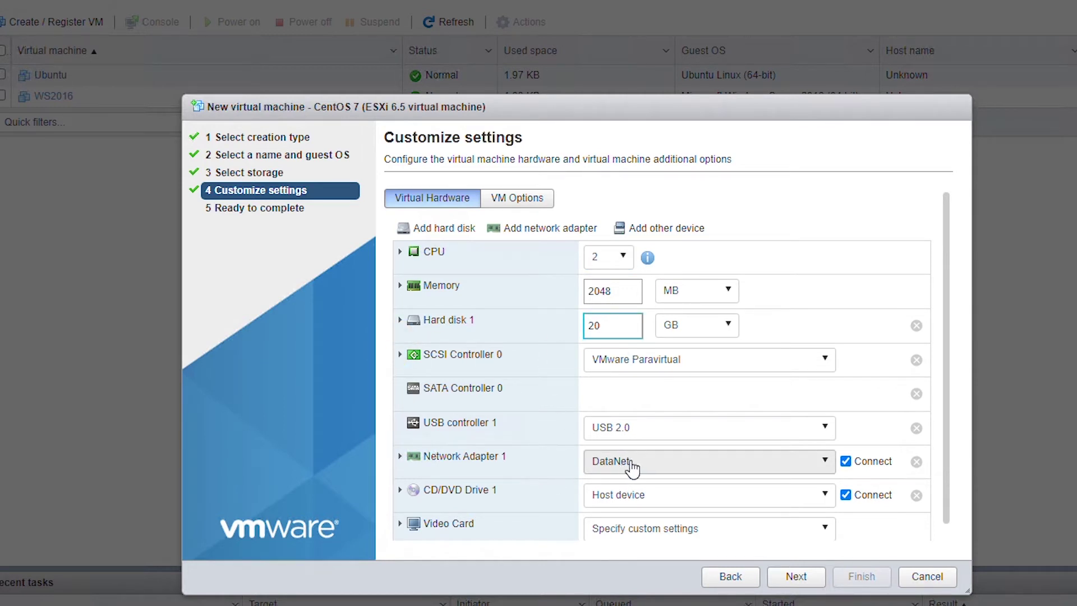
left_click(796, 578)
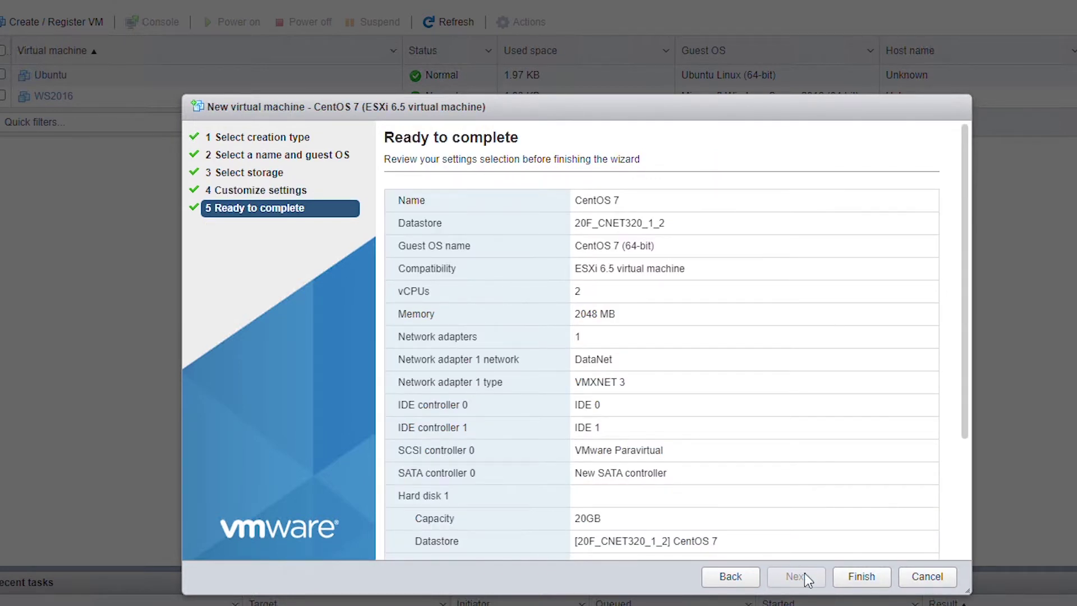
left_click(857, 576)
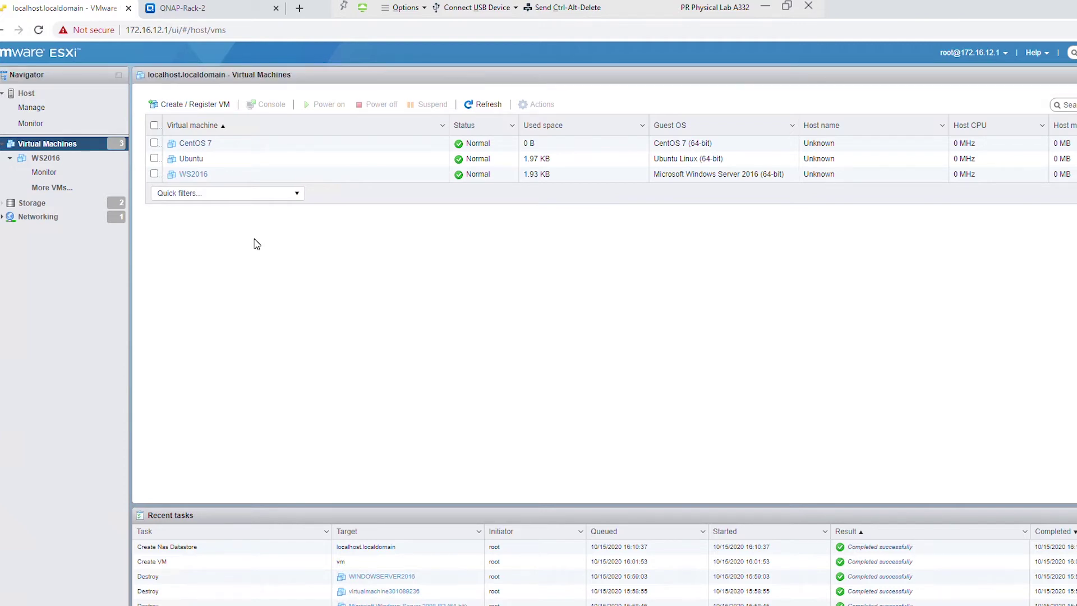
- Open the Ubuntu VM's Edit settings and show the source options for CD/DVD Drive 1
left_click(191, 159)
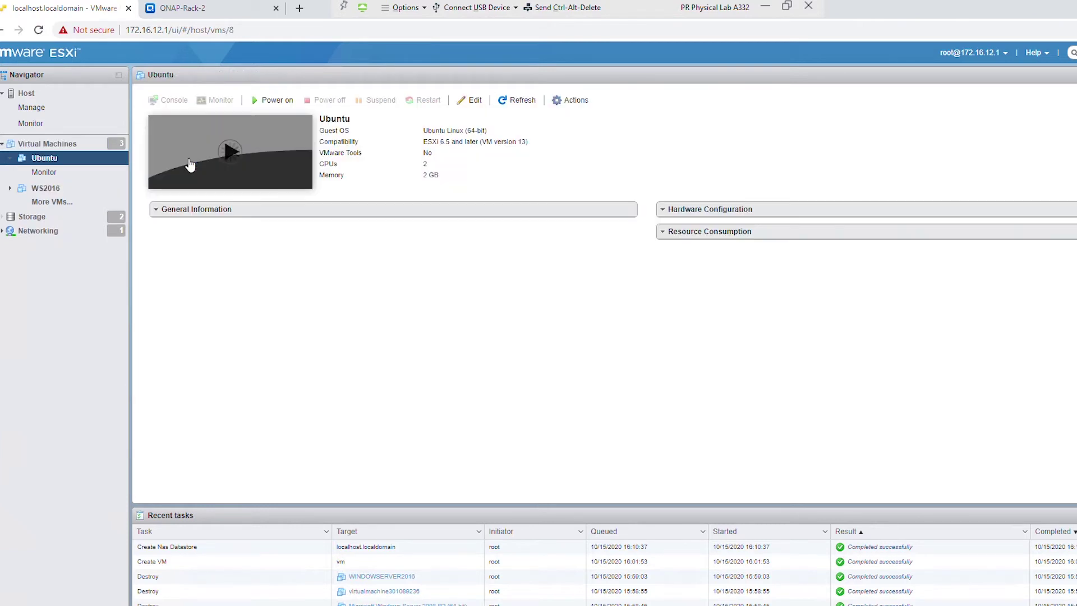
left_click(471, 100)
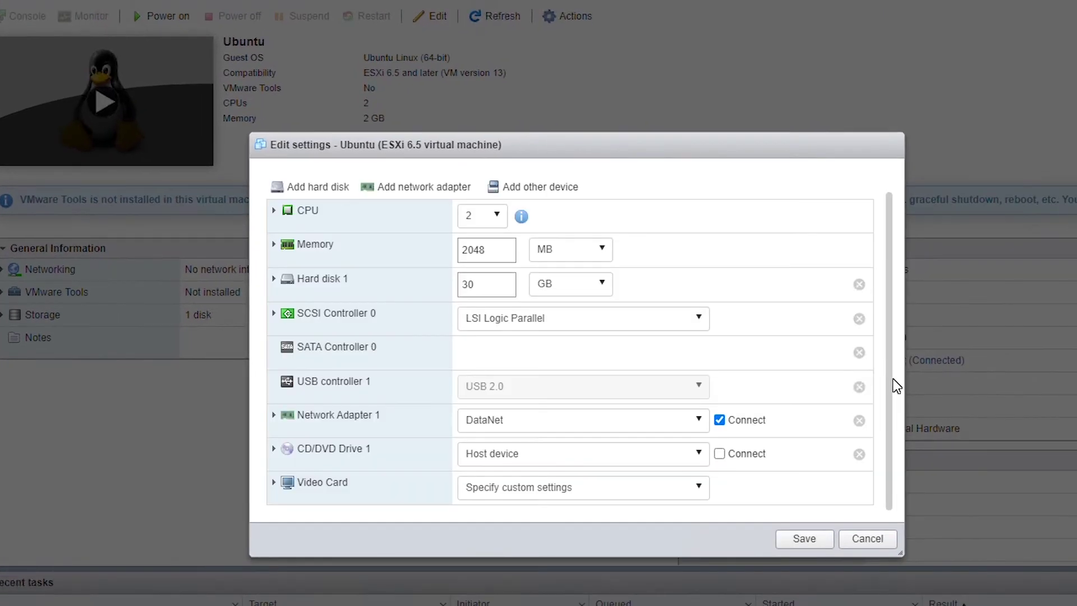
left_click(276, 450)
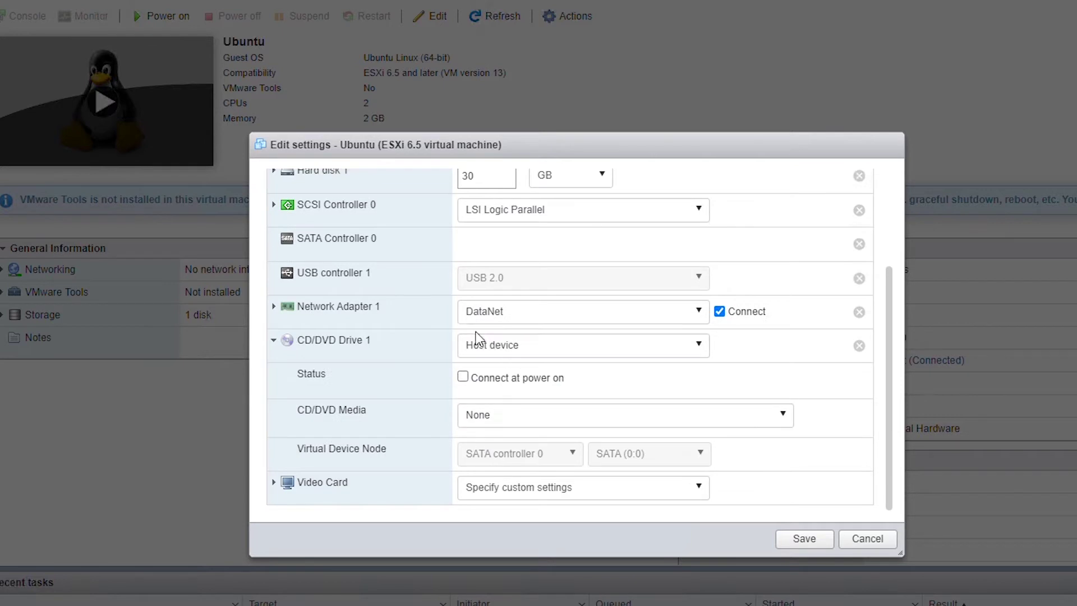
left_click(588, 352)
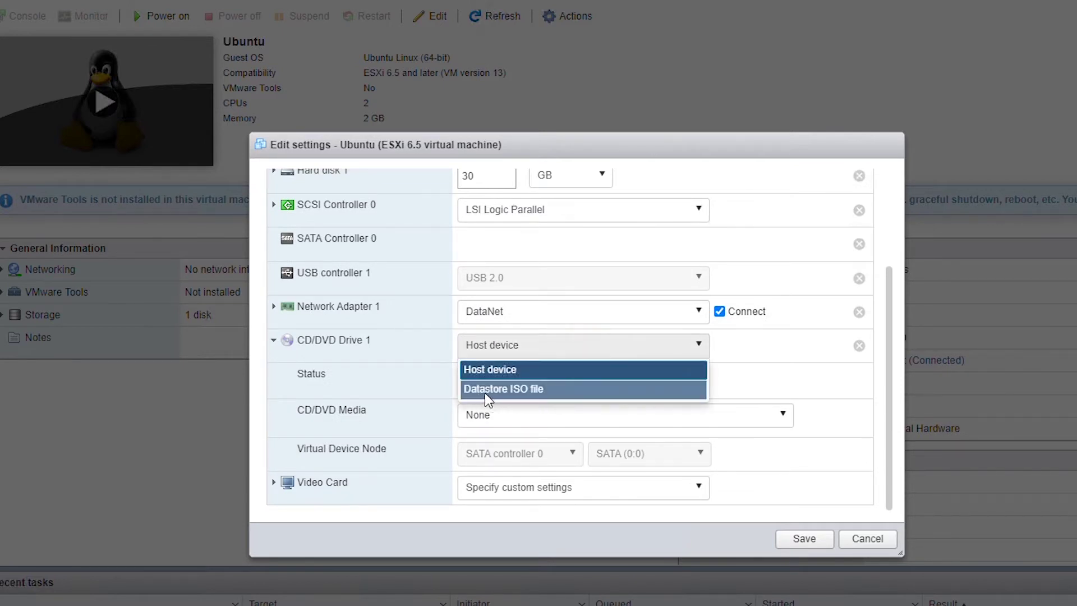
- Switch the Ubuntu CD/DVD drive to Datastore ISO file, browsing datastore1, 20F_CNET320_1_2 and vmimages without picking a file
left_click(560, 389)
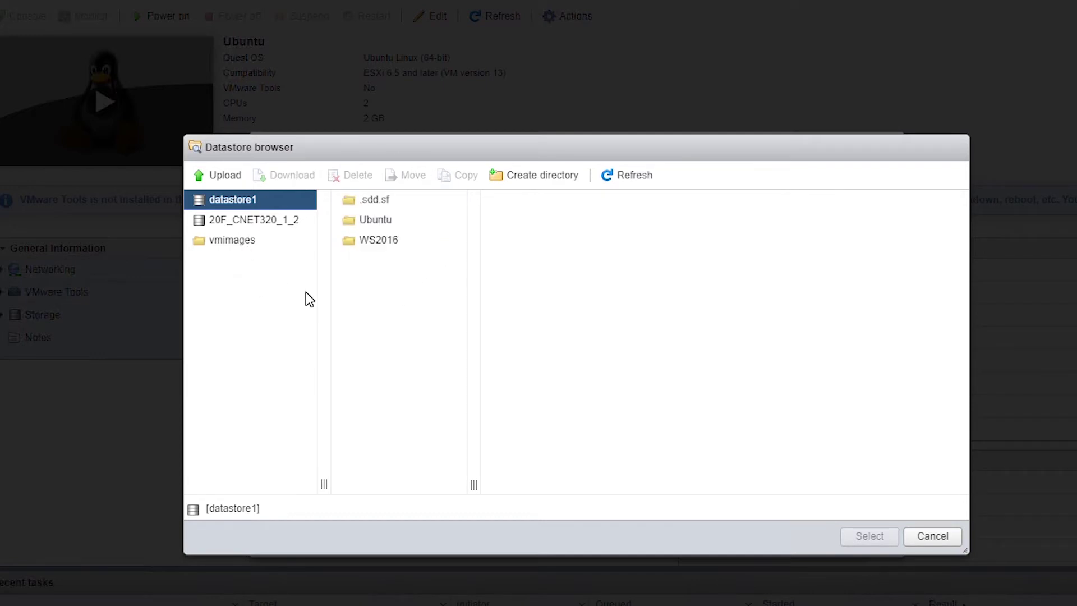
left_click(366, 220)
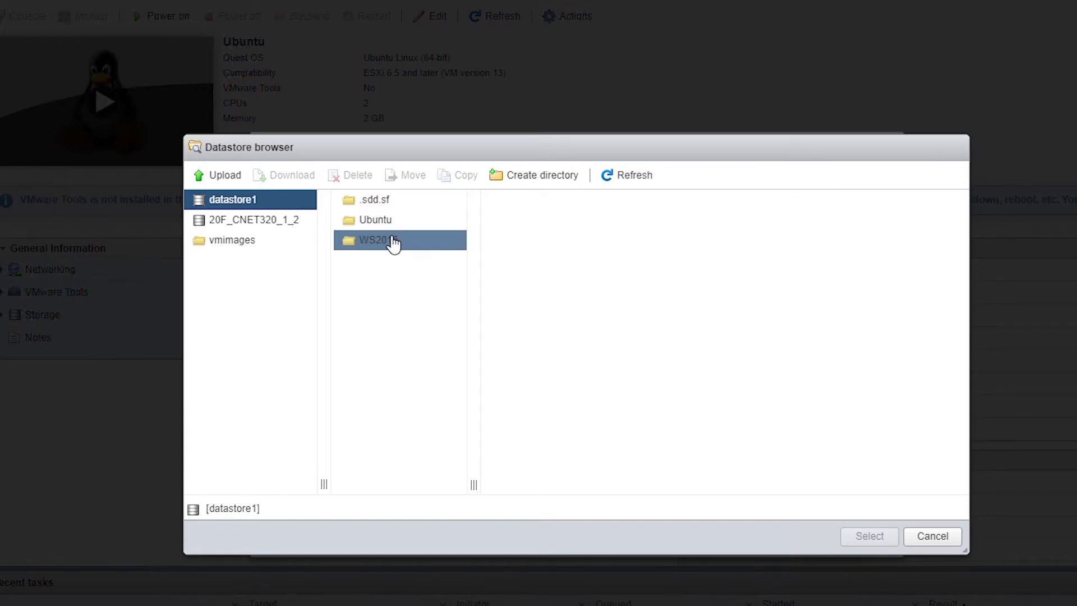
left_click(254, 226)
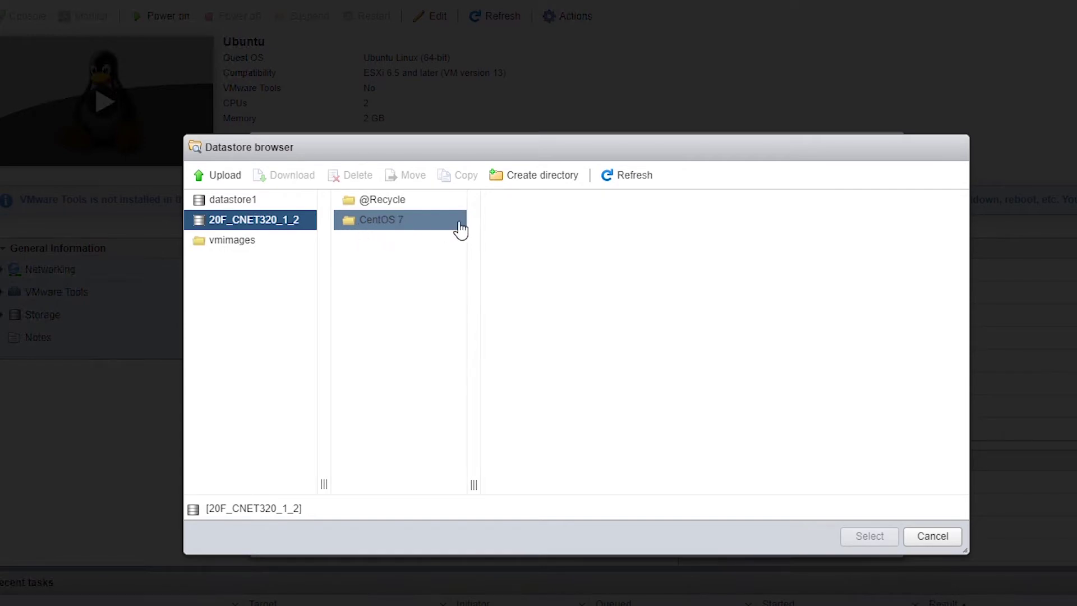
left_click(405, 224)
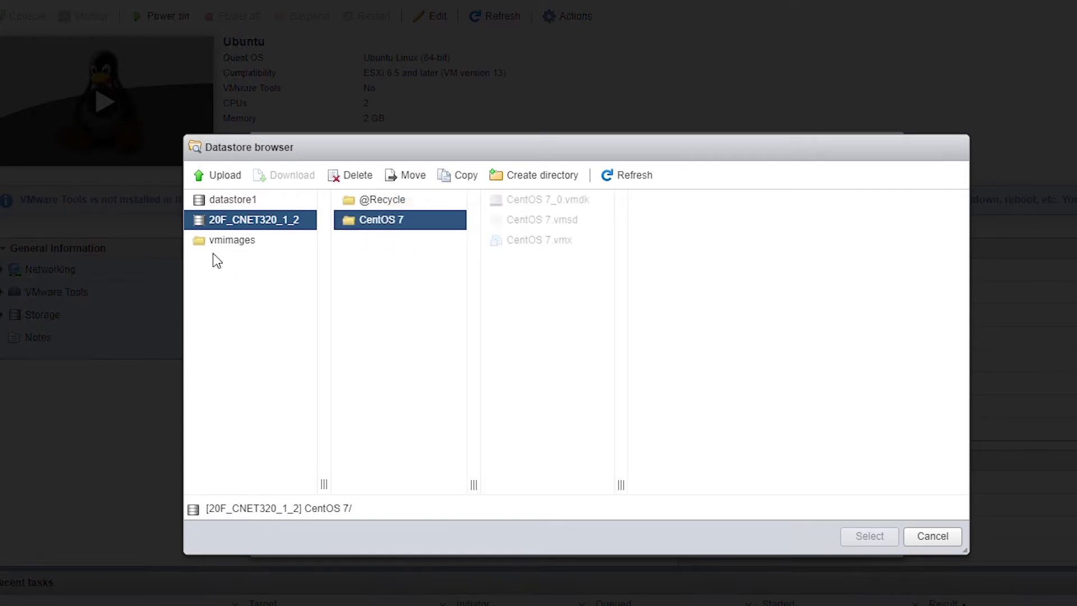
left_click(232, 241)
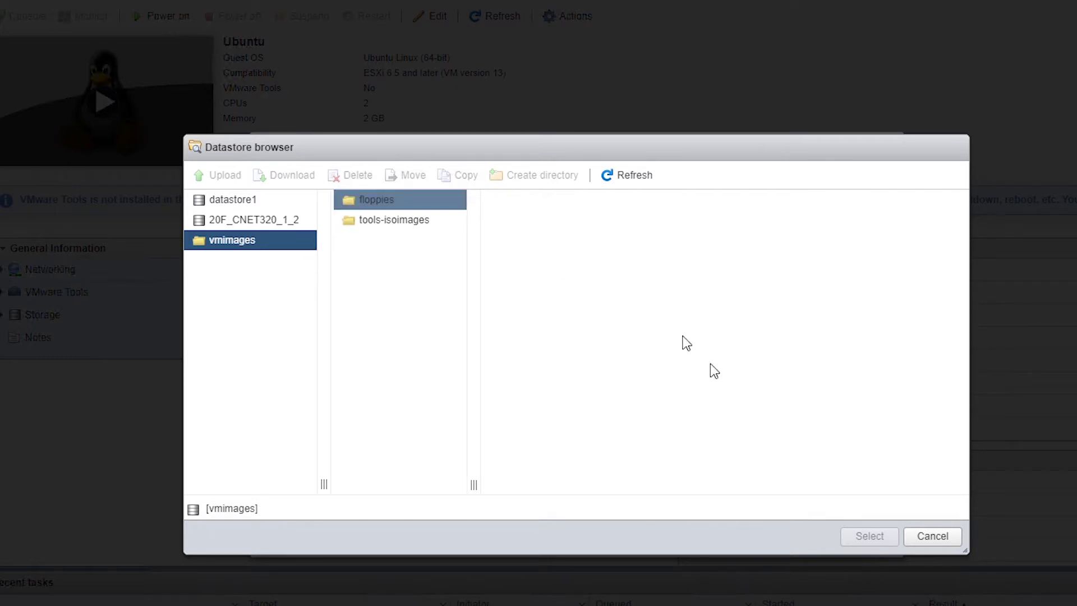
left_click(942, 537)
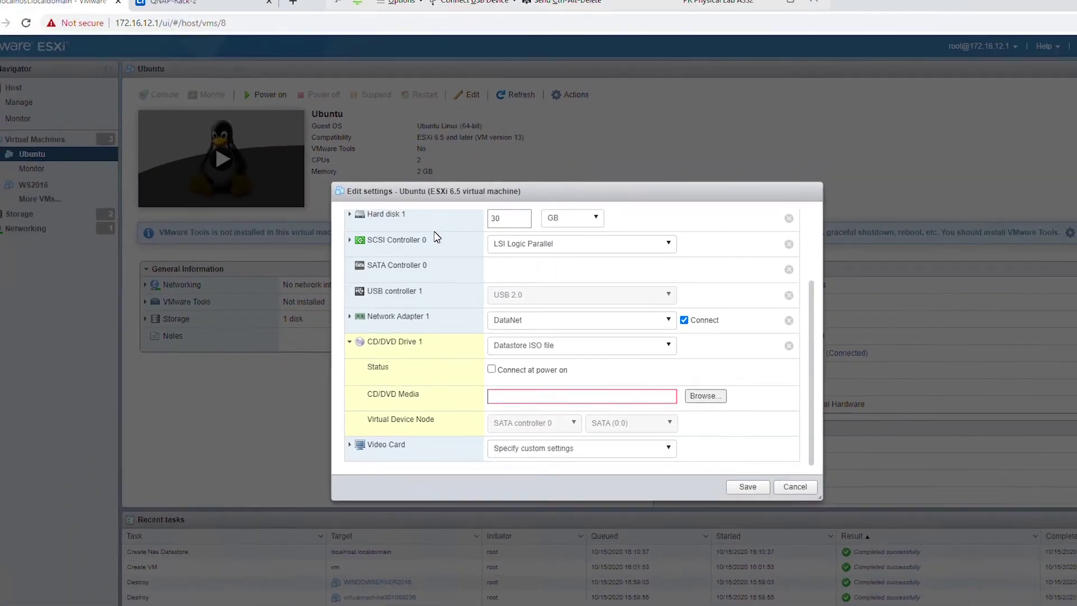
left_click(227, 10)
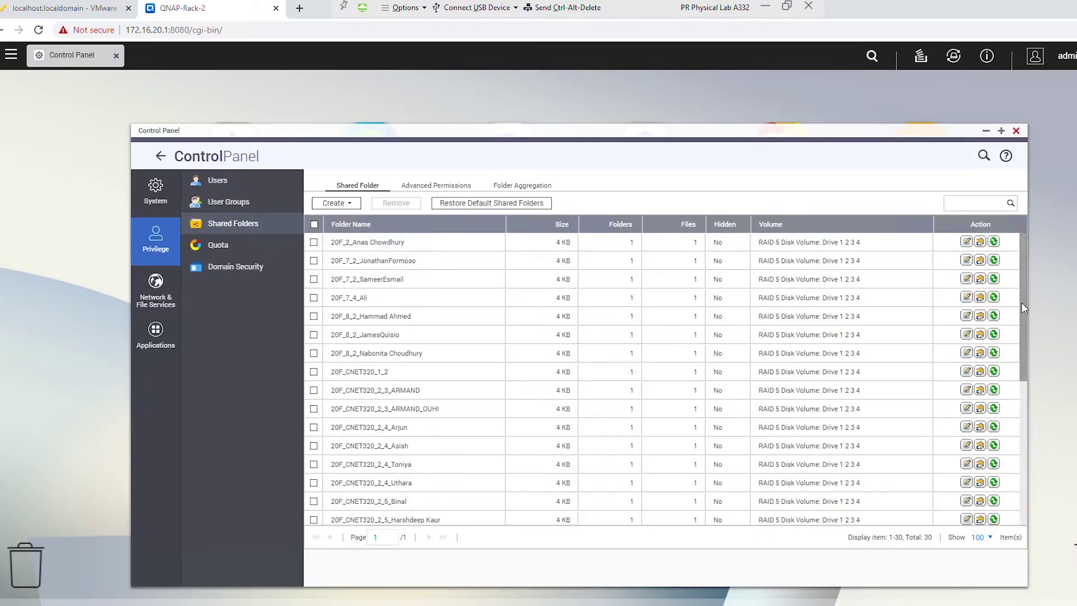
- Scroll down to the ISO shared folder and open its Edit Shared Folder Permission dialog
mouse_move(1020, 305)
left_mouse_down()
mouse_move(1021, 468)
mouse_move(1032, 493)
left_mouse_up()
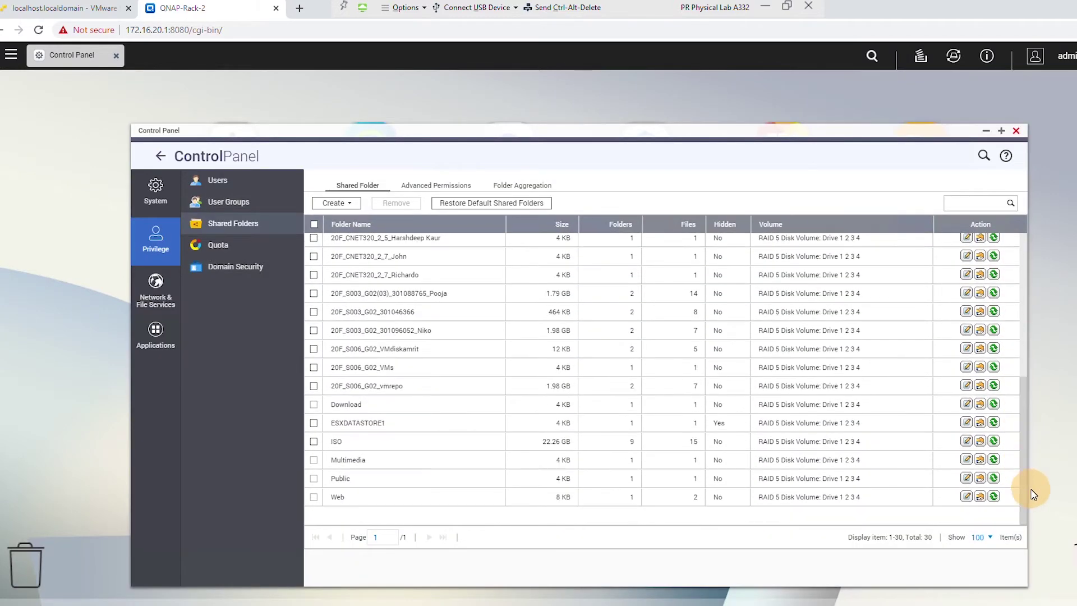
left_click(338, 445)
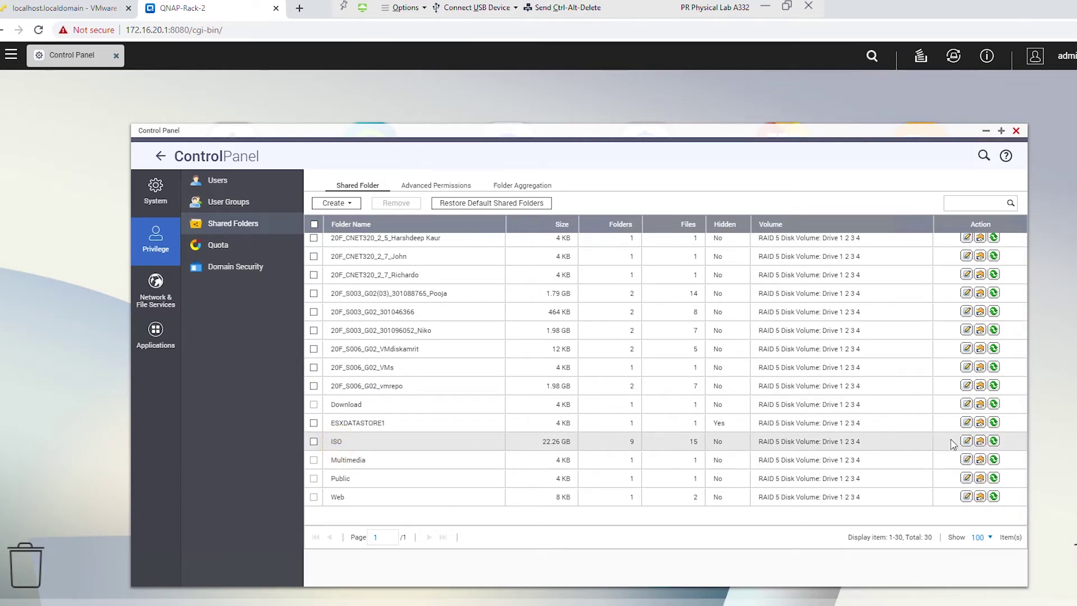
left_click(979, 441)
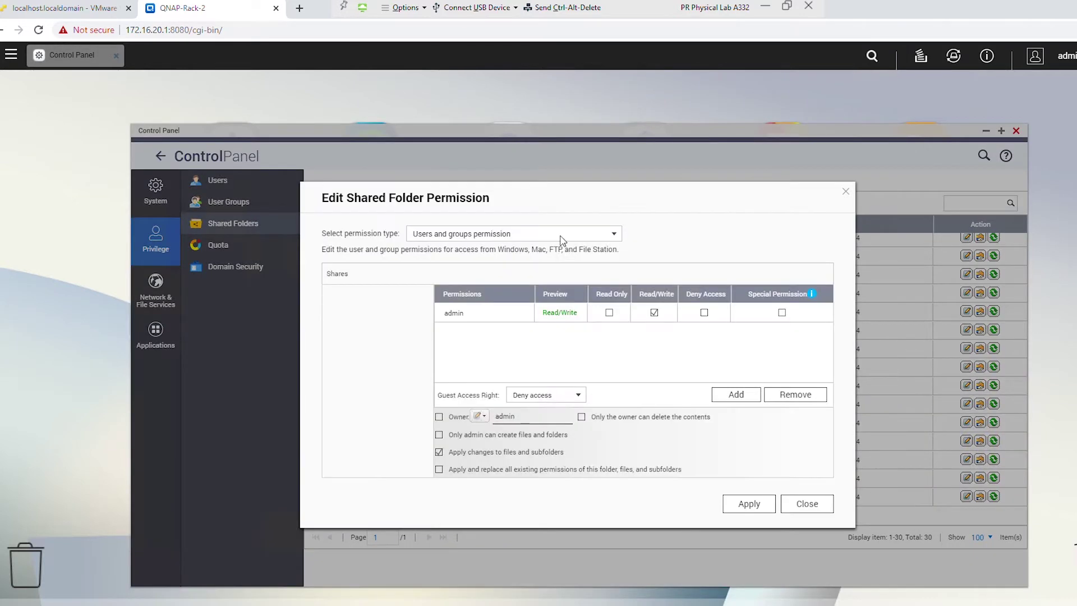
- Review the ISO share's NFS host access permissions, then close the permission dialog
left_click(560, 233)
left_click(540, 263)
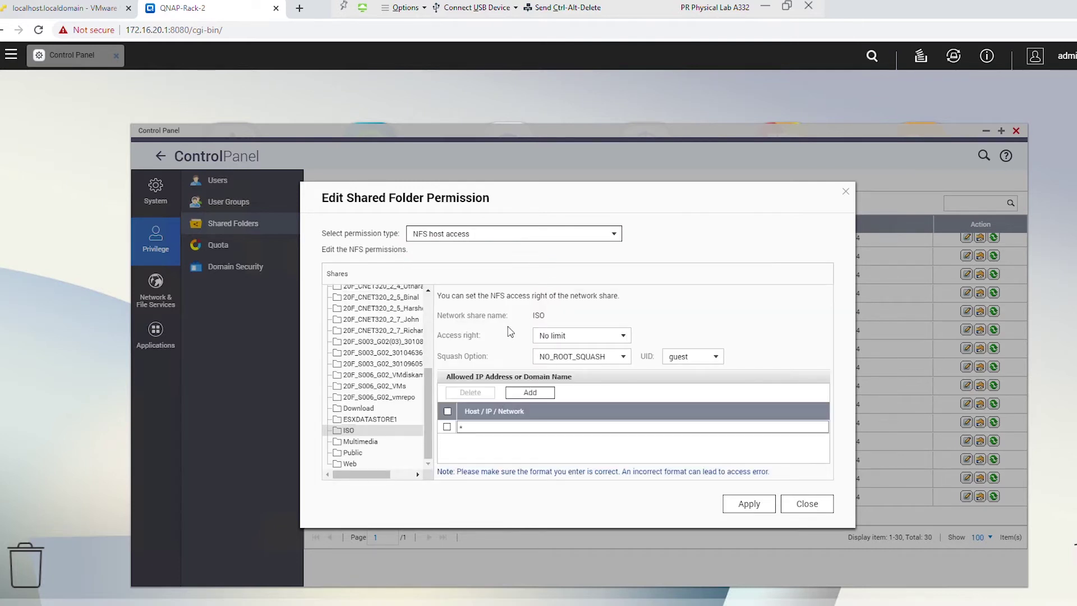
left_click(794, 507)
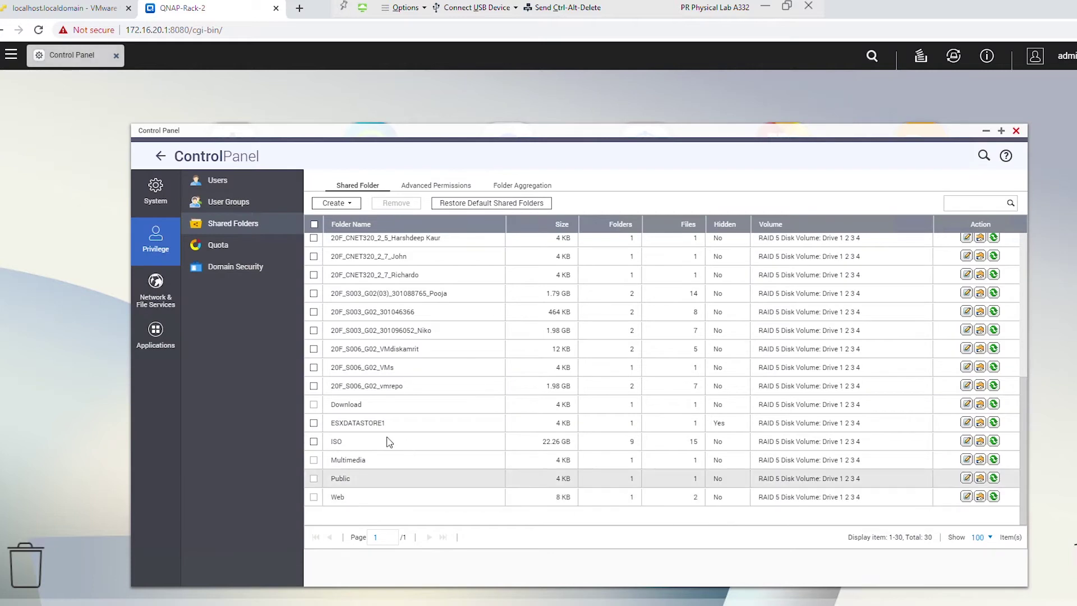
left_click_drag(390, 441, 413, 457)
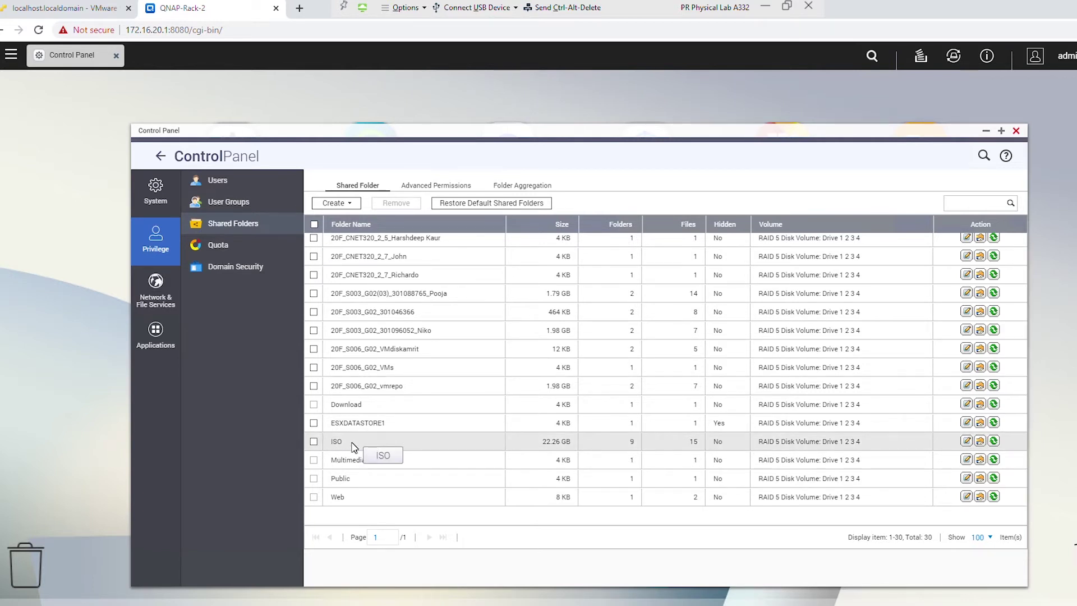
left_click(67, 6)
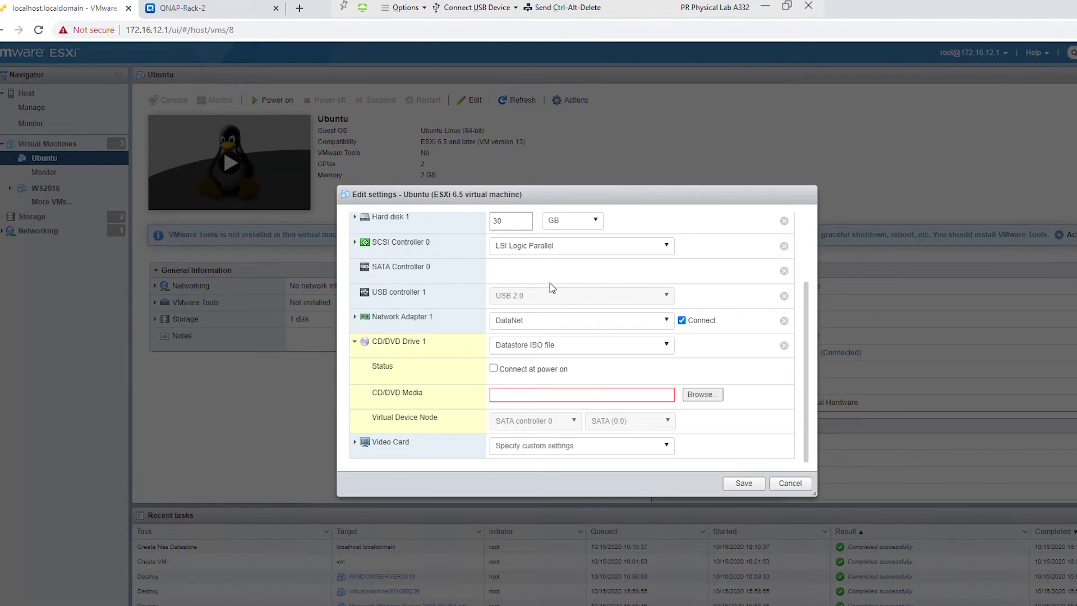
- Discard the Ubuntu settings edits and start a new NFS datastore mount from the Datastores page
left_click(779, 482)
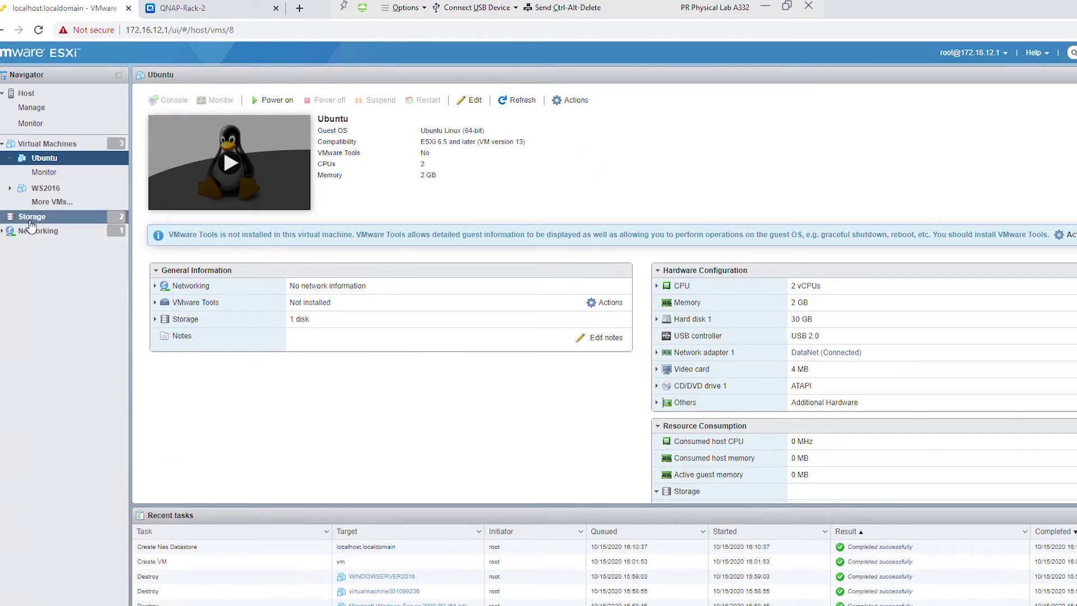
left_click(62, 220)
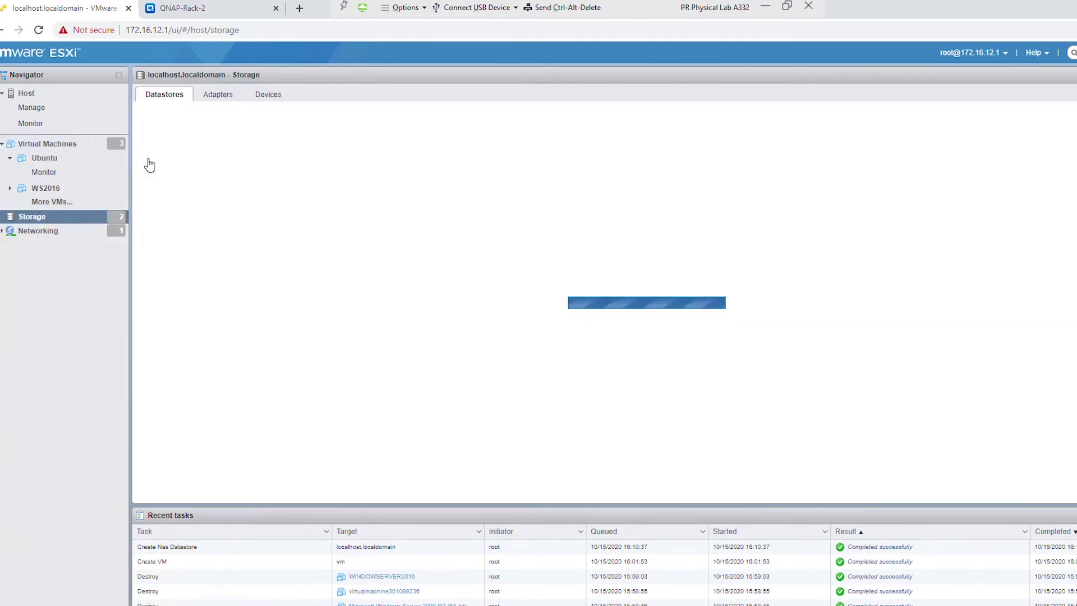
left_click(185, 122)
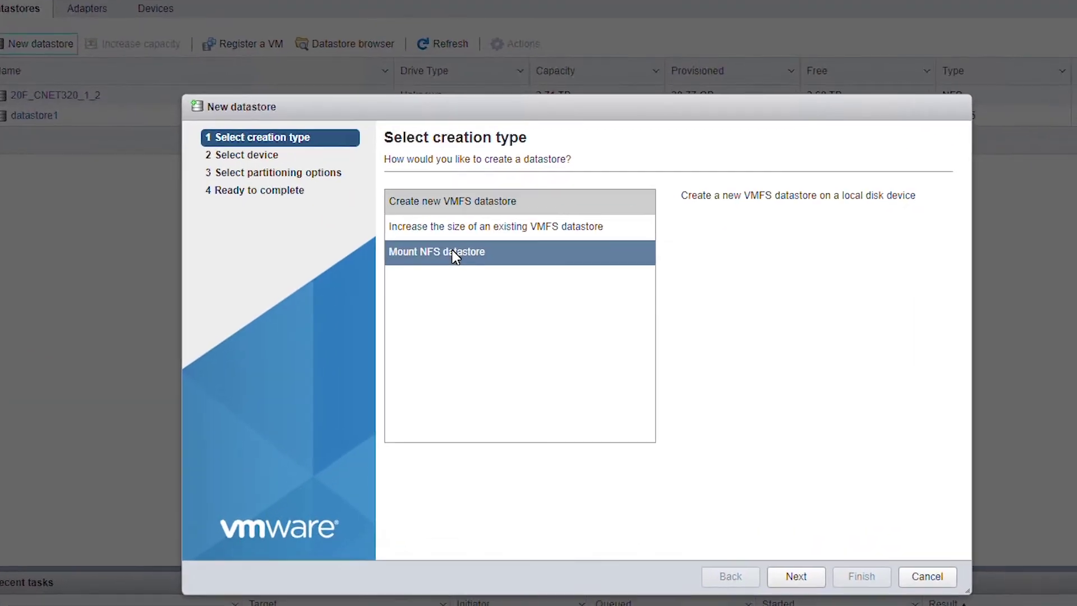
left_click(486, 272)
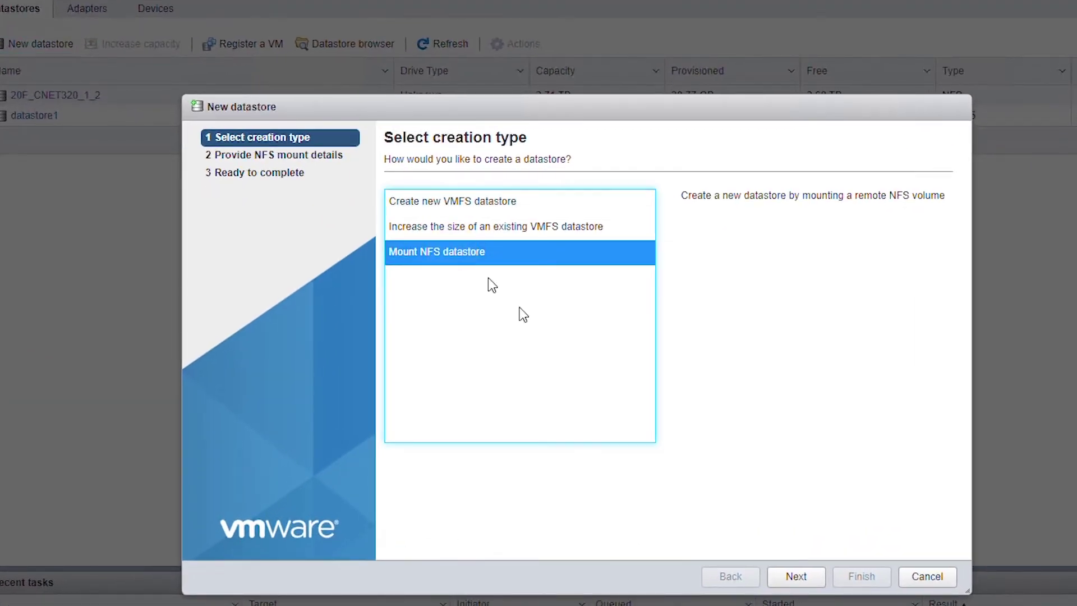
left_click(788, 576)
- Name the datastore ISO with server 172.16.20.1 and share /share/ISO, and finish the mount
left_click(609, 208)
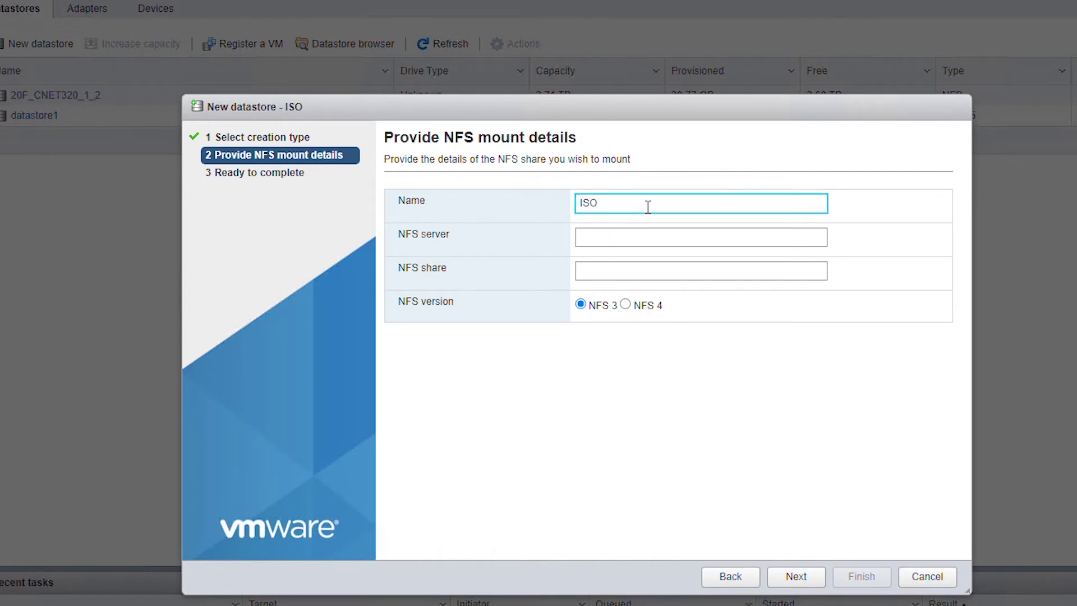
left_click(614, 235)
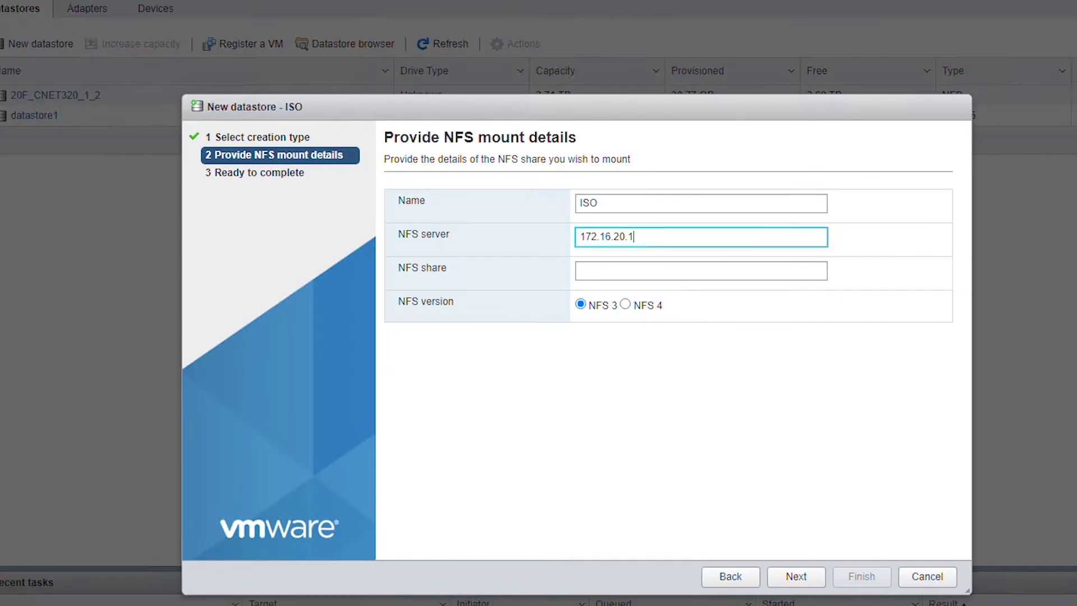
left_click(637, 272)
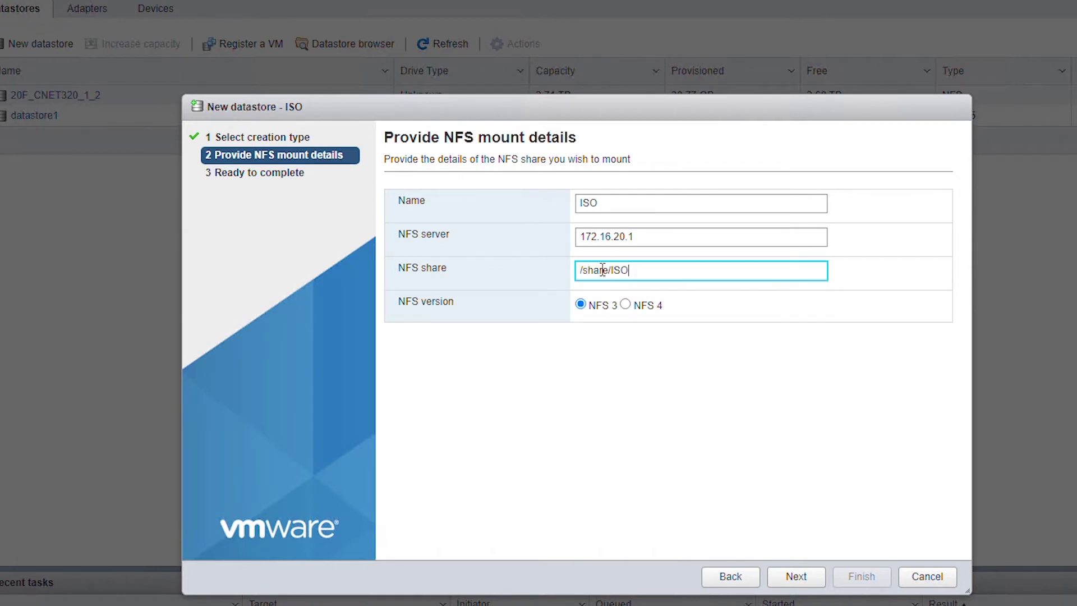
left_click(801, 576)
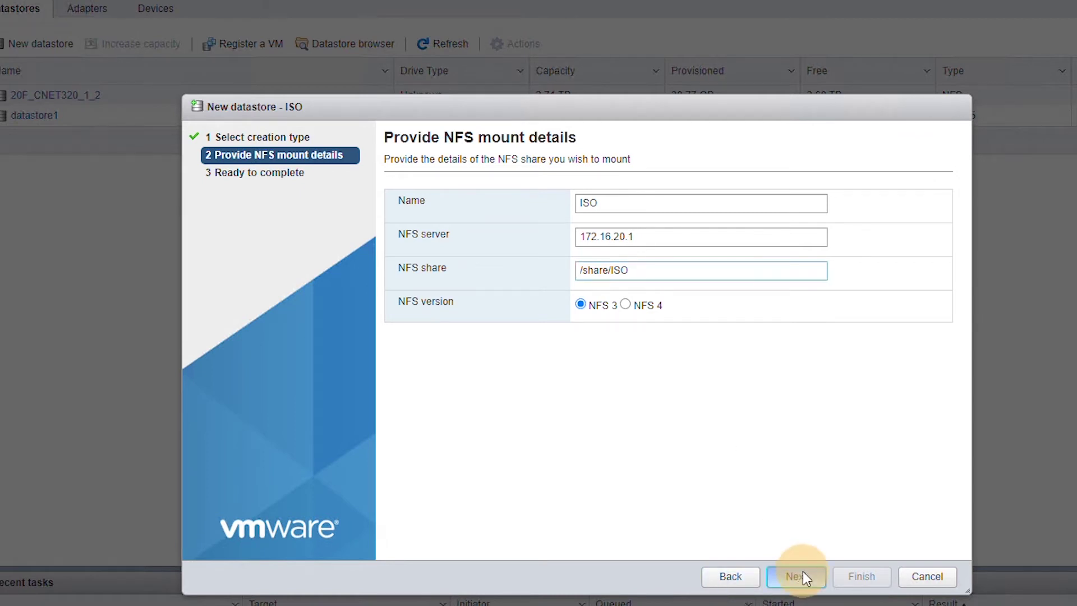
left_click(852, 576)
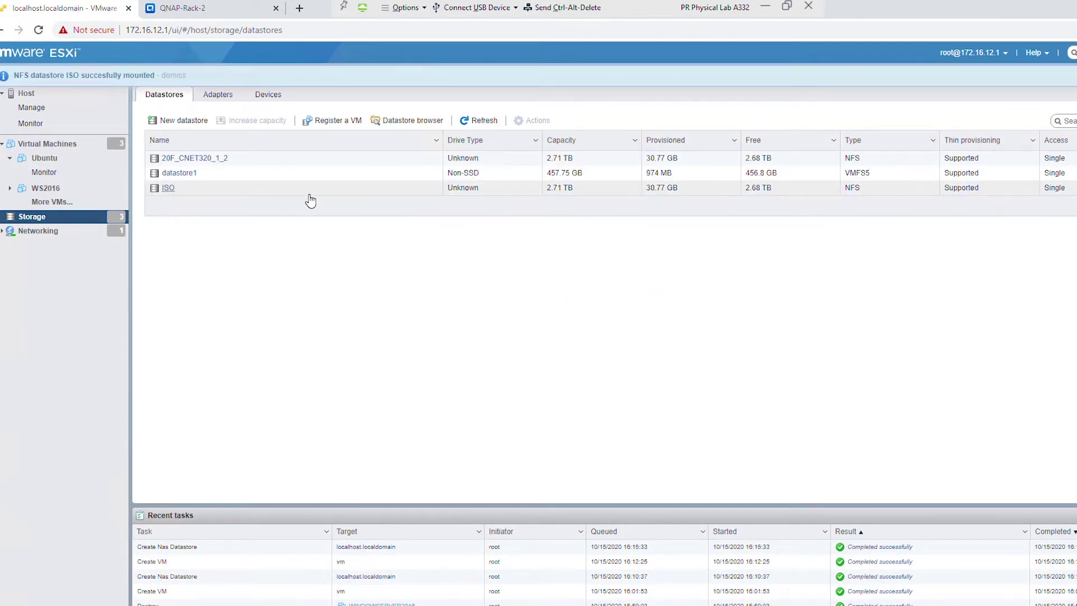
- Browse the ISO datastore's contents, checking 20F_CNET320_1_2, datastore1 and the CentOS 7 folder
left_click(168, 188)
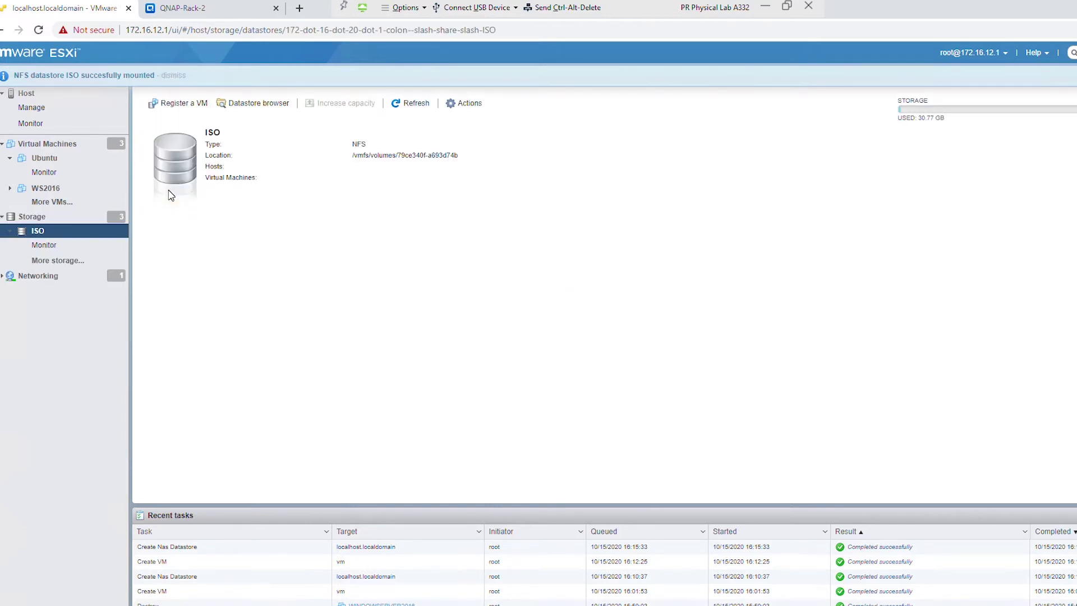
left_click(255, 105)
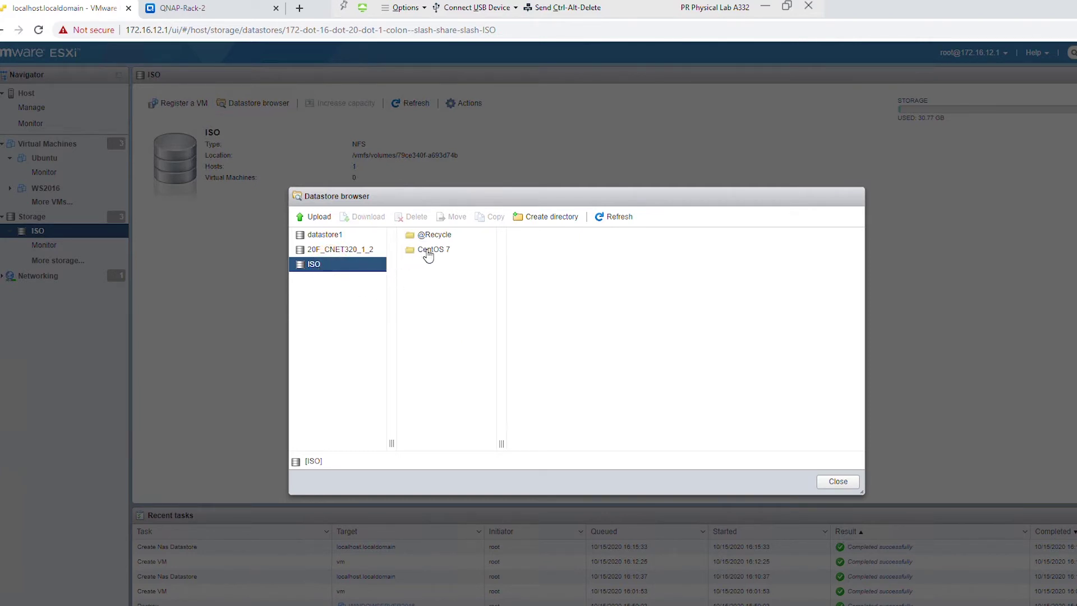
left_click(361, 253)
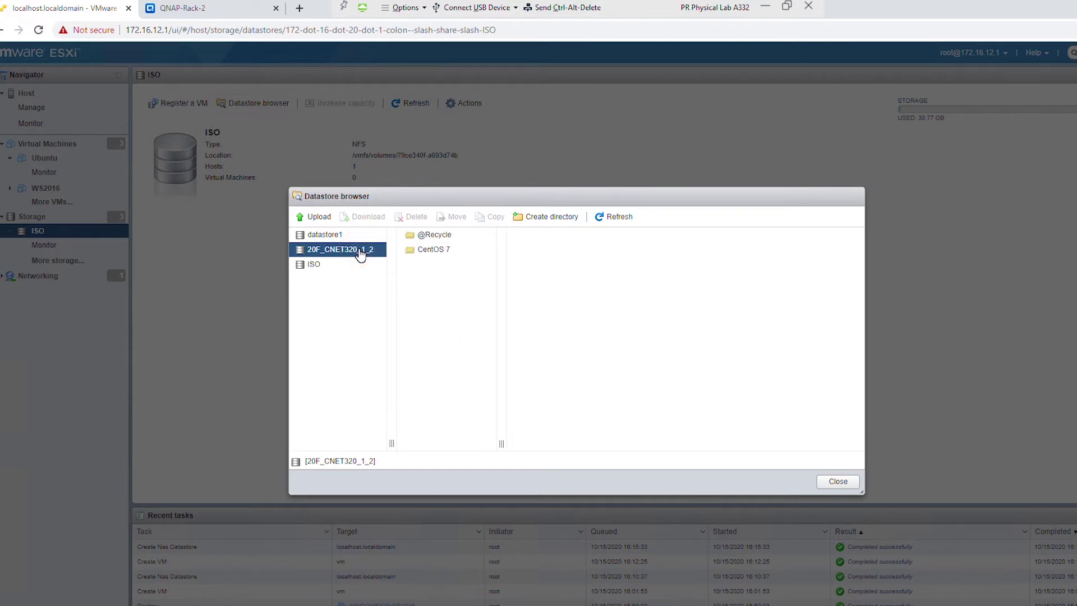
left_click(347, 234)
left_click(343, 265)
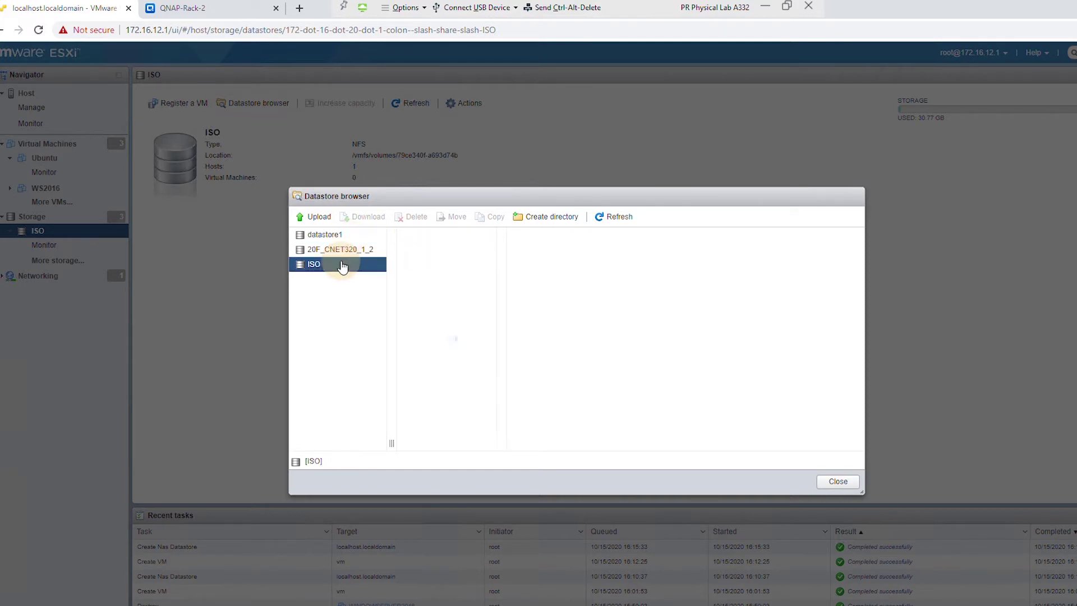
left_click(409, 253)
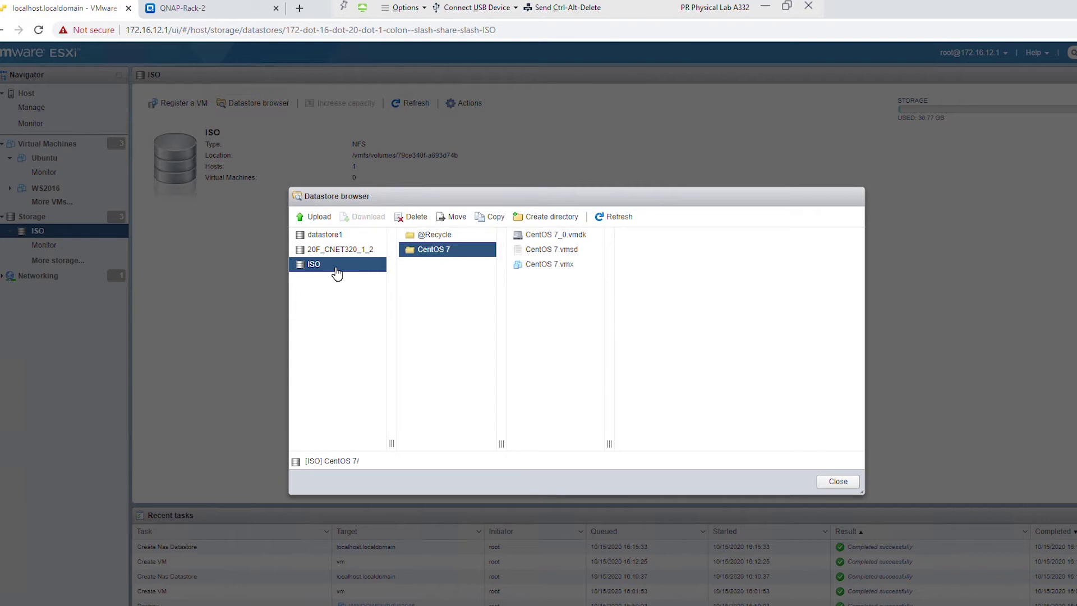
mouse_move(461, 252)
left_mouse_down()
mouse_move(564, 271)
mouse_move(543, 315)
mouse_move(423, 288)
mouse_move(498, 293)
mouse_move(548, 275)
mouse_move(417, 275)
mouse_move(447, 263)
left_mouse_up()
left_click(211, 6)
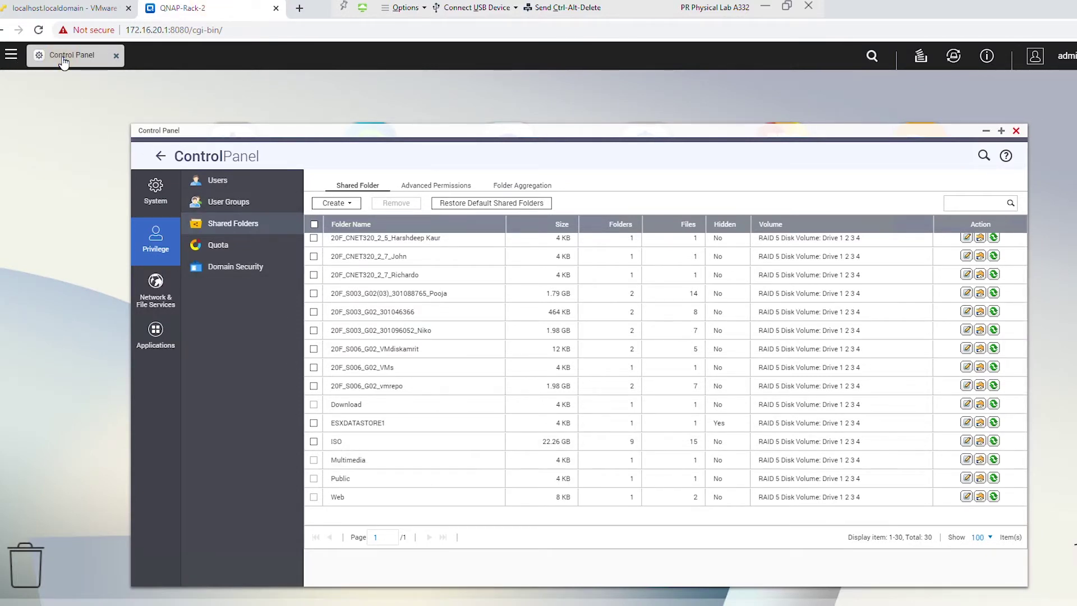
- Open the ISO folder in File Station and compare it with ESXi, noting ubuntu-18.04.3-desktop-amd64.iso
left_click(37, 58)
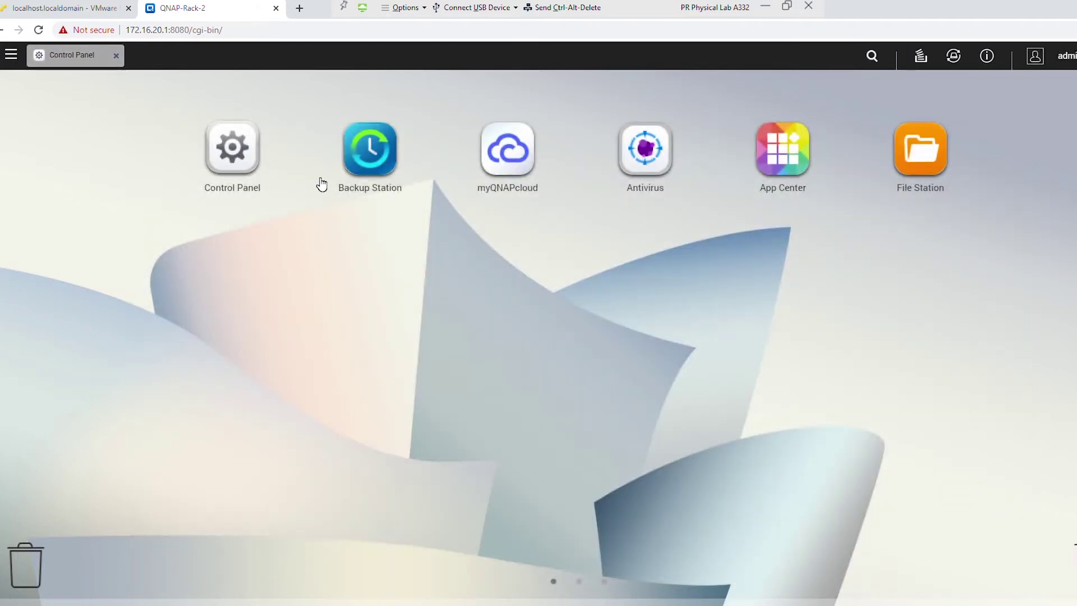
left_click(920, 149)
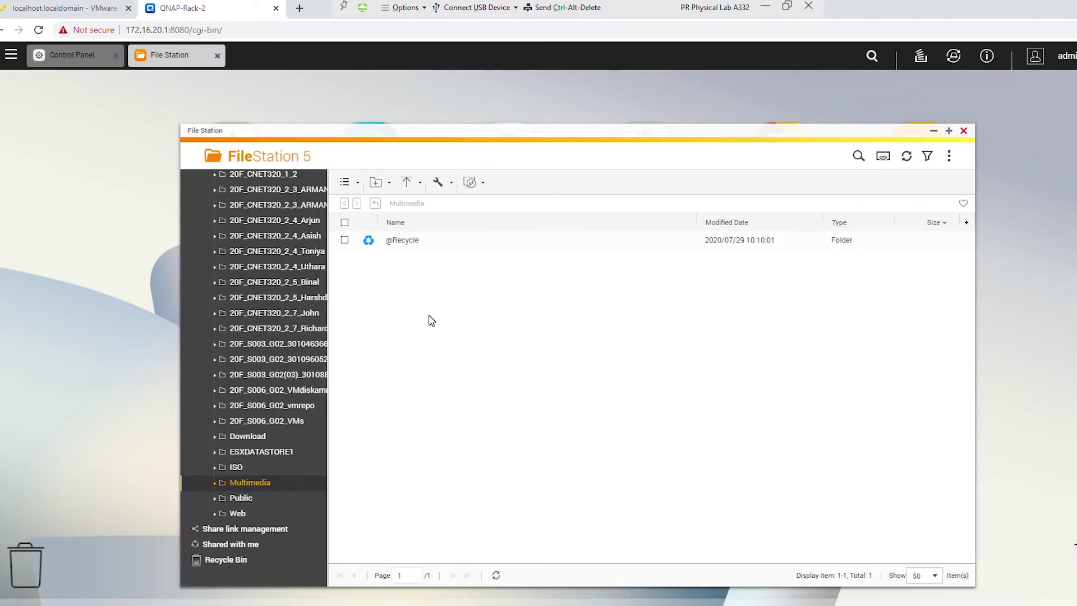
left_click(236, 469)
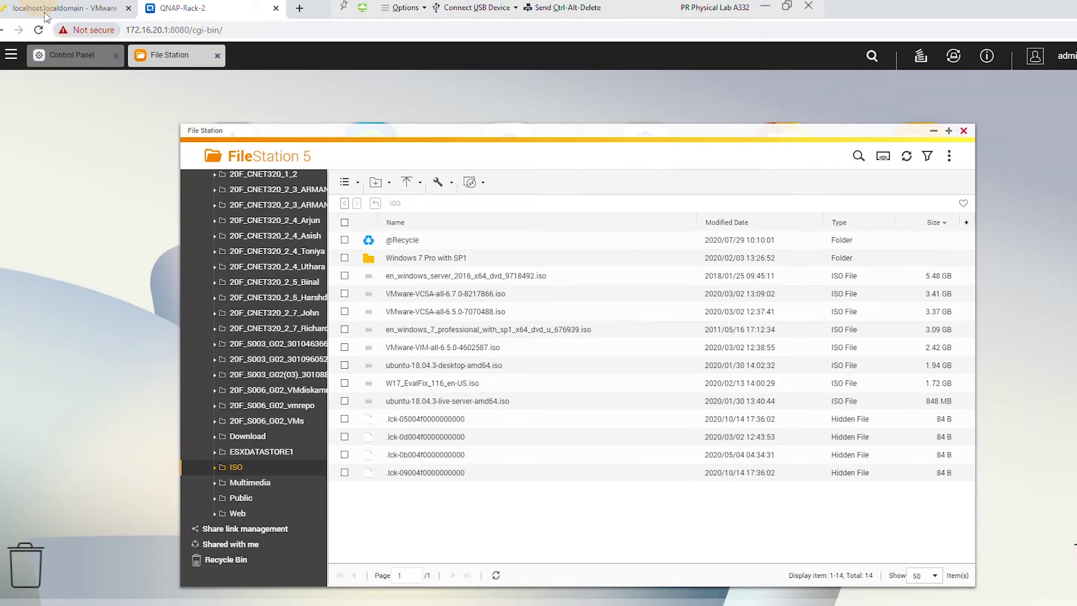
left_click(64, 8)
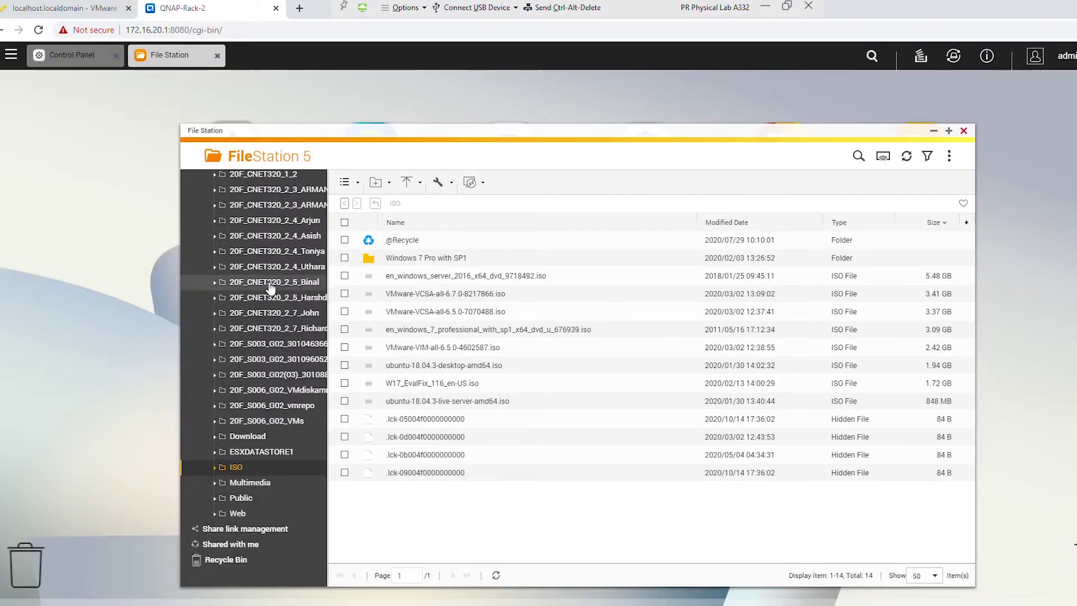
left_click(443, 365)
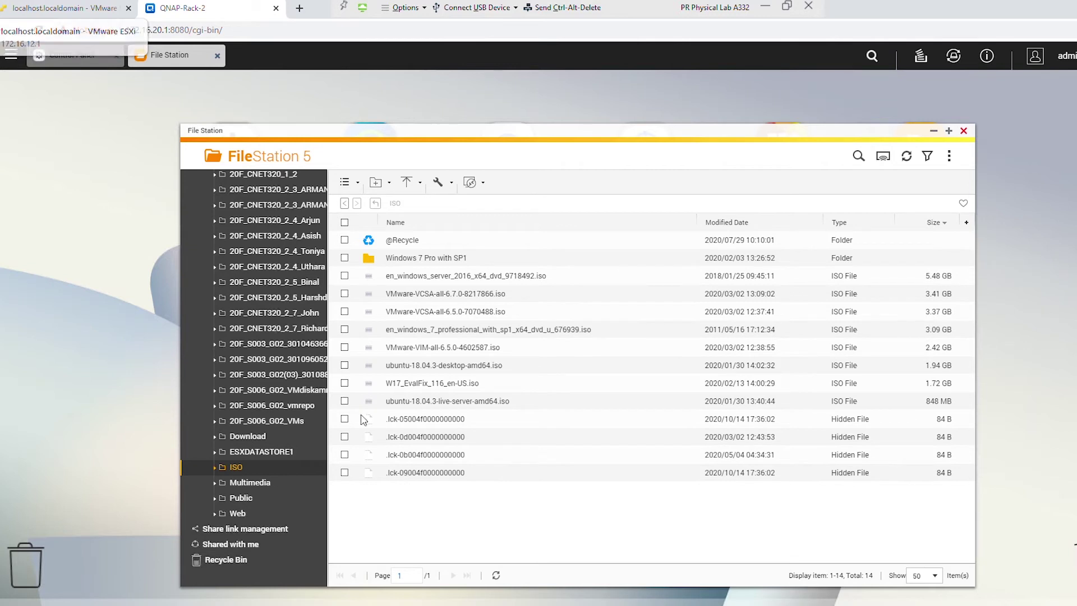
- Close the ESXi Datastore browser and go back to the QNAP Shared Folders list
left_click(76, 6)
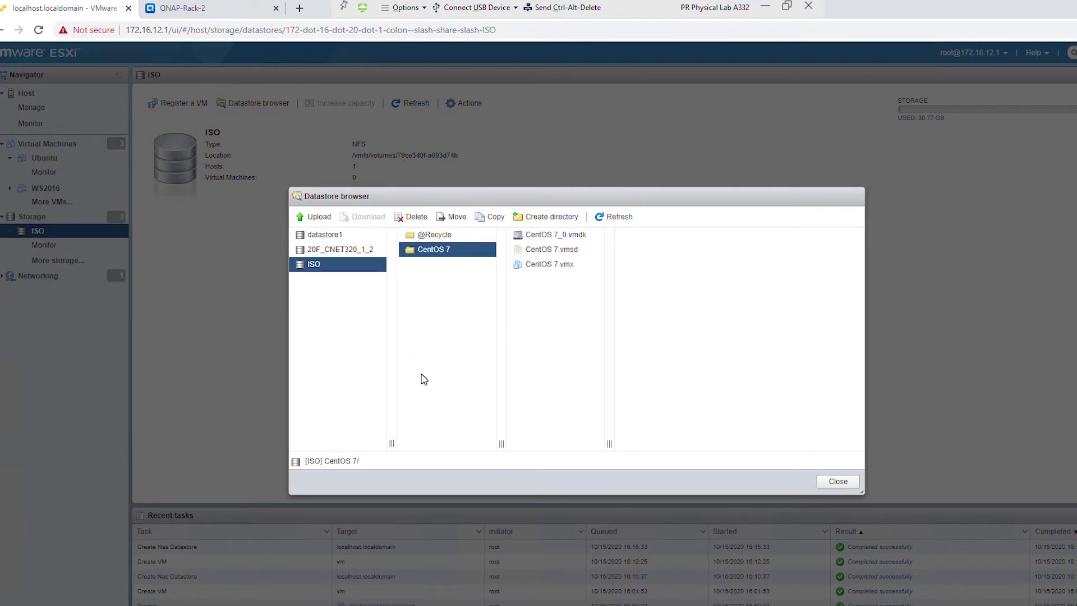
left_click(838, 482)
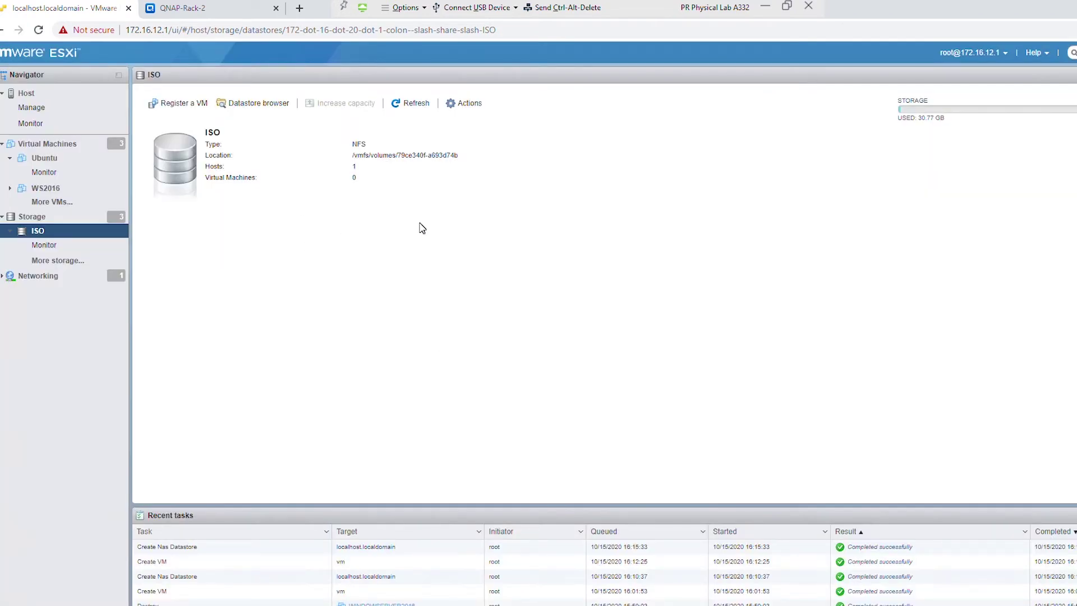
left_click(216, 8)
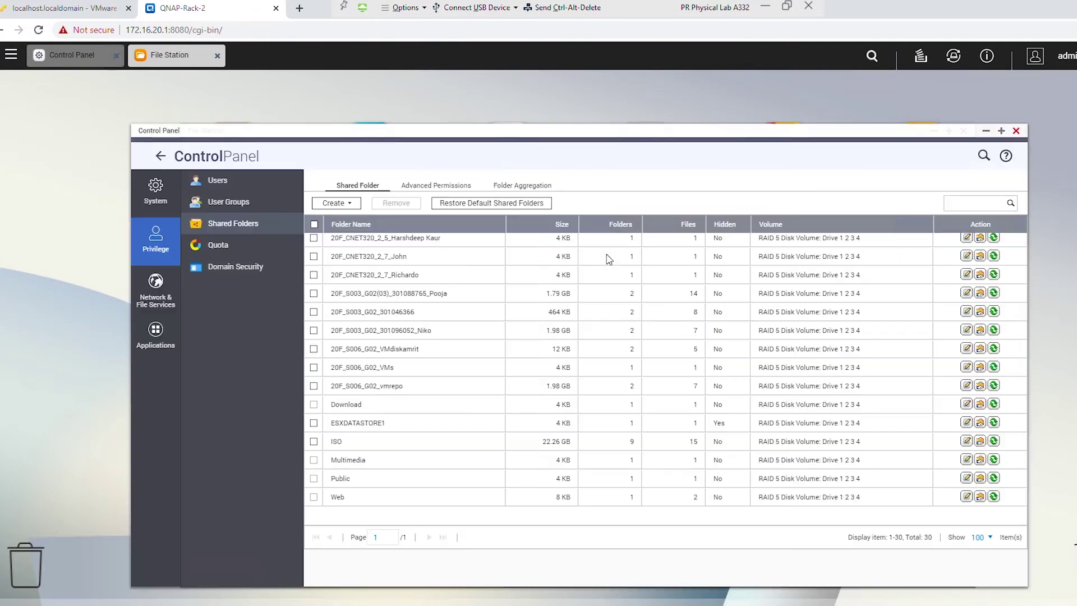
- Remove the ISO shared folder, leaving 'Also delete the data' unchecked
left_click(314, 441)
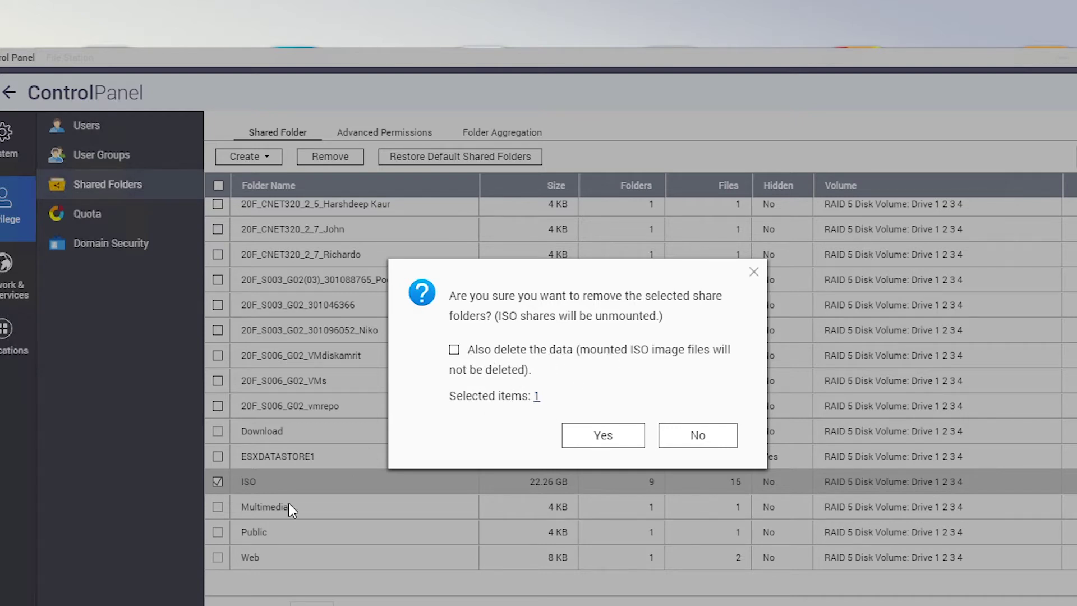
left_click(599, 436)
left_click(582, 418)
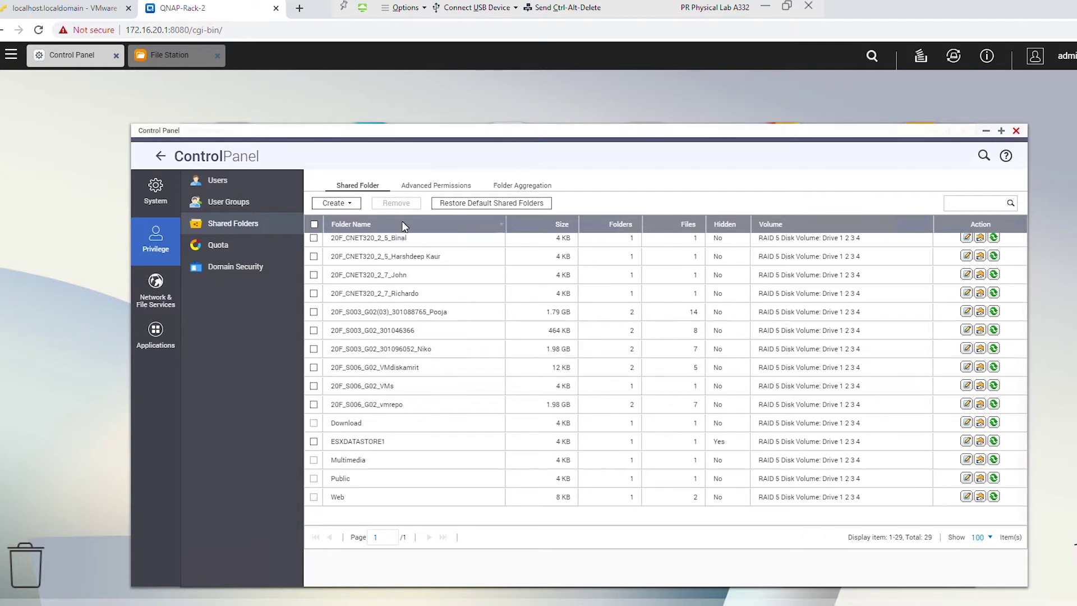
- Create a new shared folder named ISO via Create > Shared Folder
left_click(349, 207)
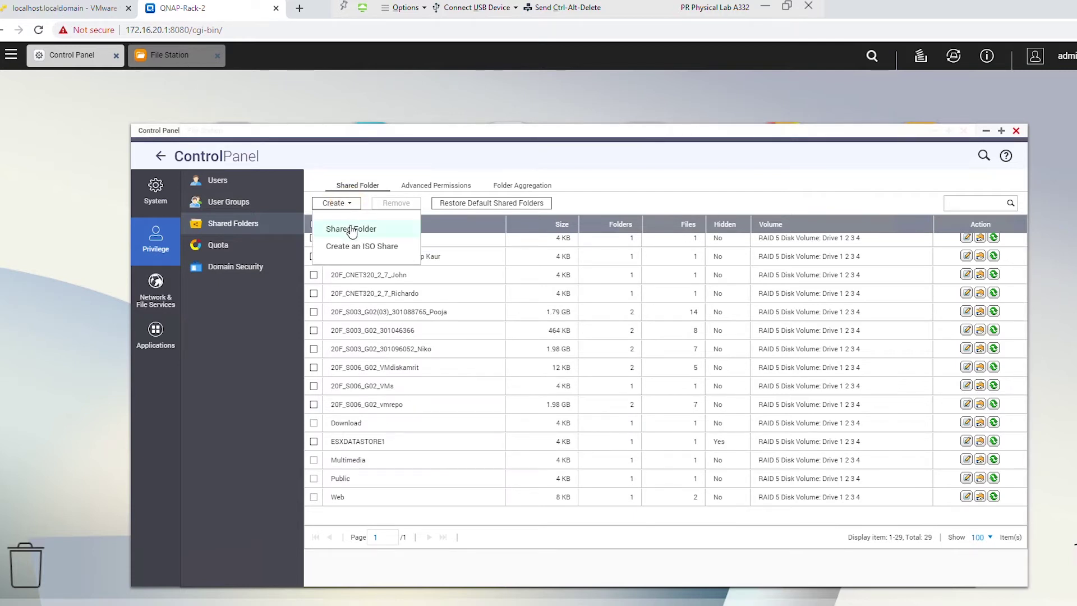
left_click(352, 230)
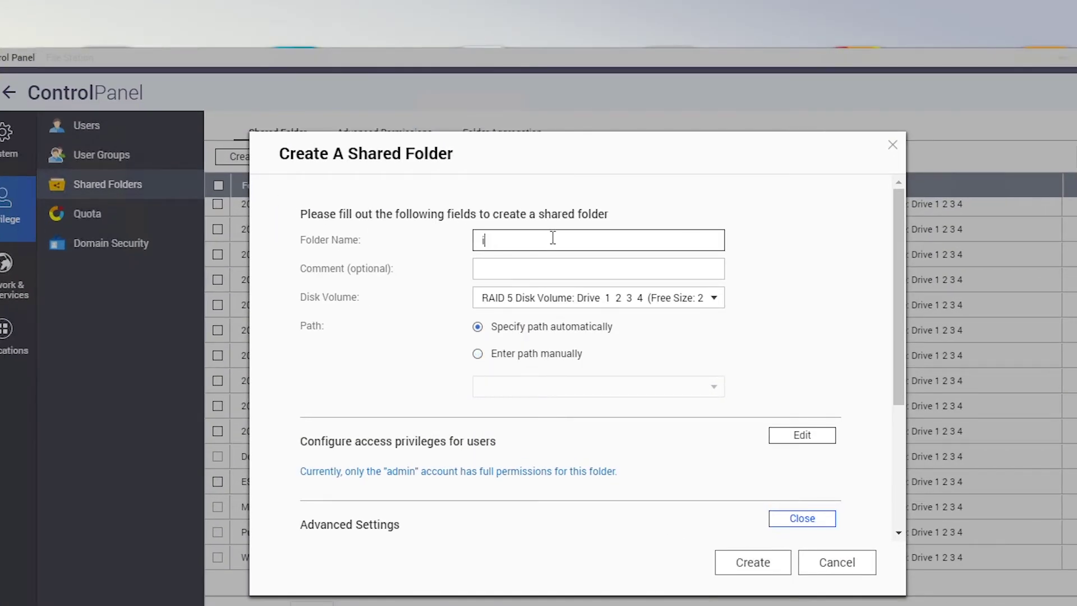
type("ISO")
left_click(753, 563)
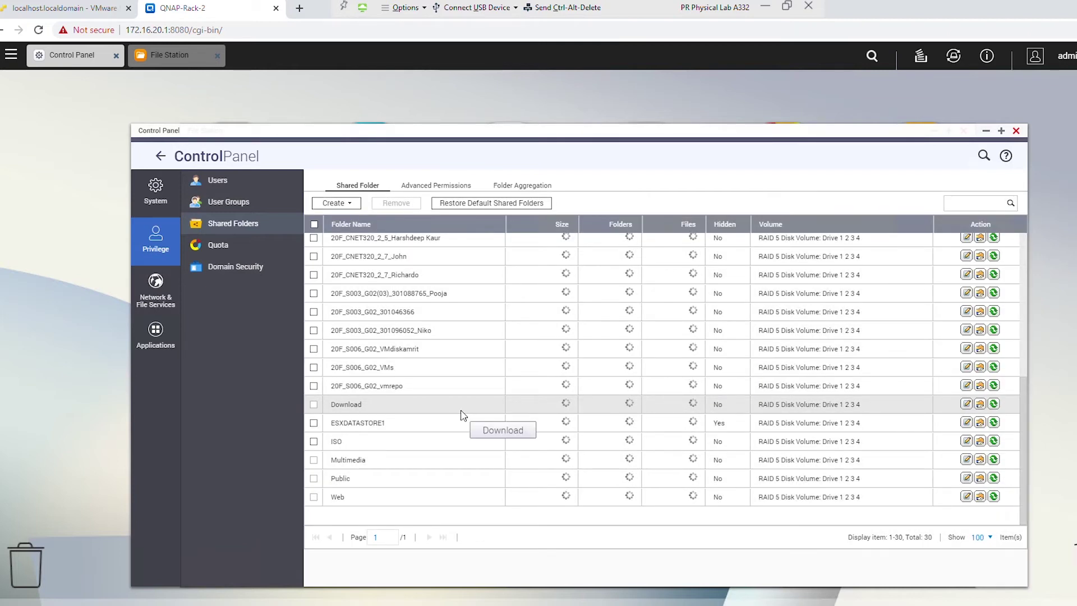
left_click(369, 446)
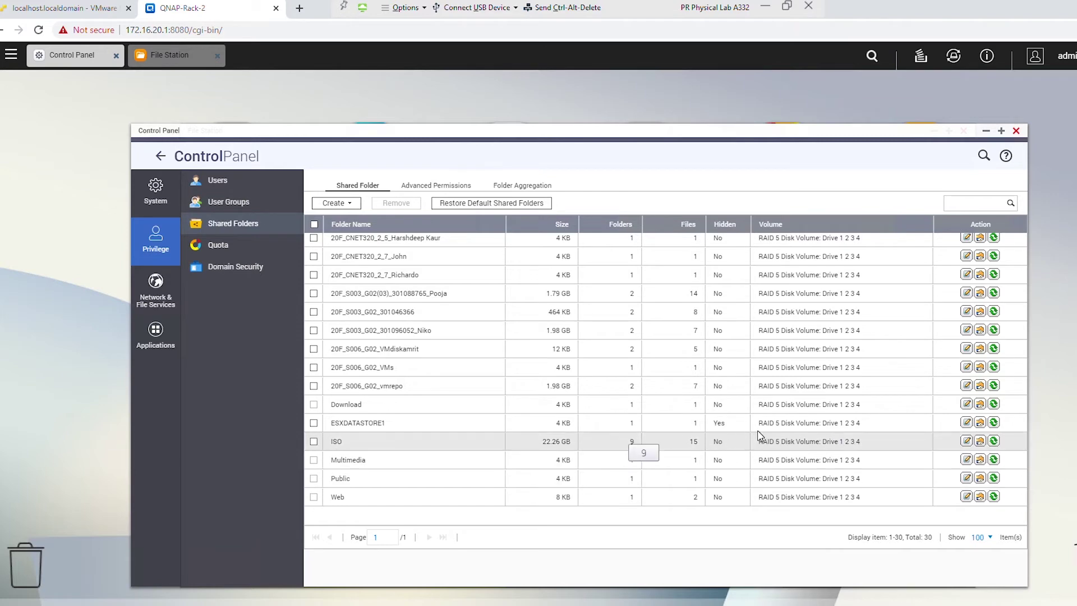
- Apply NFS host access with No limit and NO_ROOT_SQUASH to the ISO share
left_click(980, 441)
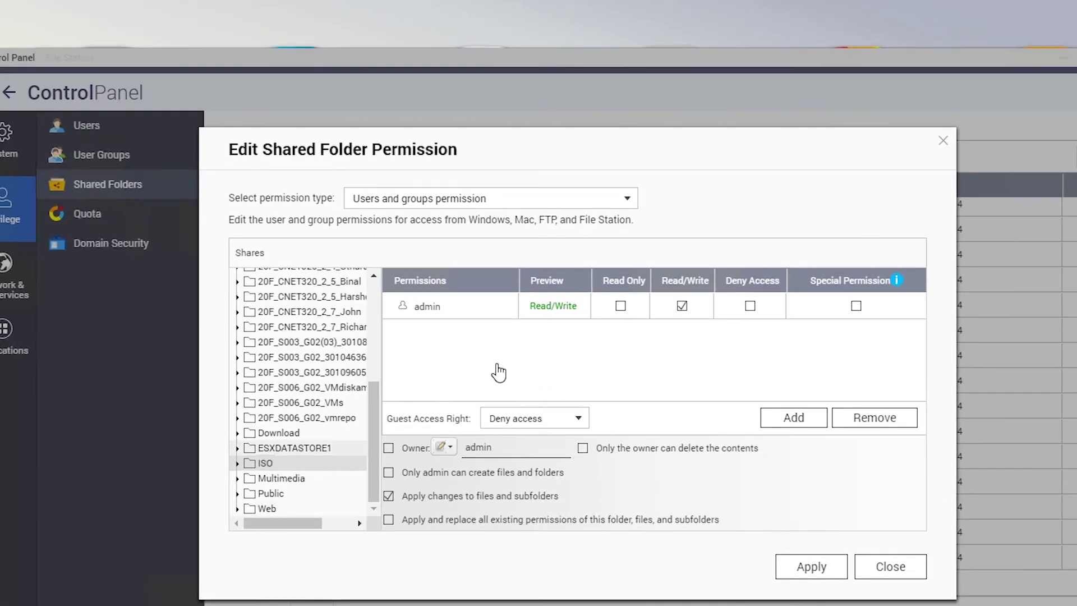
left_click(539, 201)
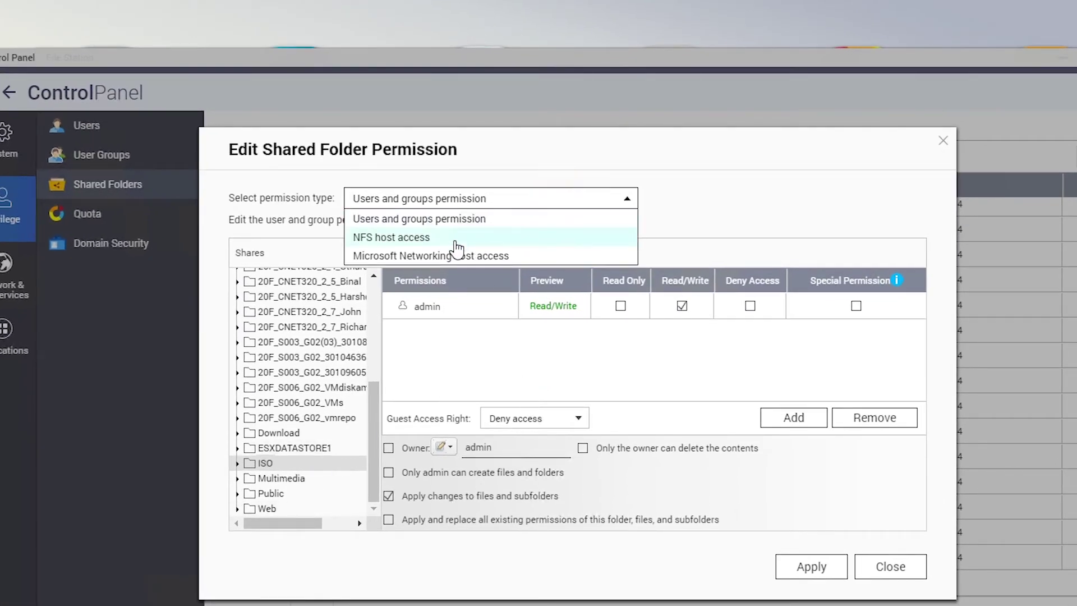
left_click(436, 236)
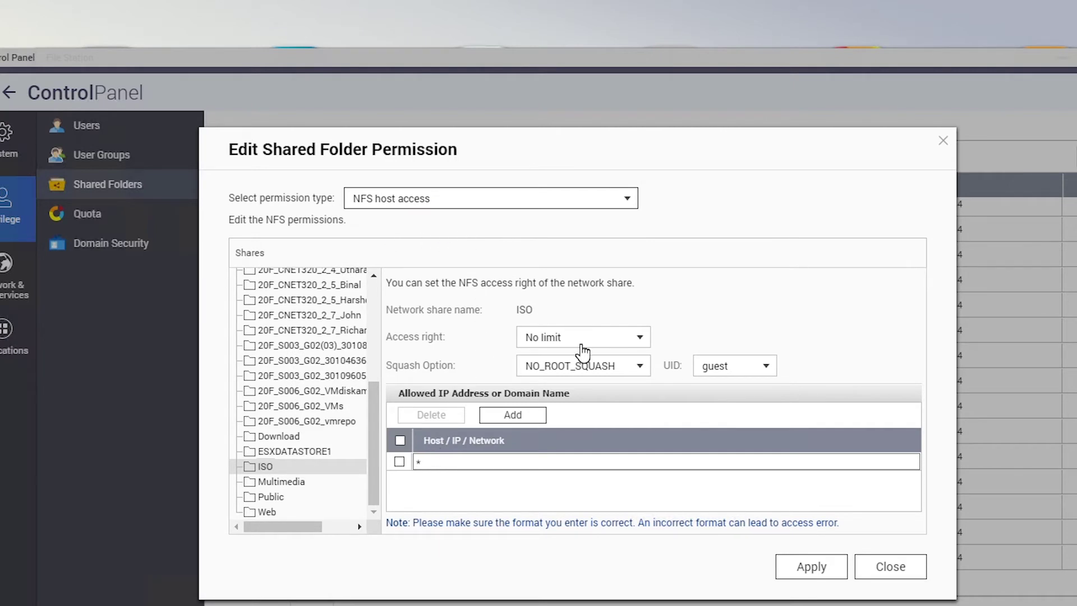
left_click(818, 571)
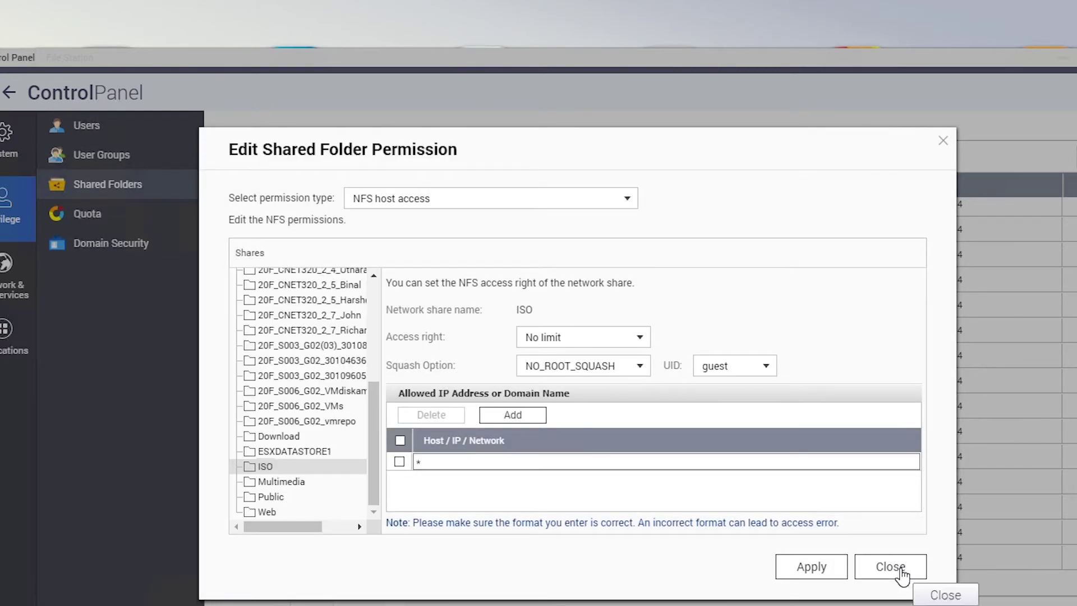
left_click(900, 569)
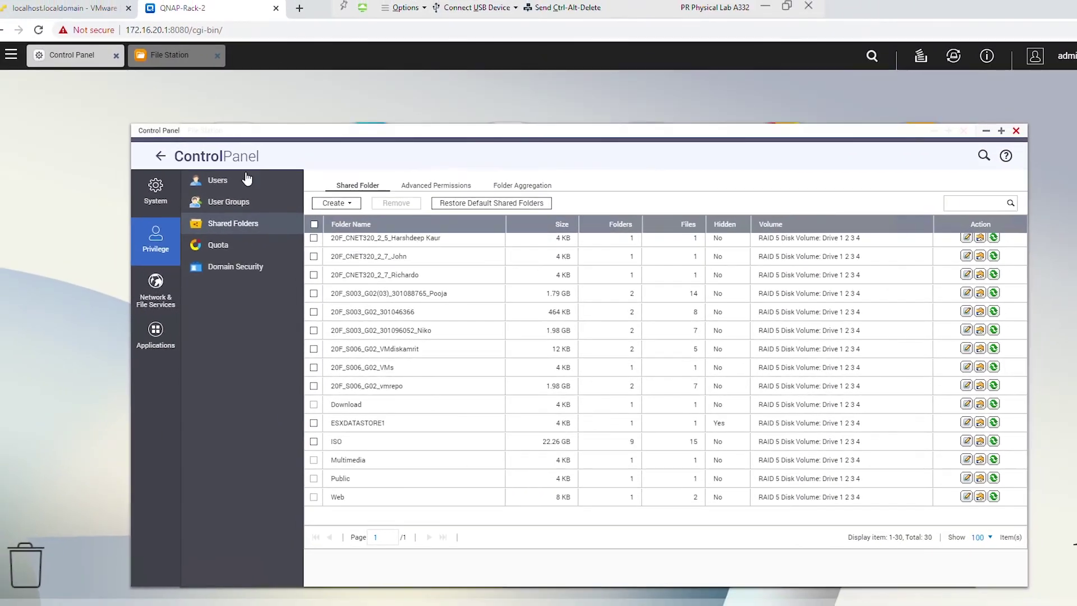
left_click(66, 5)
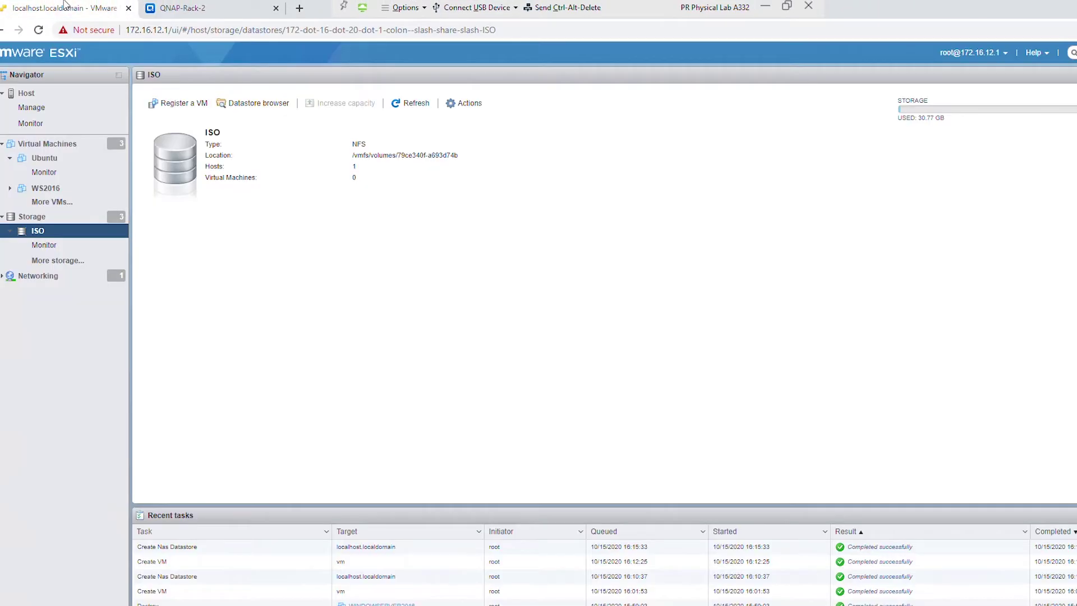
left_click(72, 217)
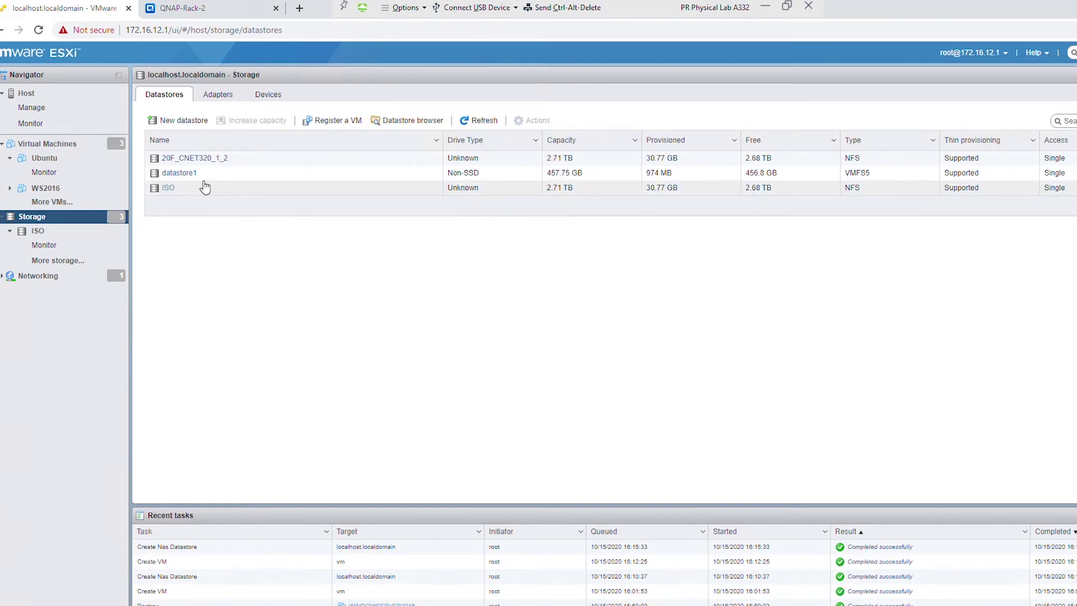
left_click(168, 190)
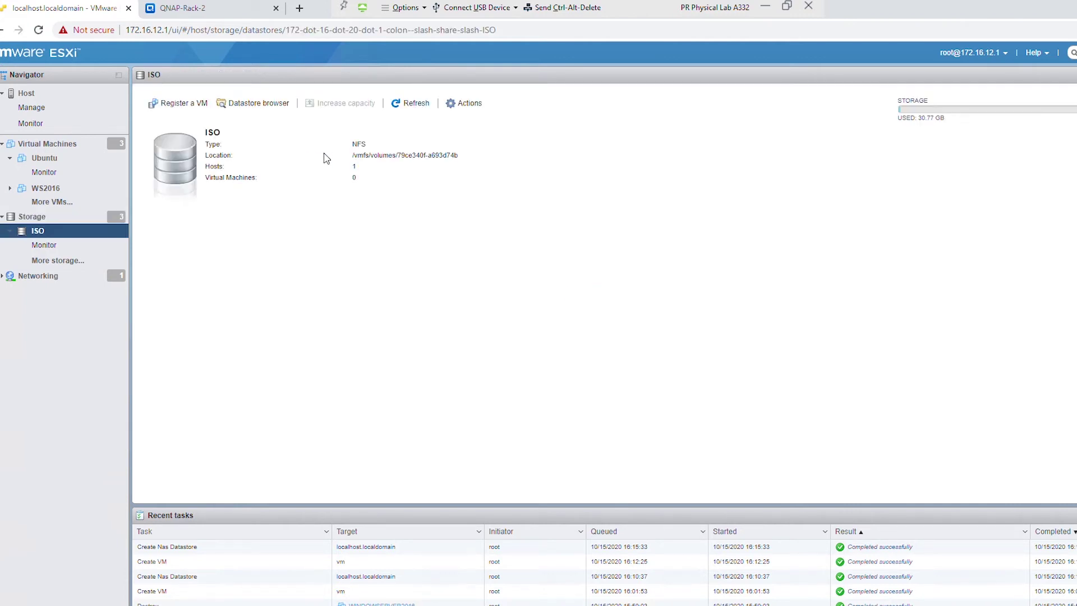
left_click(272, 106)
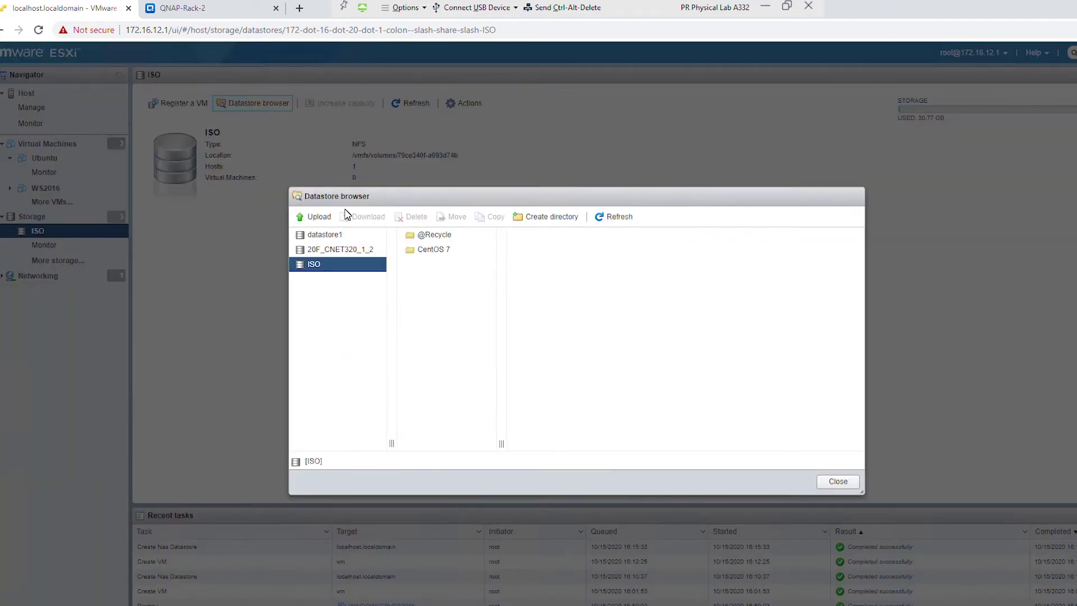
left_click(330, 264)
- Delete the ISO datastore, leaving 20F_CNET320_1_2 and datastore1 in storage
left_click(835, 481)
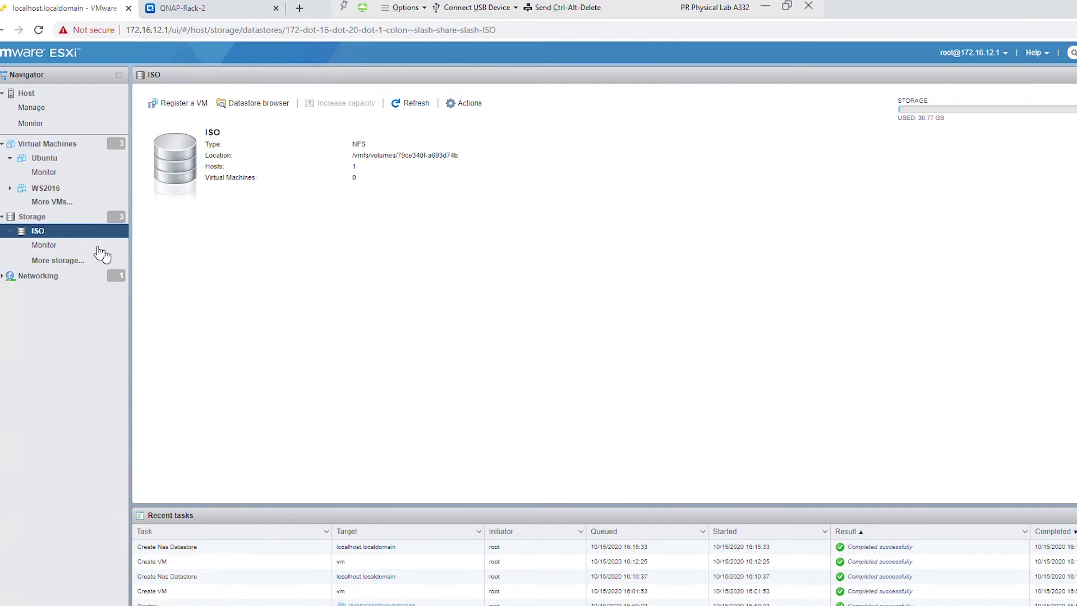
left_click(62, 220)
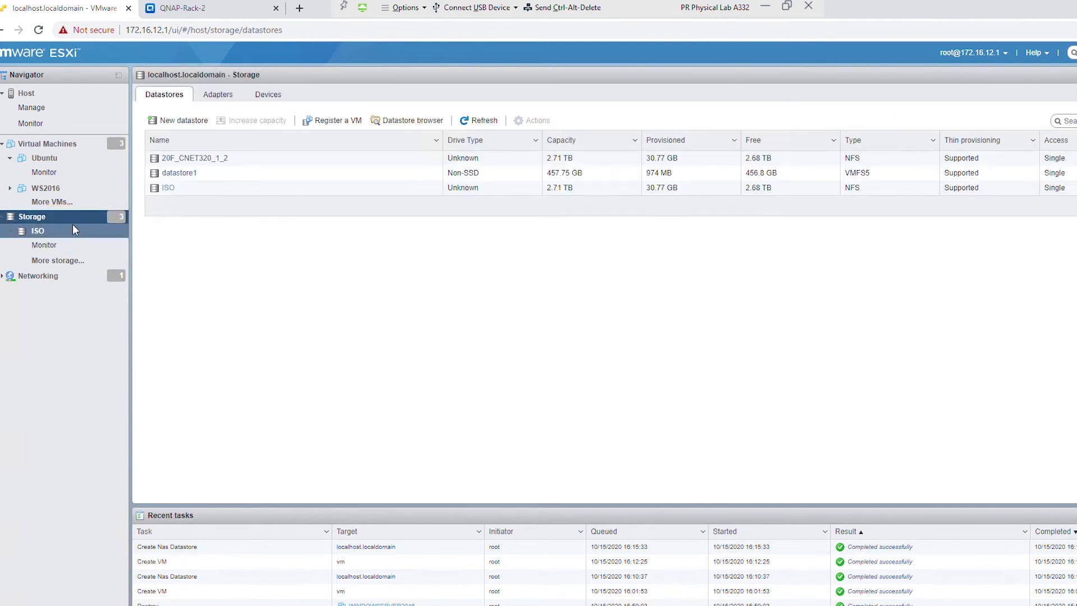
left_click(167, 188)
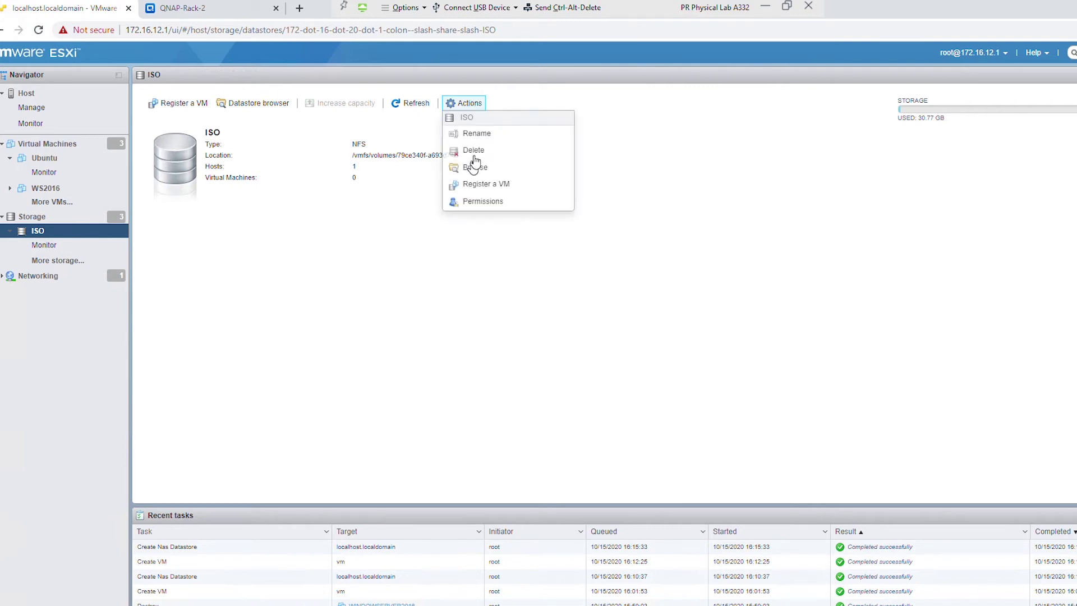
left_click(505, 151)
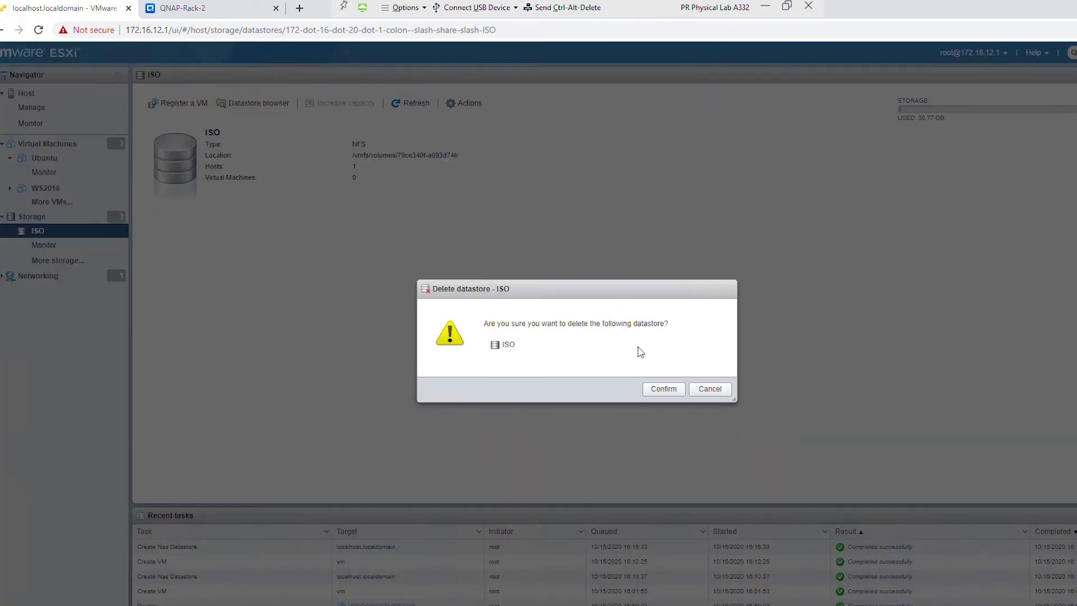
left_click(665, 391)
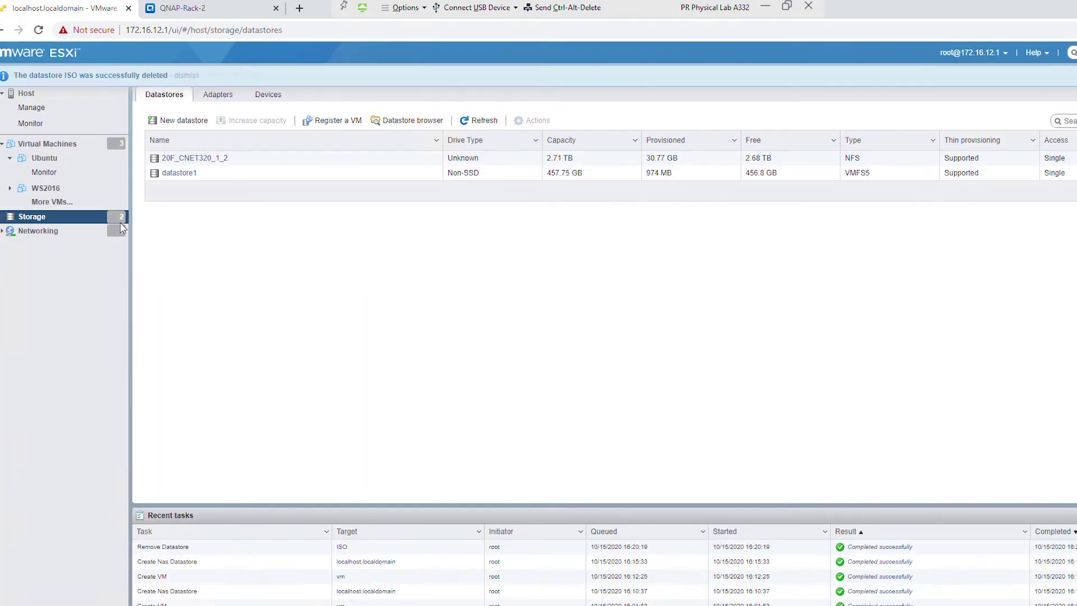
- Mount NFS share /share/ISO from 172.16.20.1 as datastore 'ISO' and browse its files
left_click(171, 122)
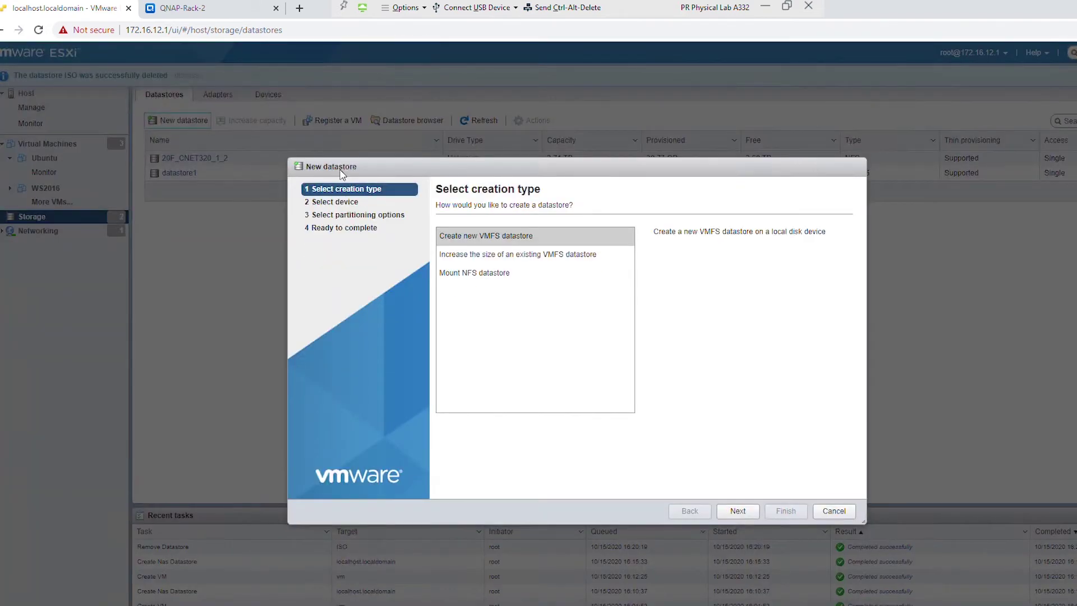
left_click(466, 272)
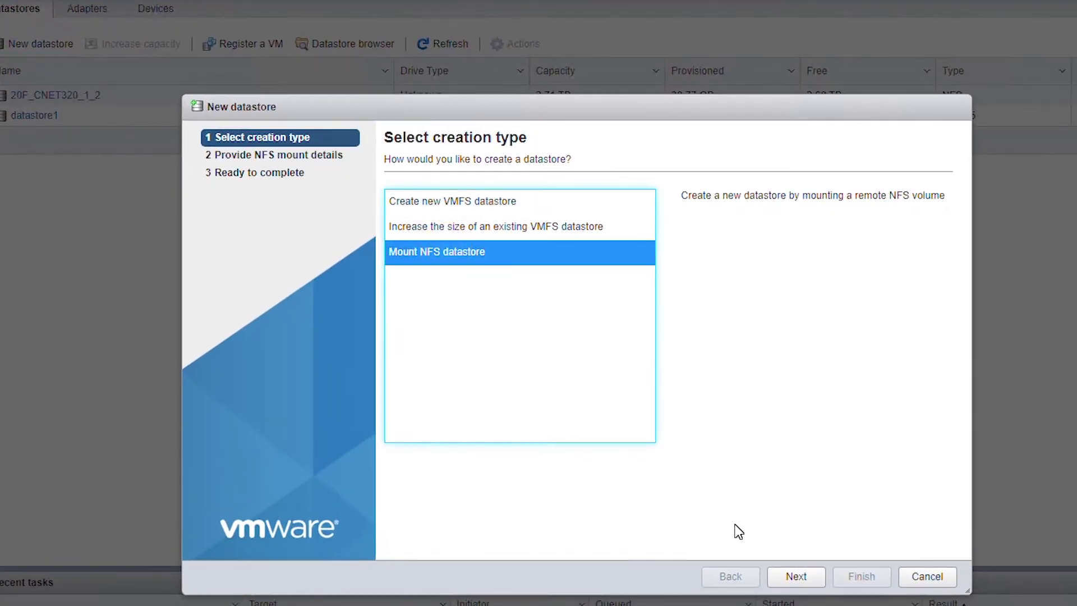
left_click(796, 572)
left_click(709, 204)
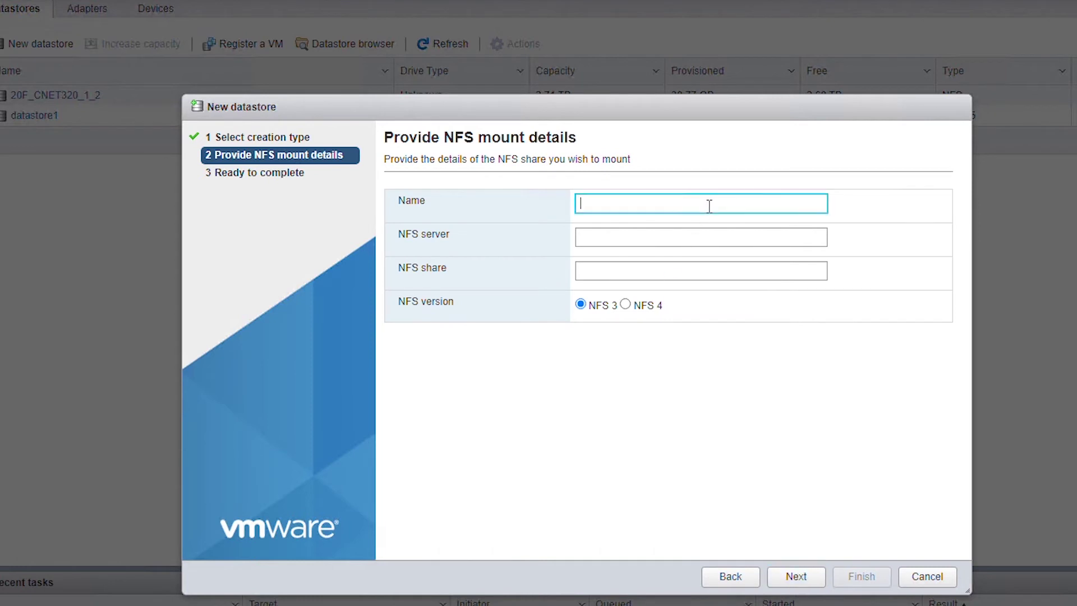
type("ISO")
left_click(635, 237)
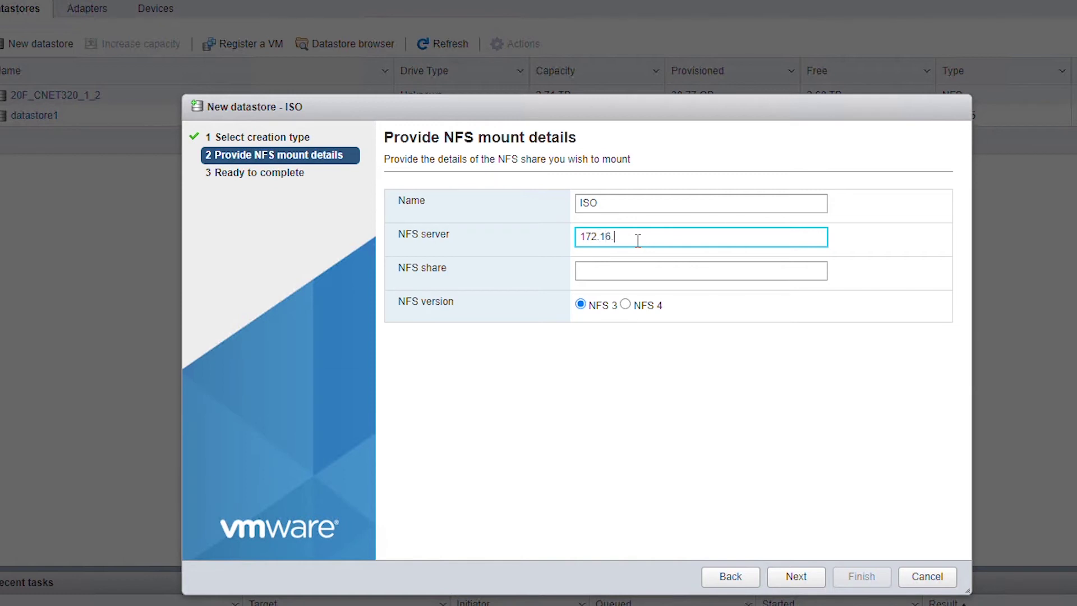
left_click(660, 267)
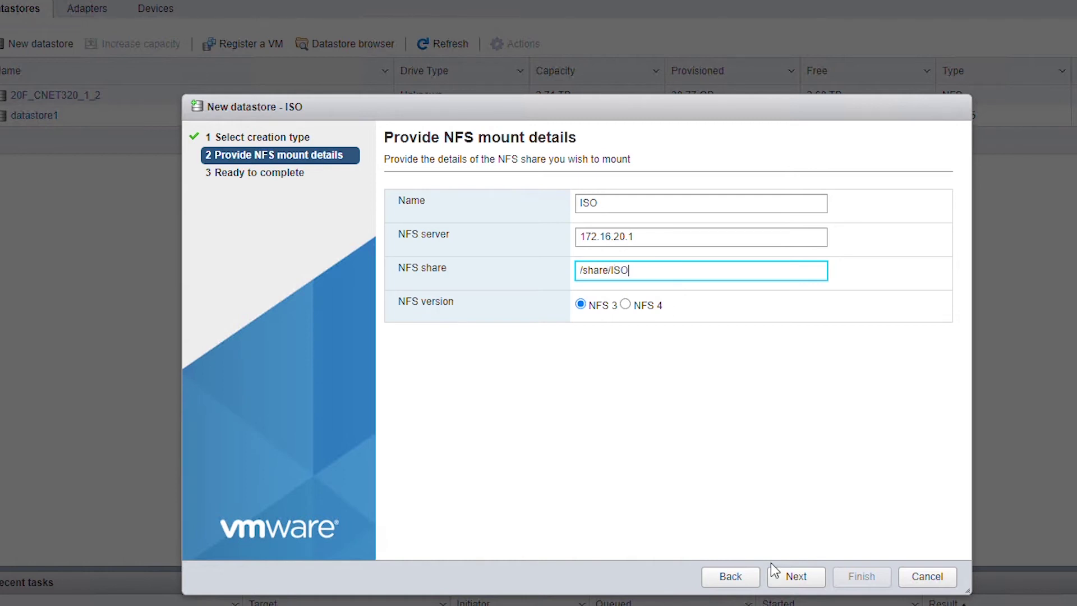
left_click(794, 576)
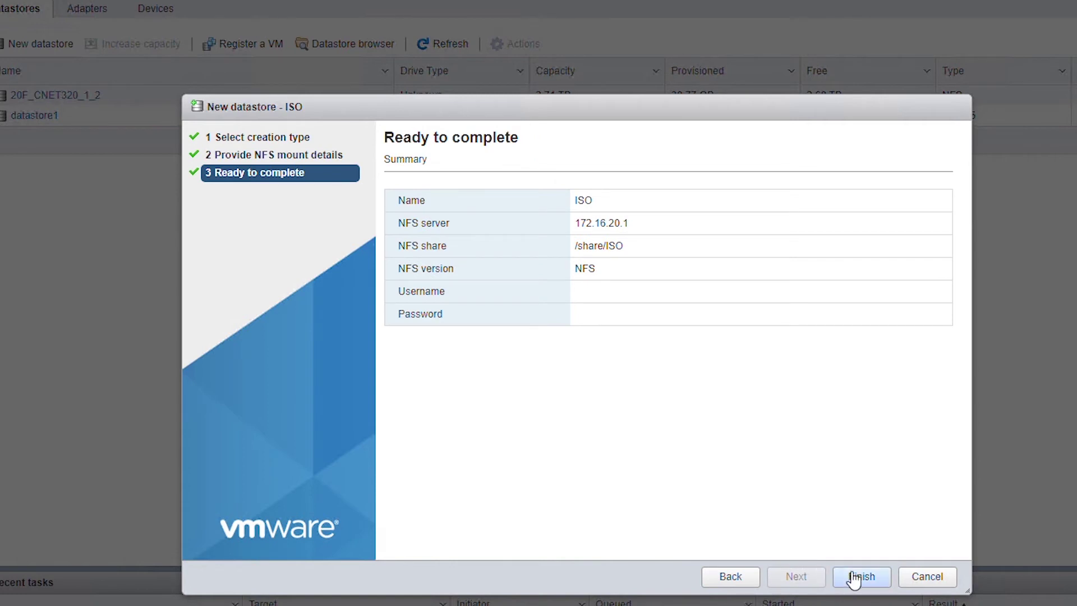
left_click(863, 576)
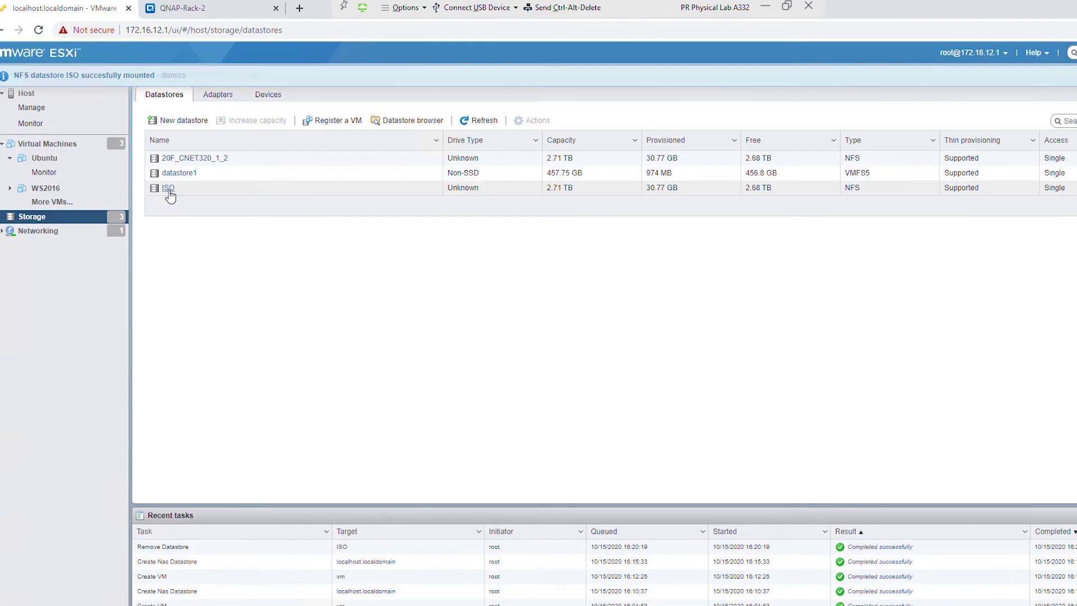
left_click(19, 135)
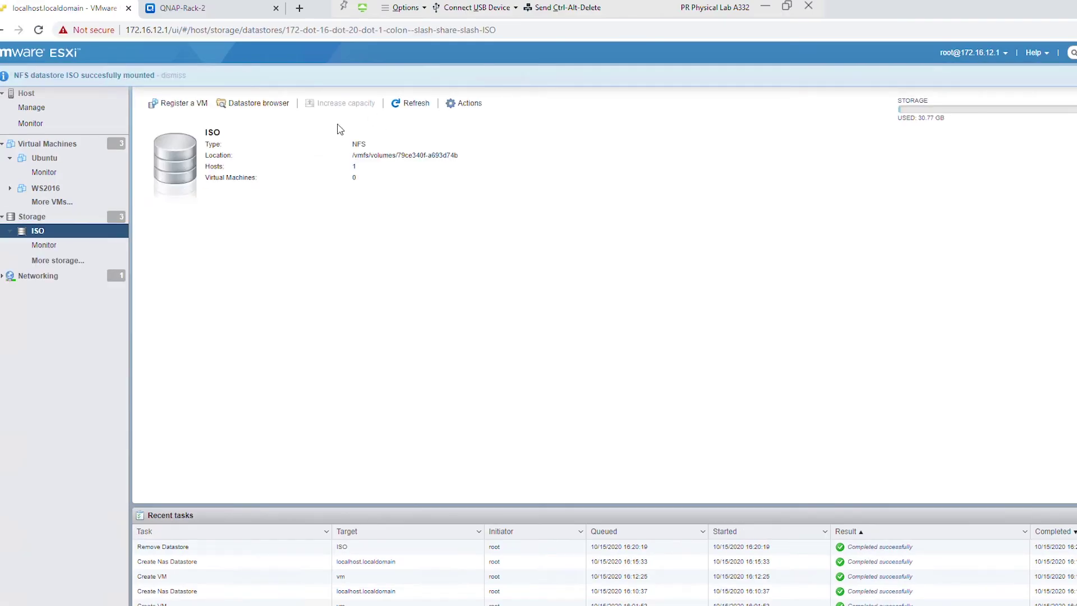
left_click(250, 105)
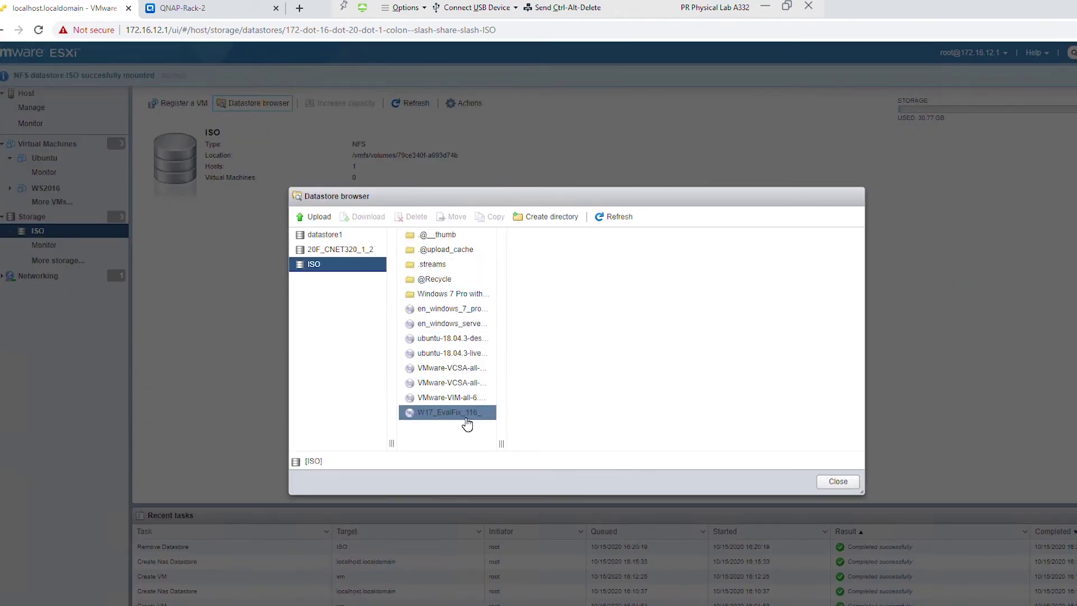
- Confirm the ubuntu-18.04.3 and VCSA images are on ISO, then list CentOS 7, Ubuntu and WS2016 VMs
left_click_drag(501, 443, 593, 429)
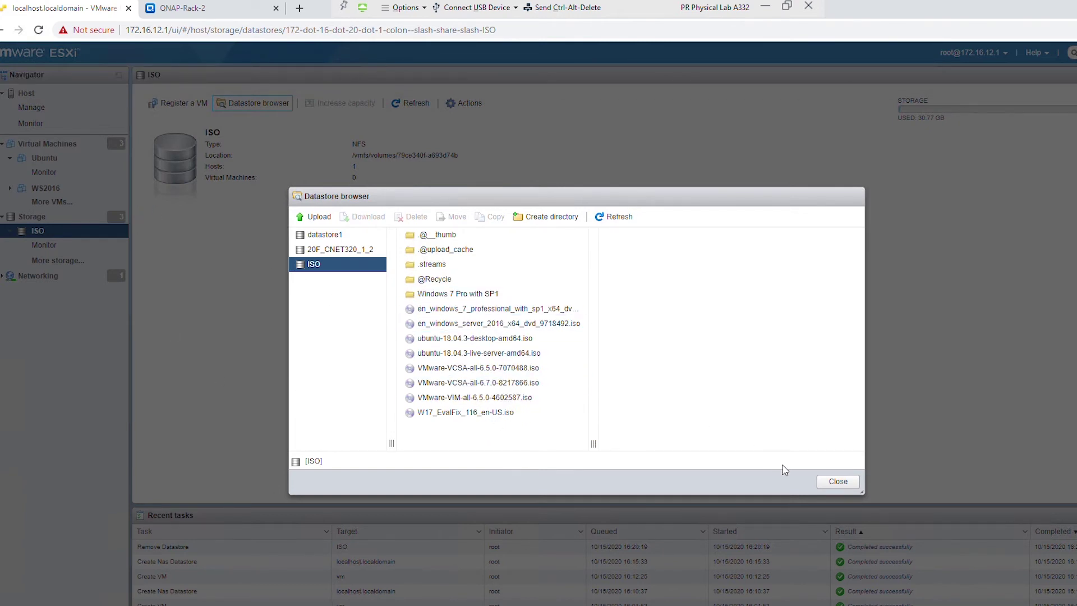
left_click(838, 481)
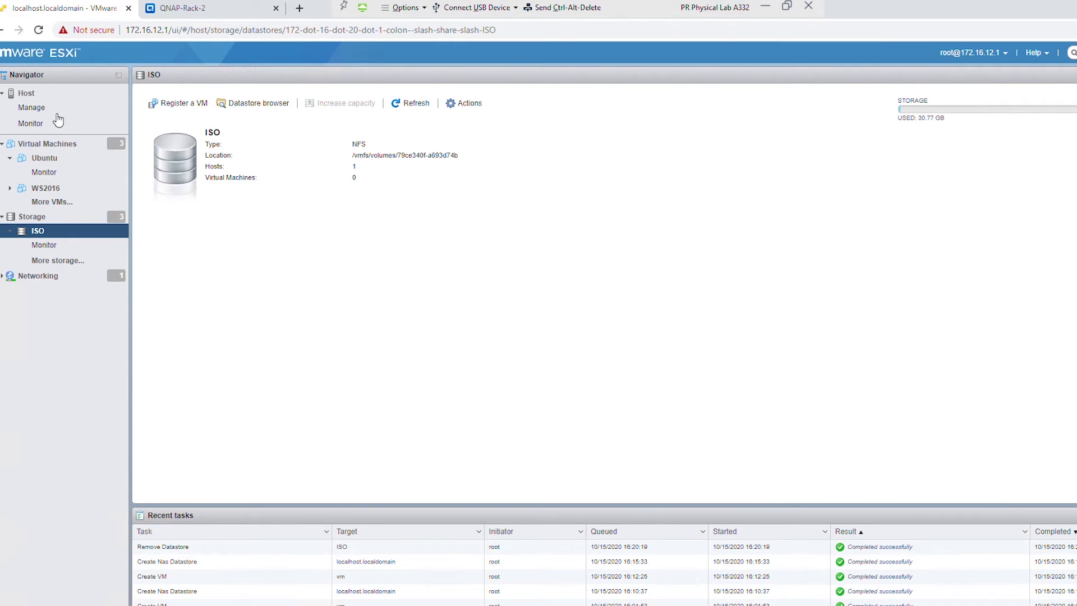
left_click(62, 144)
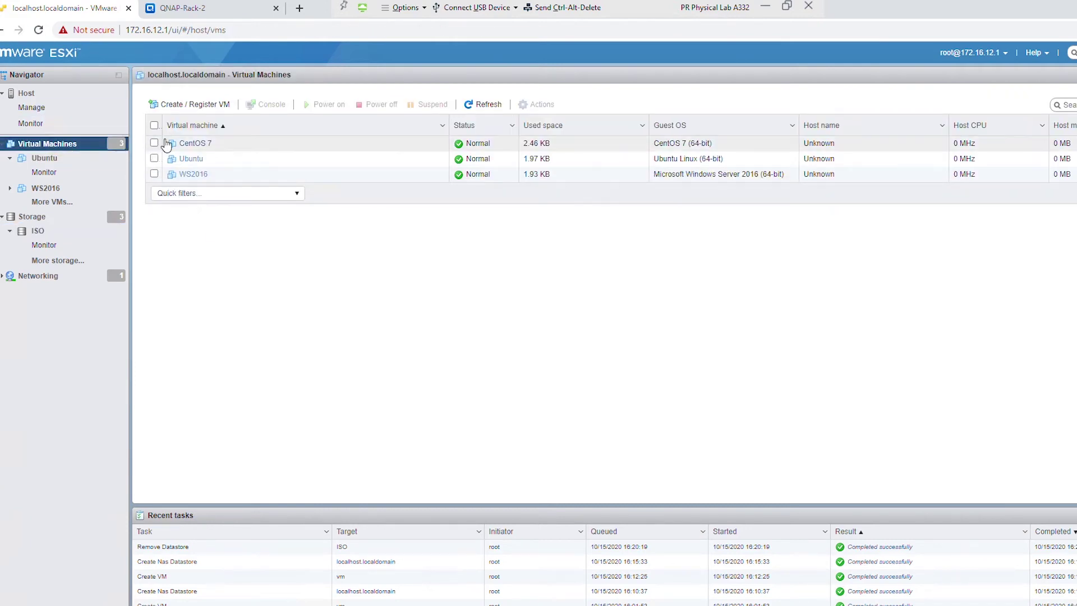
- Enable Connect at power on for the Ubuntu VM's CD/DVD Drive 1
left_click(191, 161)
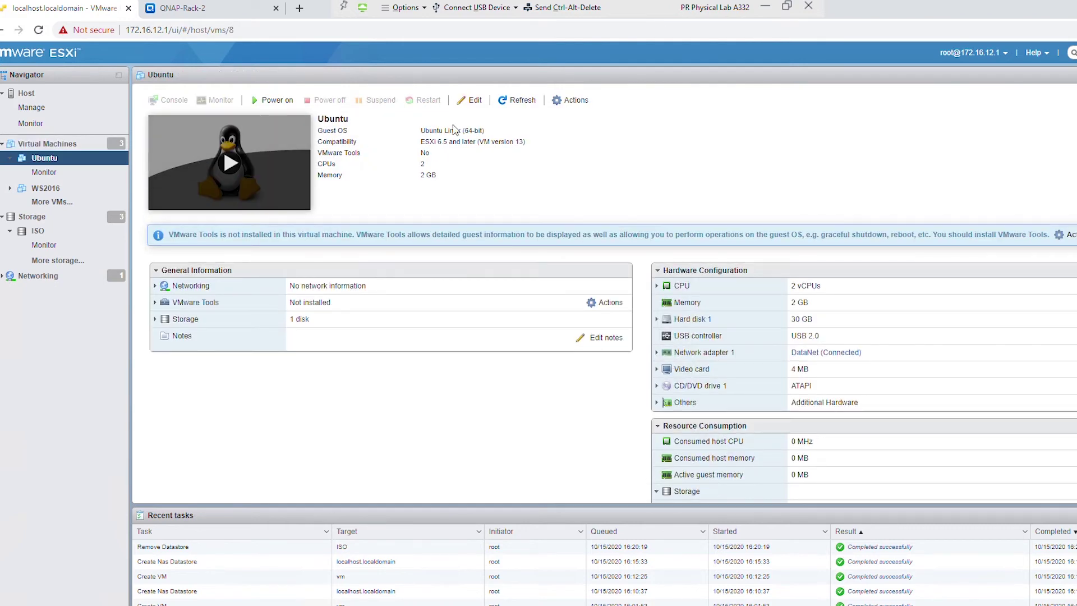
left_click(475, 100)
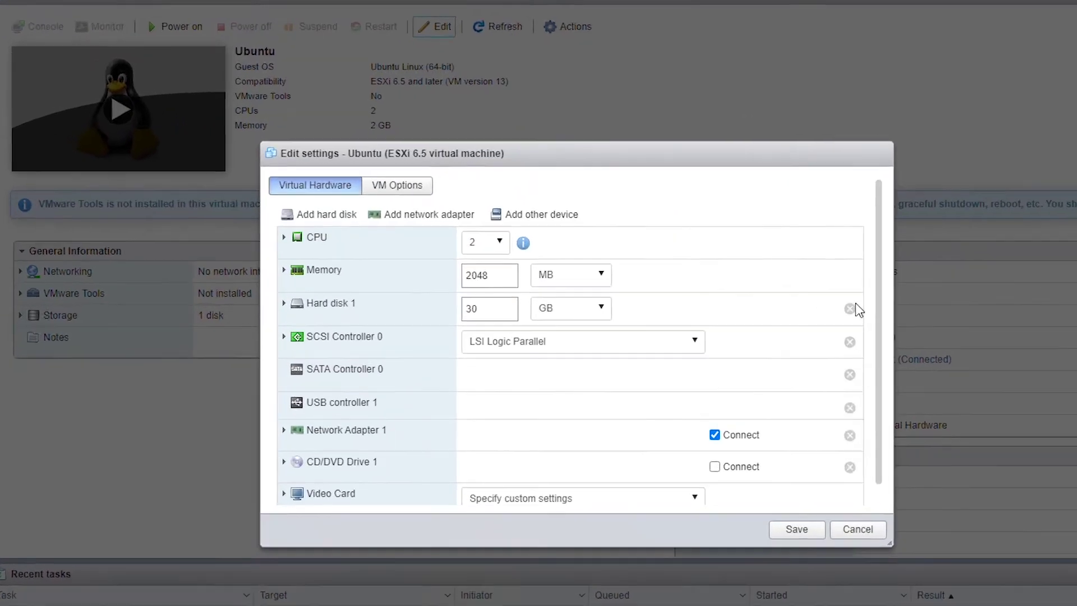
left_click_drag(876, 293, 889, 332)
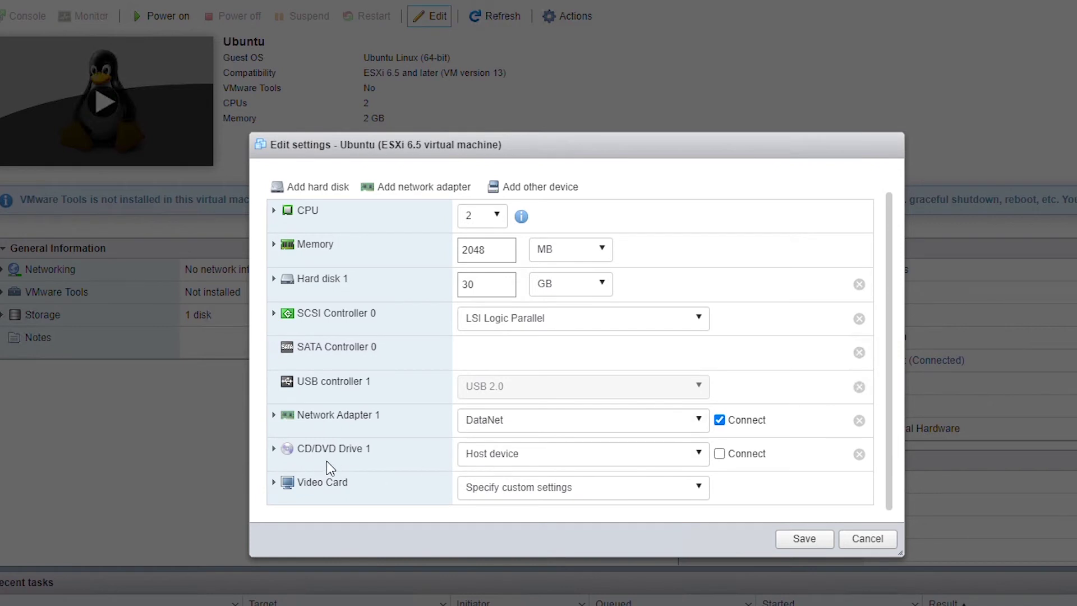
left_click(273, 449)
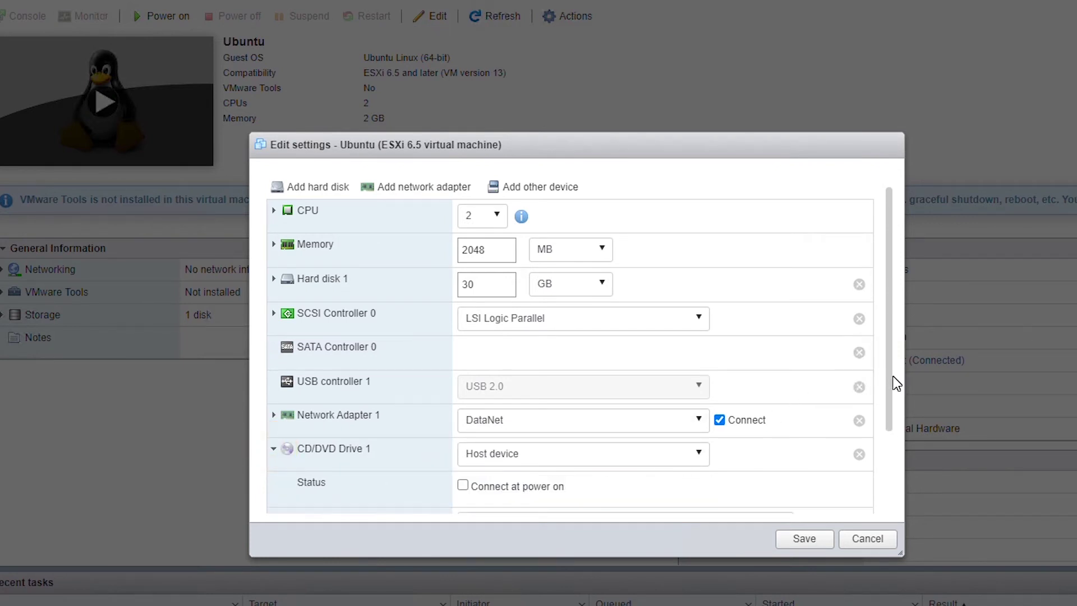
scroll(897, 417, "down", 2)
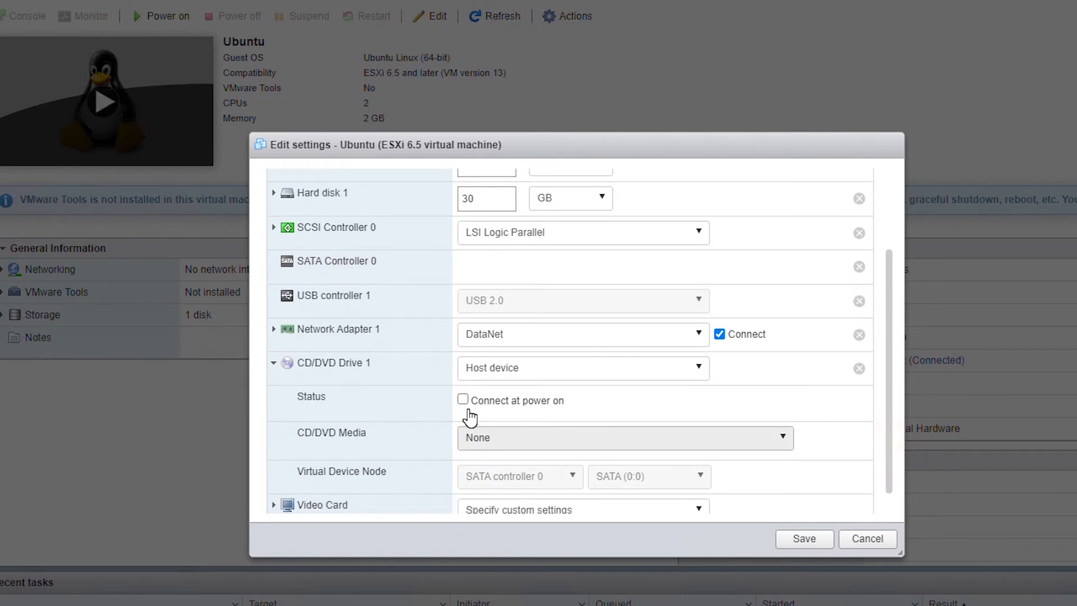
left_click(463, 401)
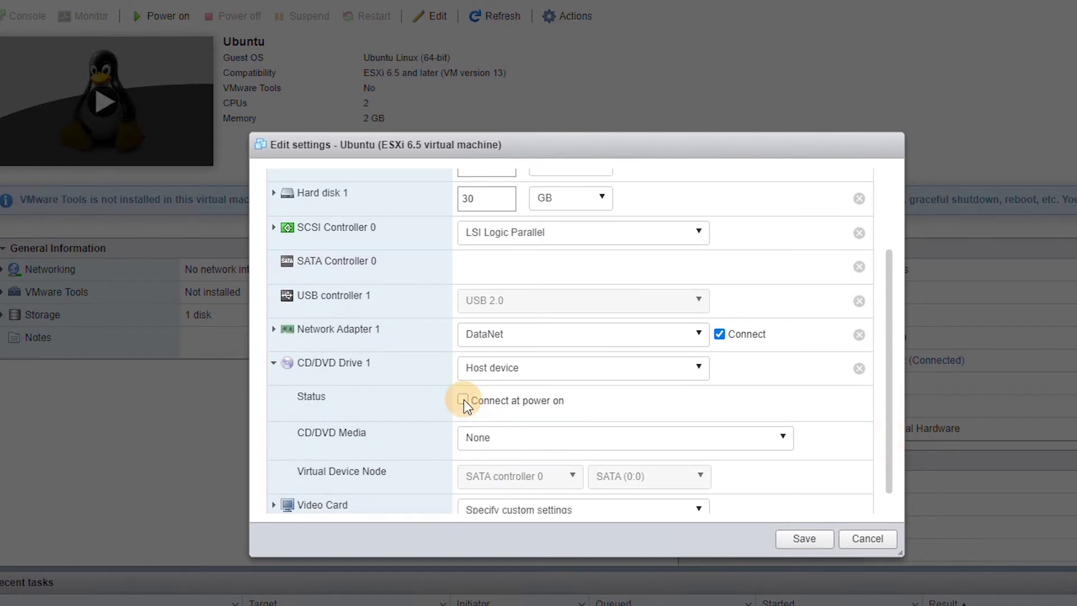
left_click(574, 368)
left_click(573, 396)
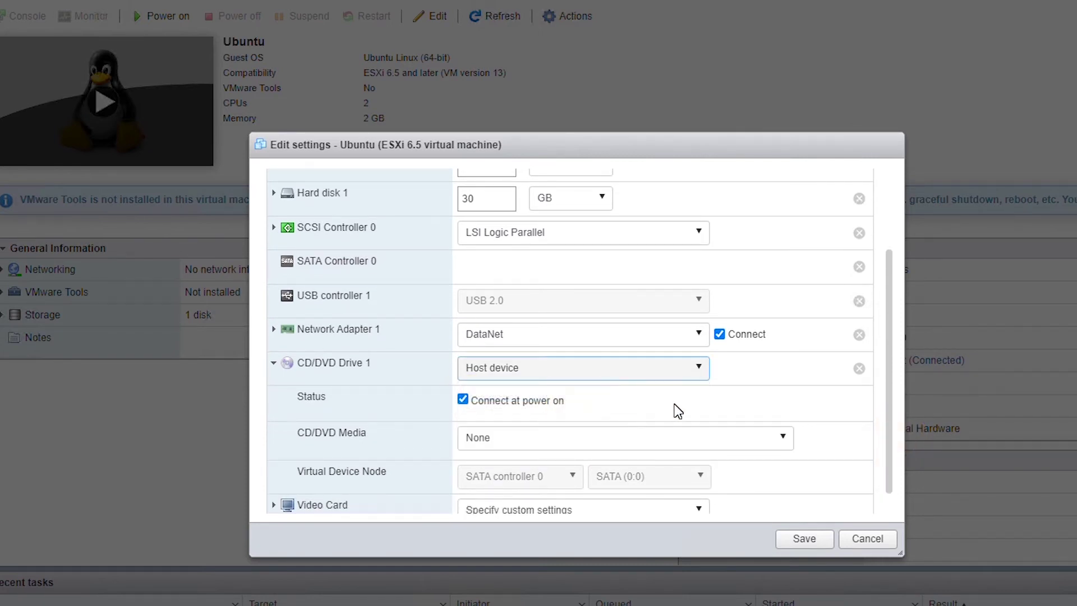
left_click(768, 391)
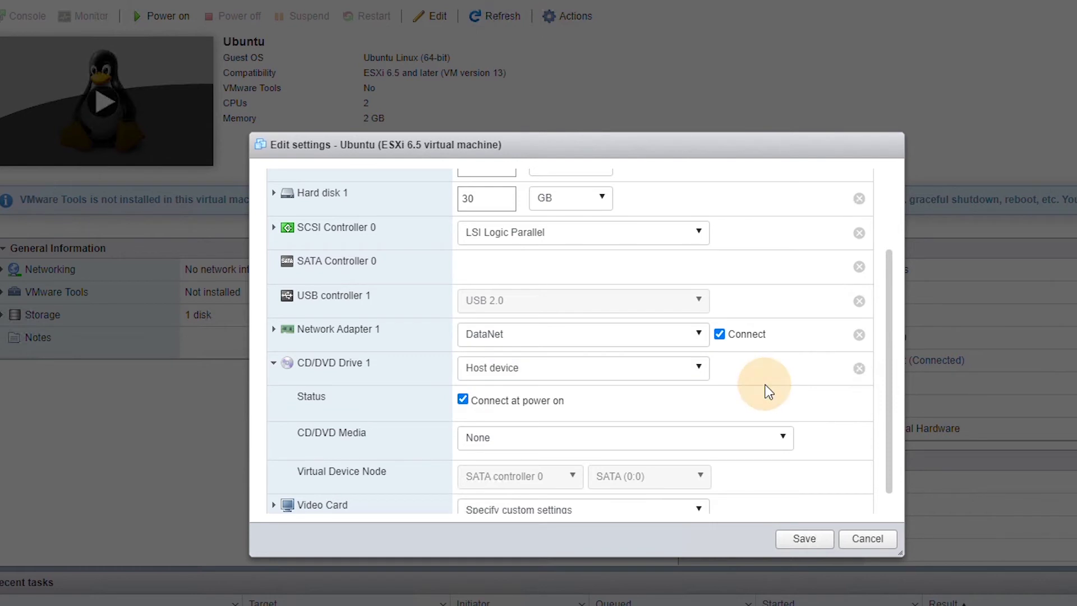
left_click(590, 369)
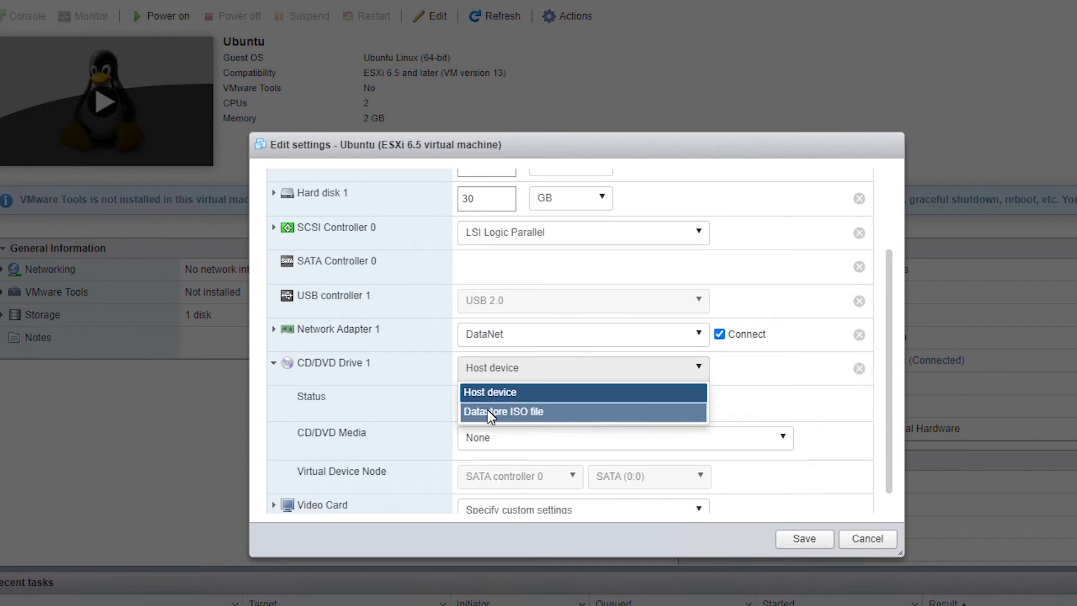
- Set the Ubuntu VM's CD/DVD drive to [ISO] ubuntu-18.04.3-desktop-amd64.iso and save
left_click(514, 412)
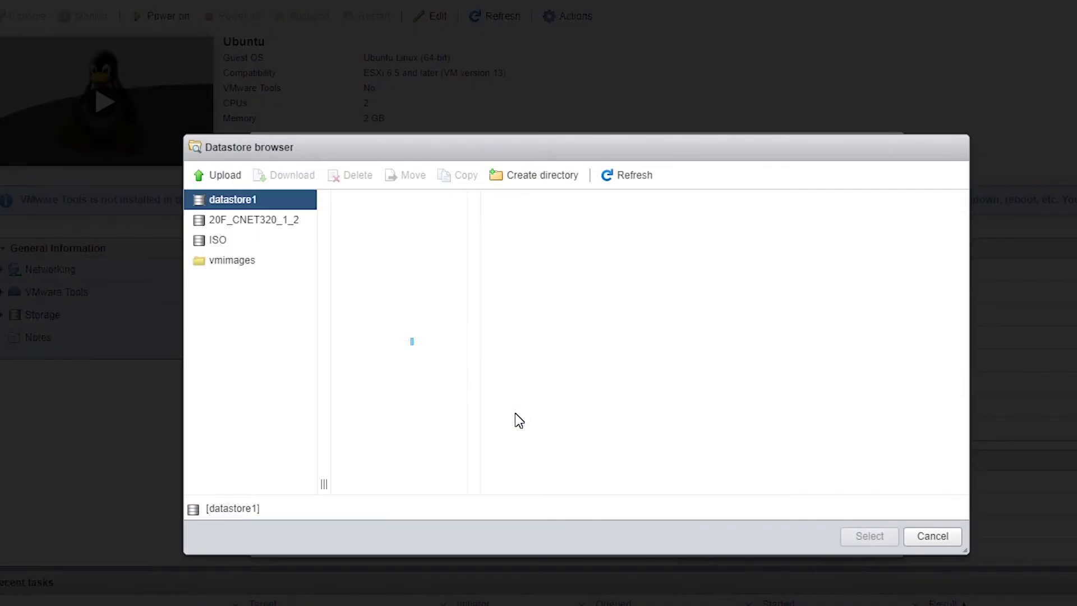
left_click(215, 242)
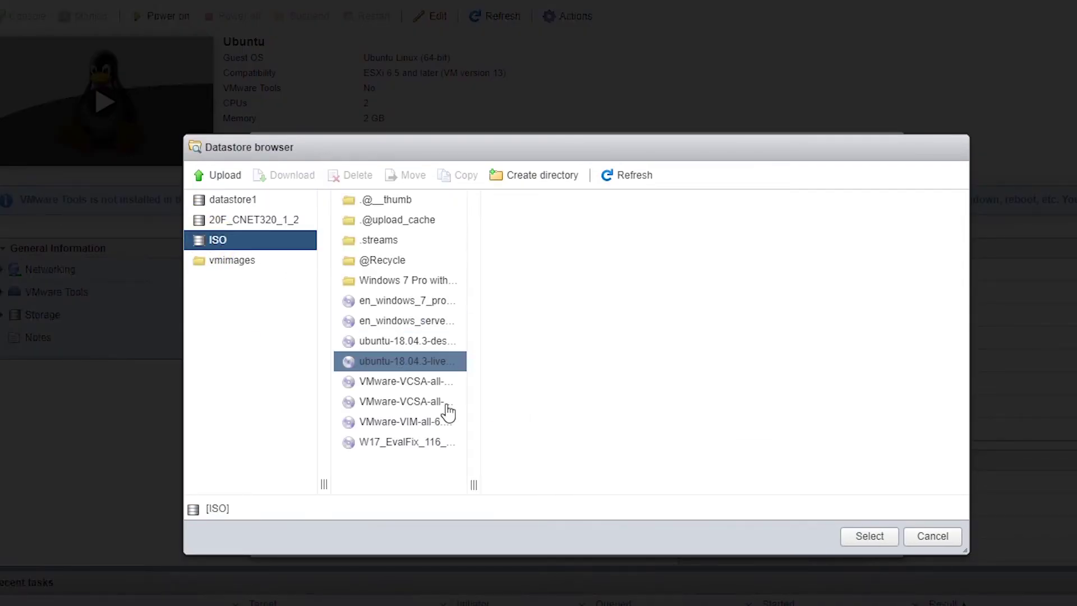
left_click_drag(475, 483, 677, 465)
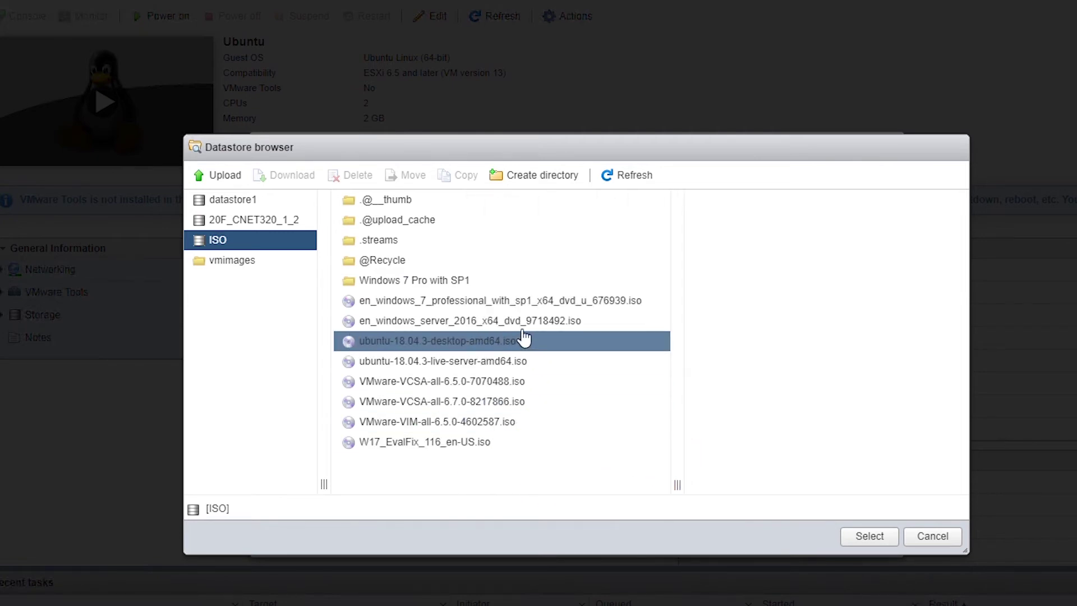
left_click(461, 348)
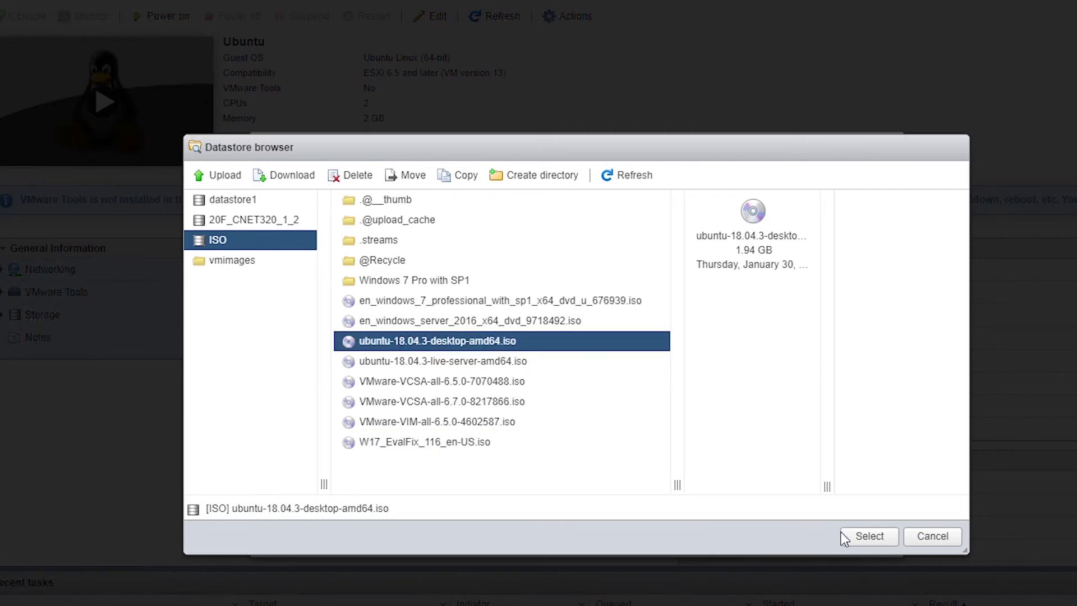
left_click(862, 540)
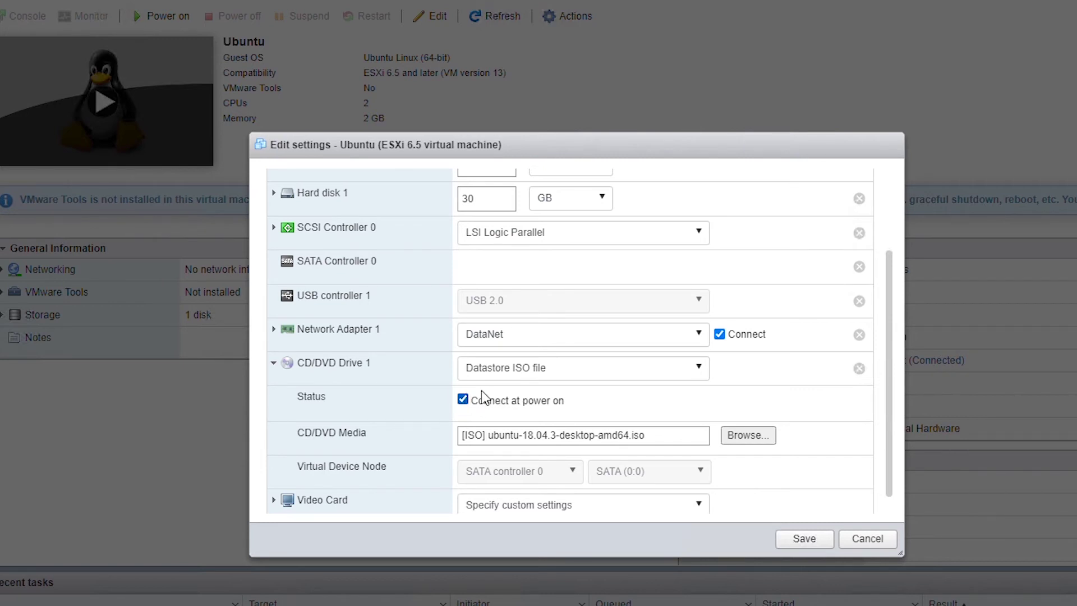
left_click(808, 539)
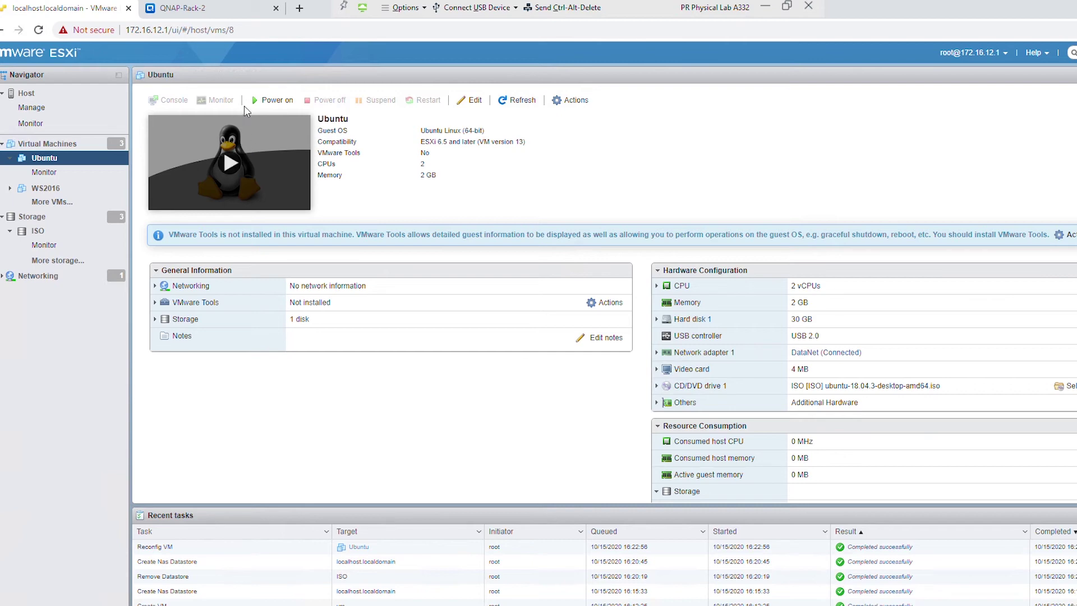
- Power on the Ubuntu VM and open its remote console
left_click(275, 104)
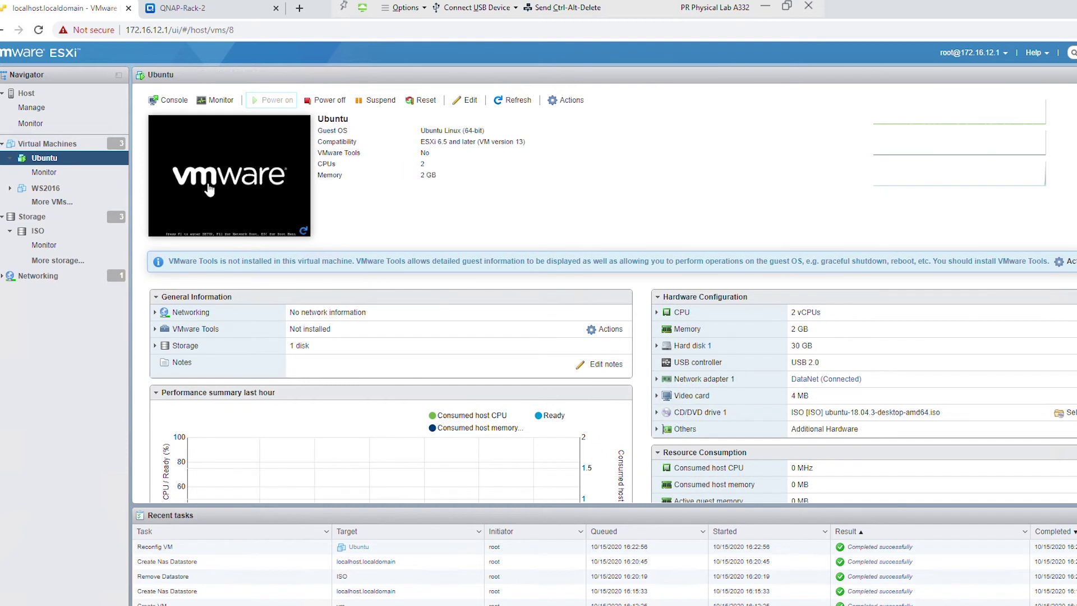
left_click(225, 174)
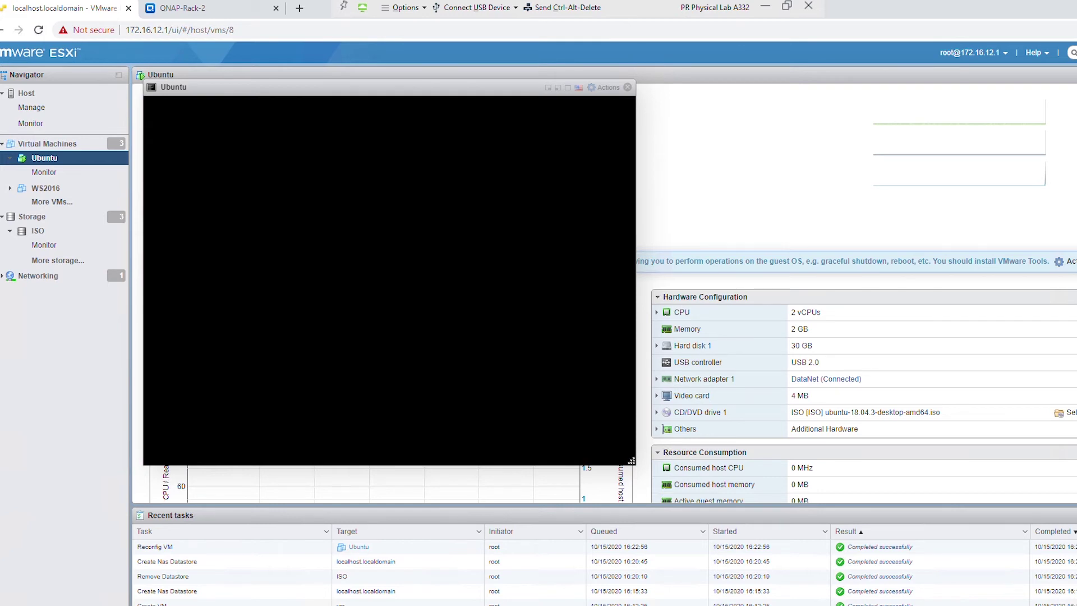
- View the Ubuntu installer Welcome screen, enlarge the console window, and return to the VM list
left_click(574, 94)
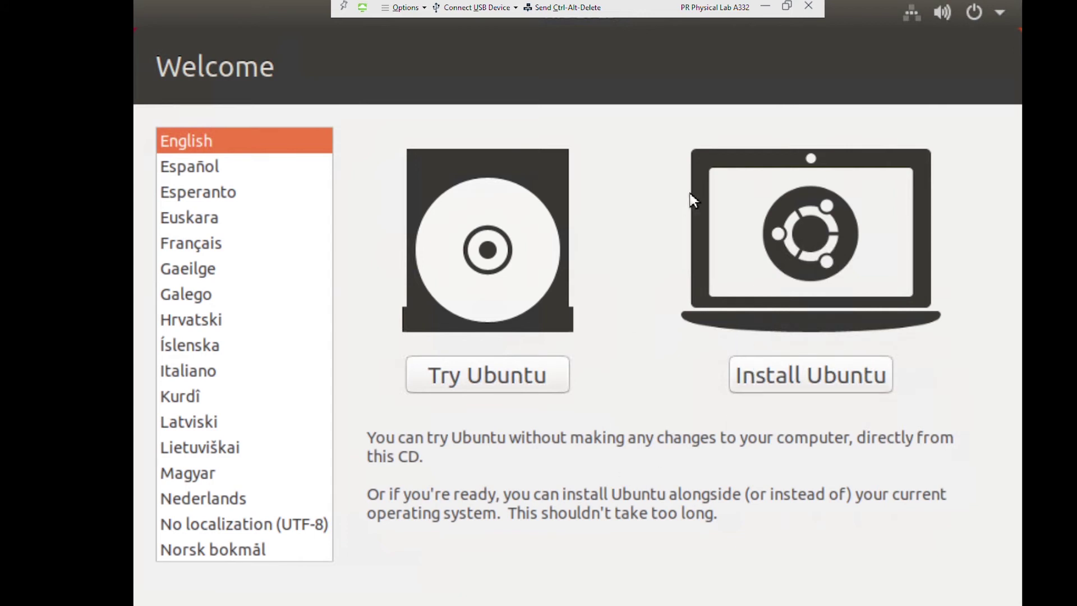
left_click(973, 14)
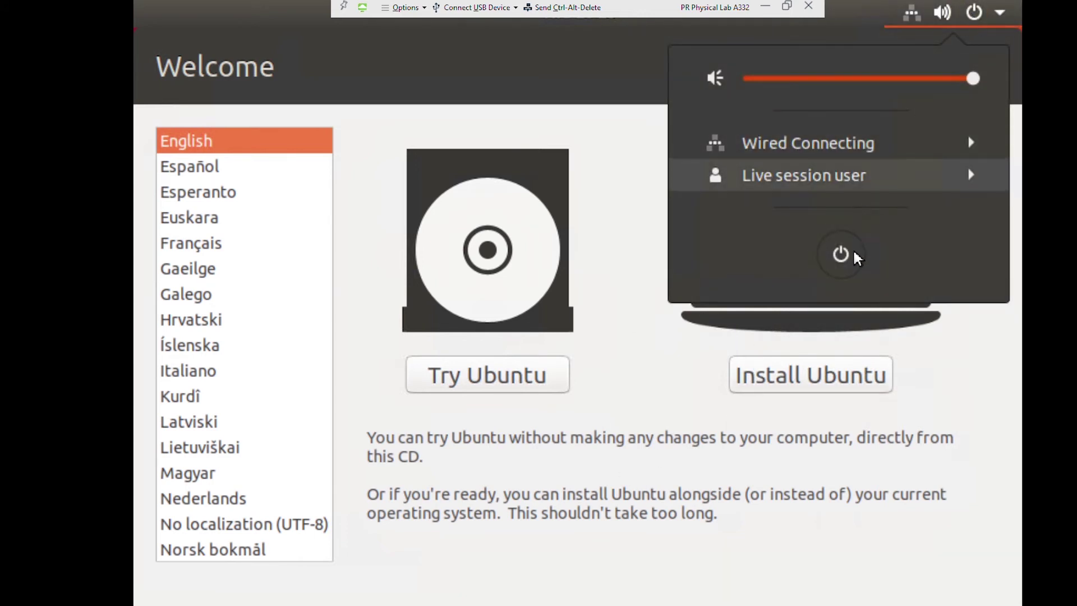
left_click(851, 253)
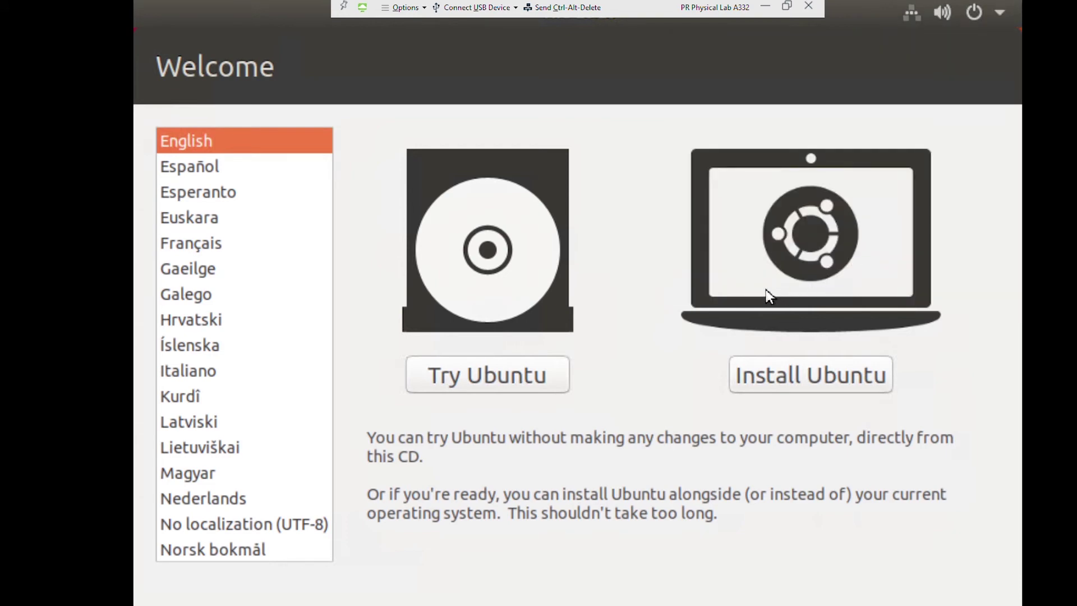
left_click(580, 46)
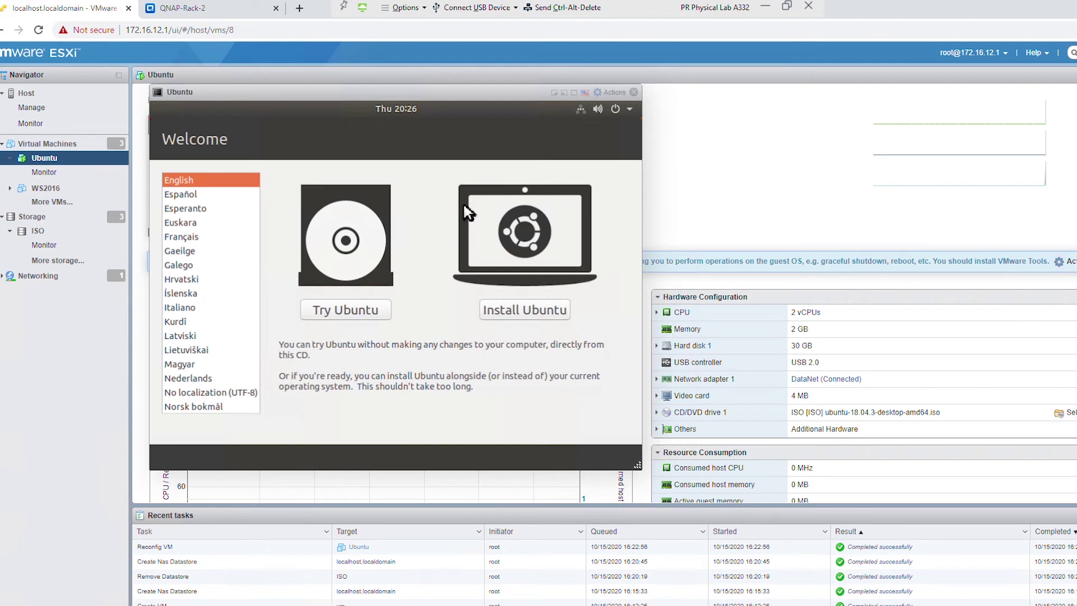
left_click_drag(500, 93, 663, 97)
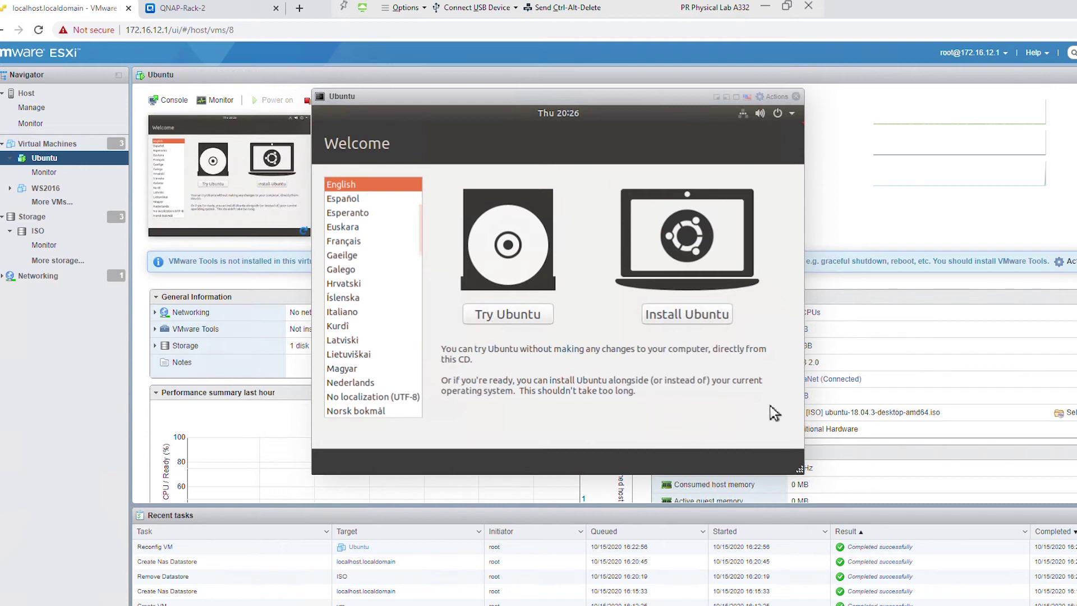
left_click_drag(799, 468, 1030, 441)
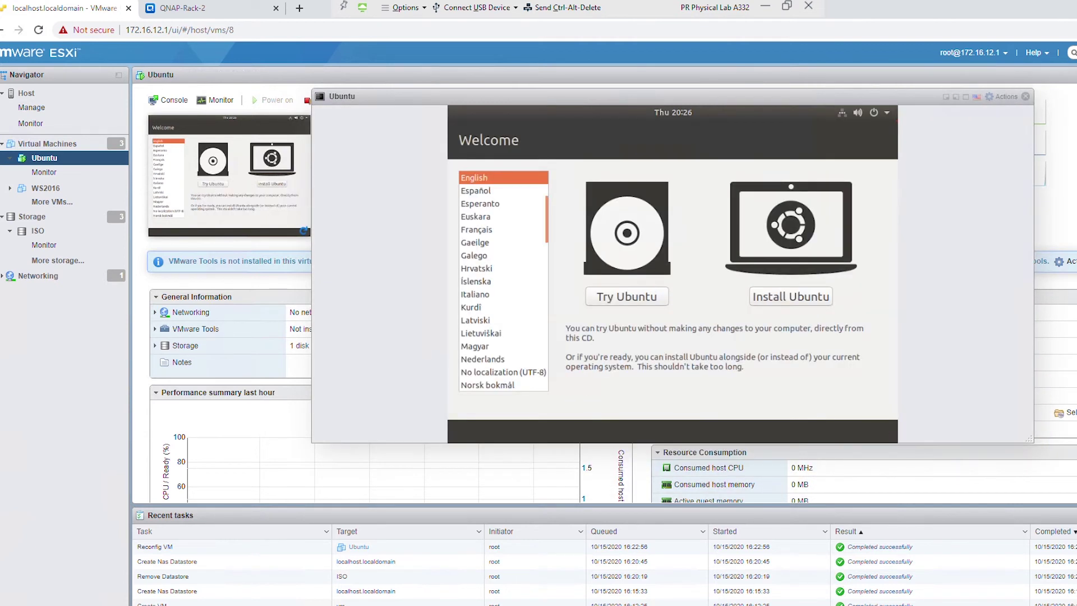
left_click(71, 145)
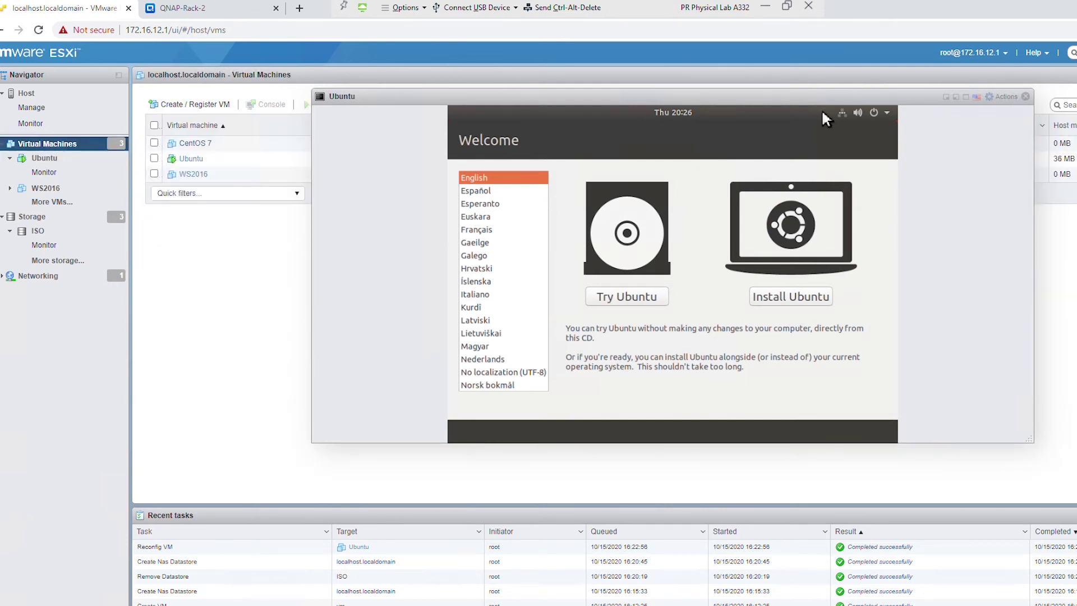
- Minimize the Ubuntu console and open the WS2016 VM's Edit settings dialog
left_click(946, 97)
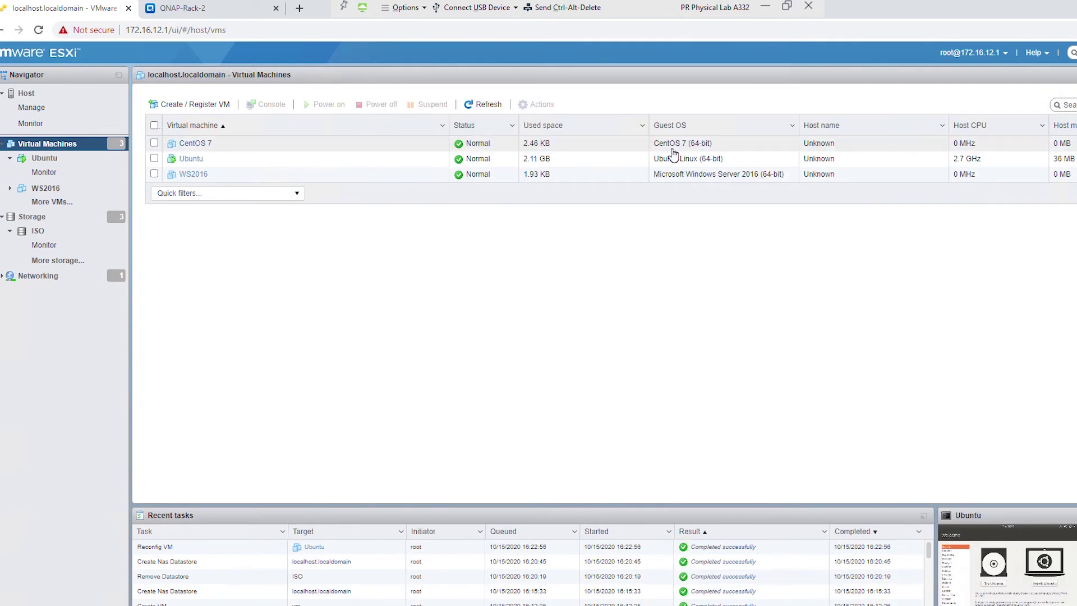
left_click(403, 301)
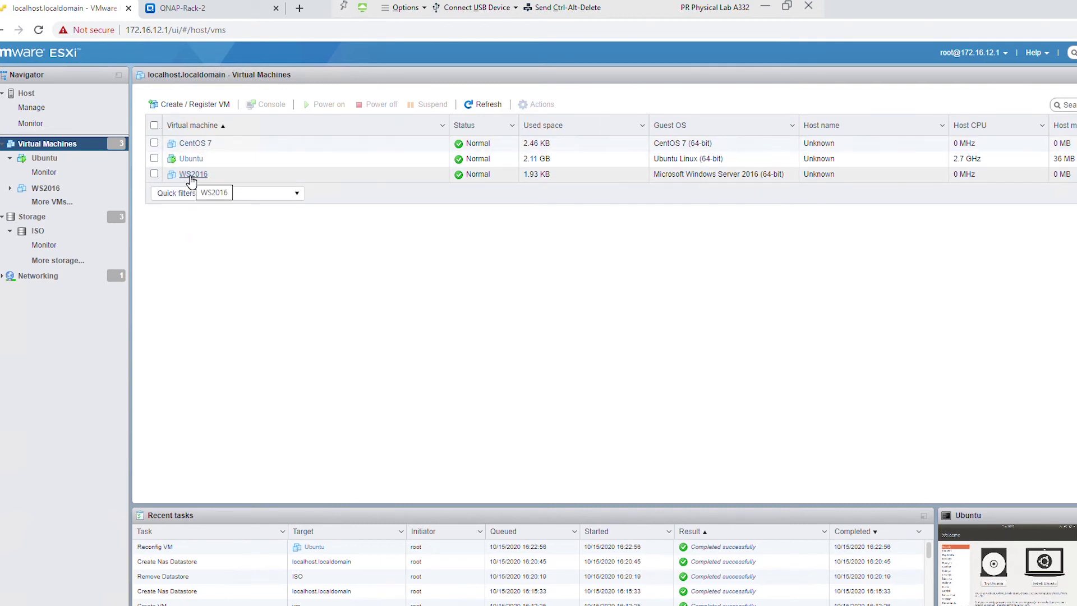
left_click(190, 179)
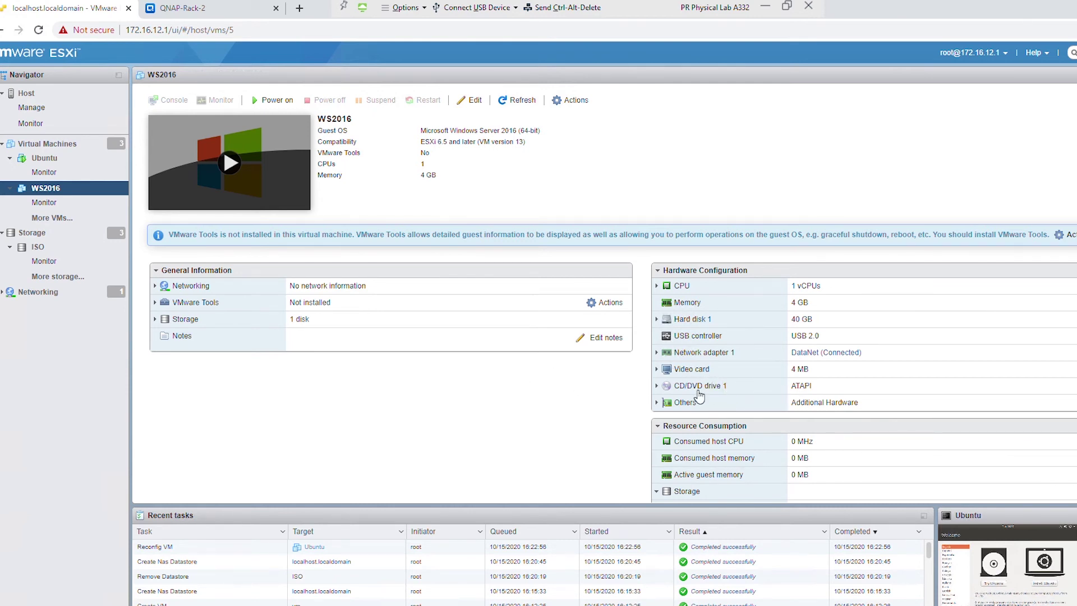
left_click(470, 101)
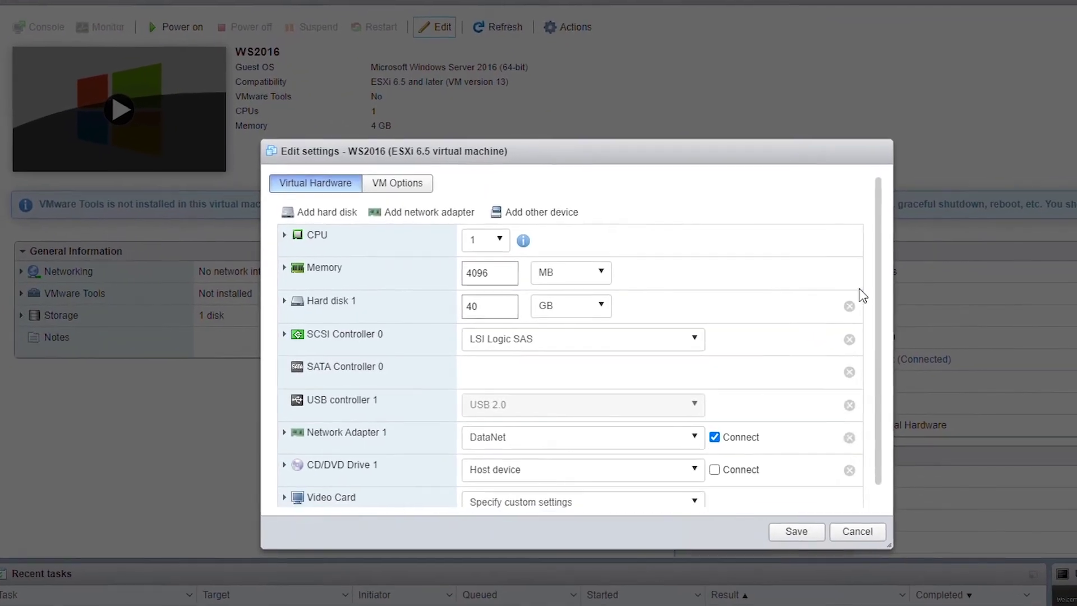
- Switch WS2016's CD/DVD Drive 1 source to Datastore ISO file
left_click_drag(892, 319, 894, 363)
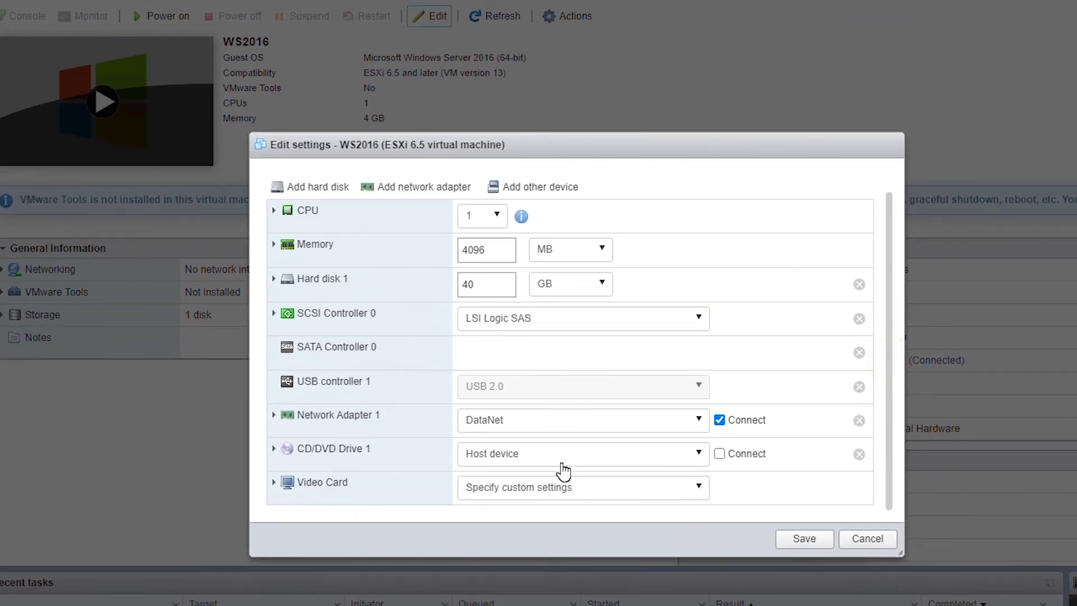
left_click(517, 465)
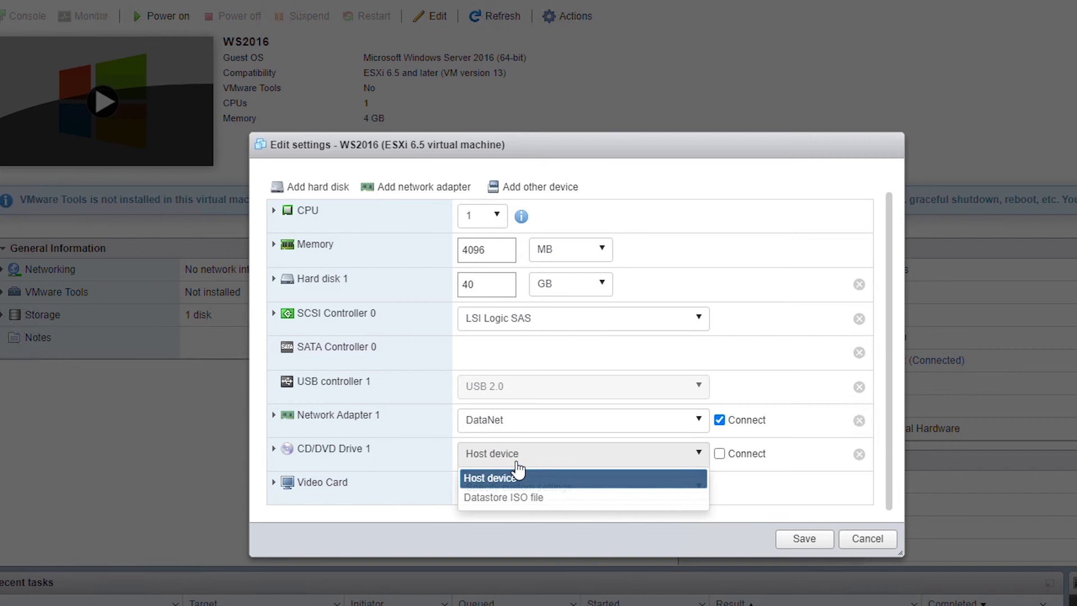
left_click(523, 499)
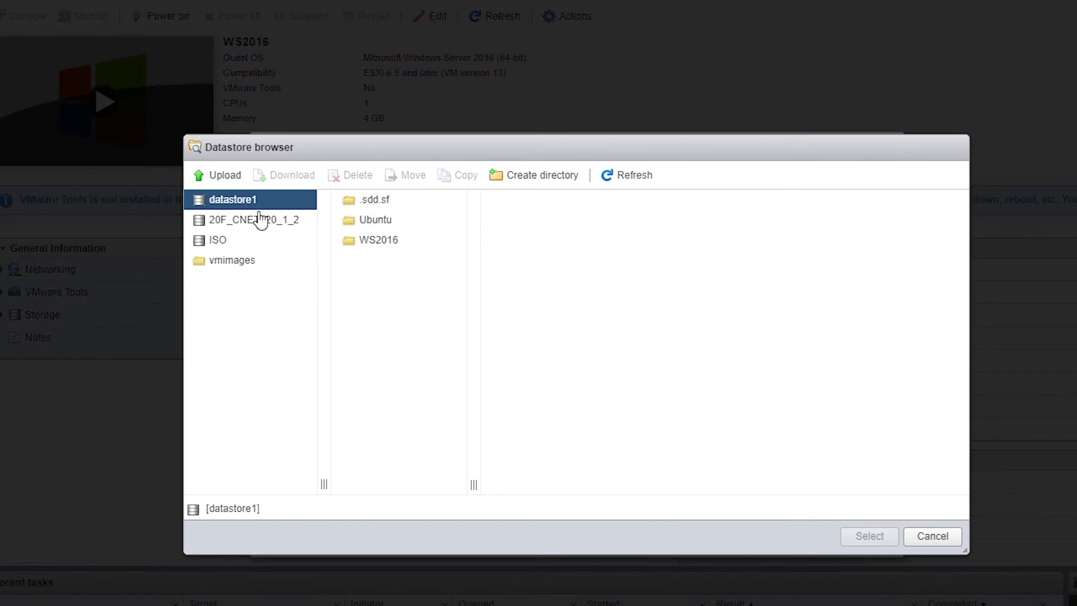
- Pick en_windows_server_2016_x64_dvd_9718492.iso from the ISO datastore as the CD/DVD media
left_click(225, 246)
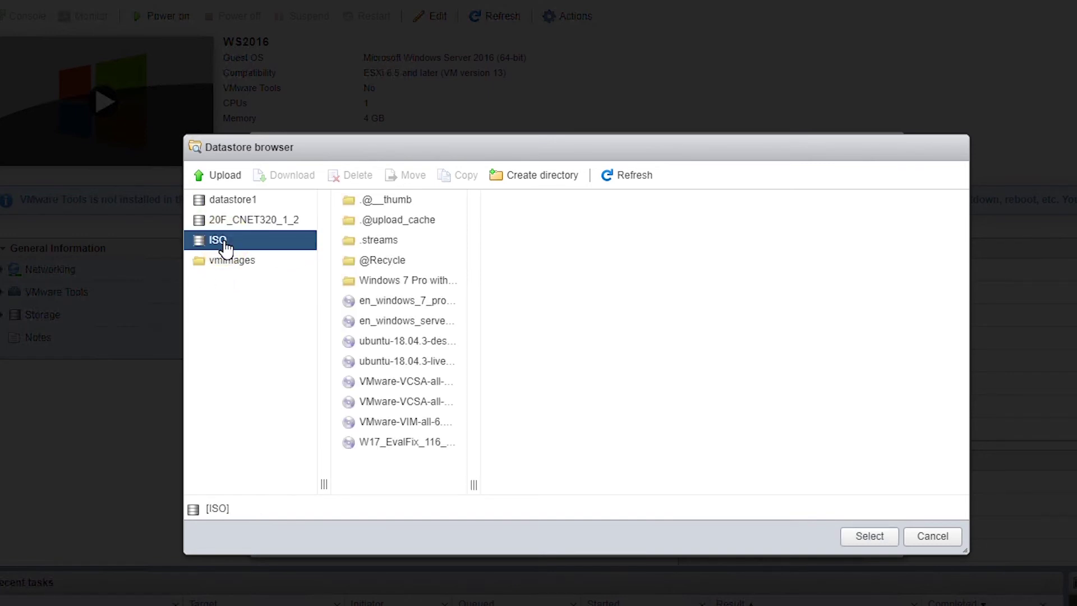
left_click_drag(474, 486, 705, 450)
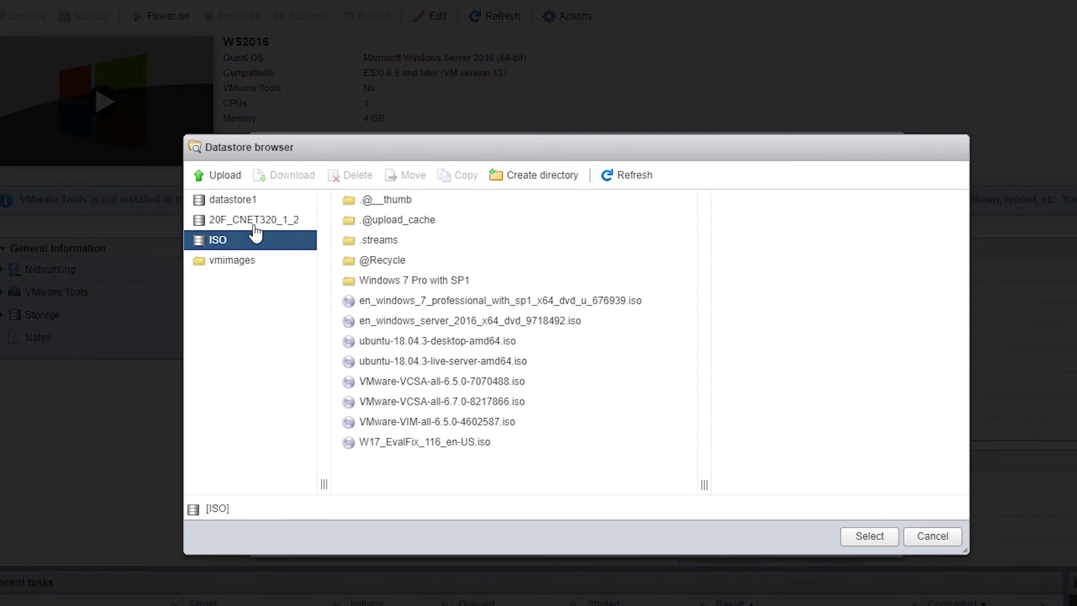
left_click(356, 341)
left_click(396, 320)
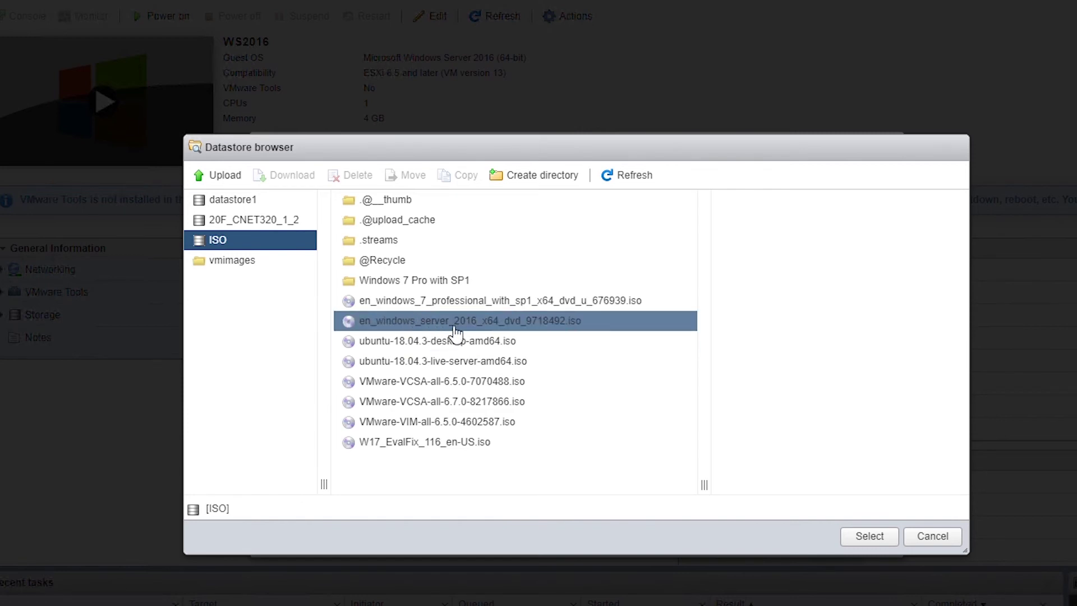
left_click(492, 320)
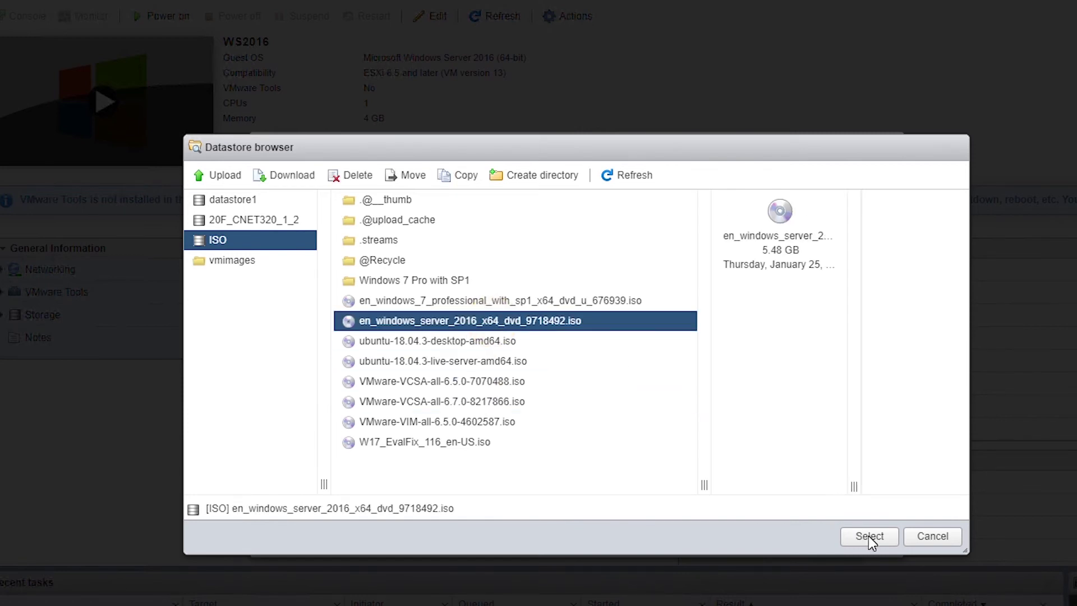
left_click(868, 538)
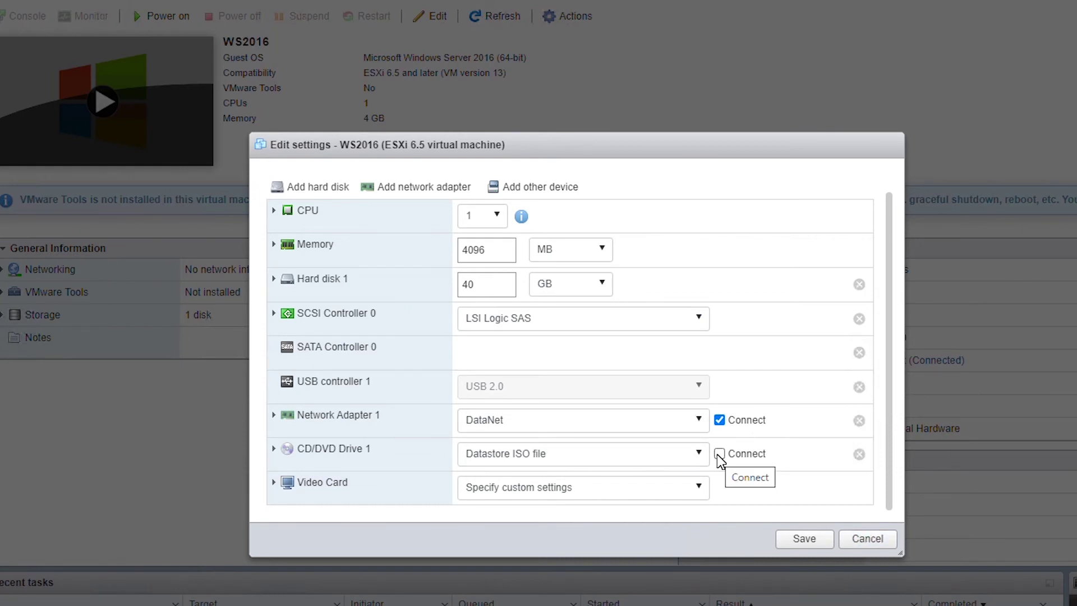
- Set CD/DVD Drive 1 to Connect and Connect at power on, then save WS2016's settings
left_click(718, 454)
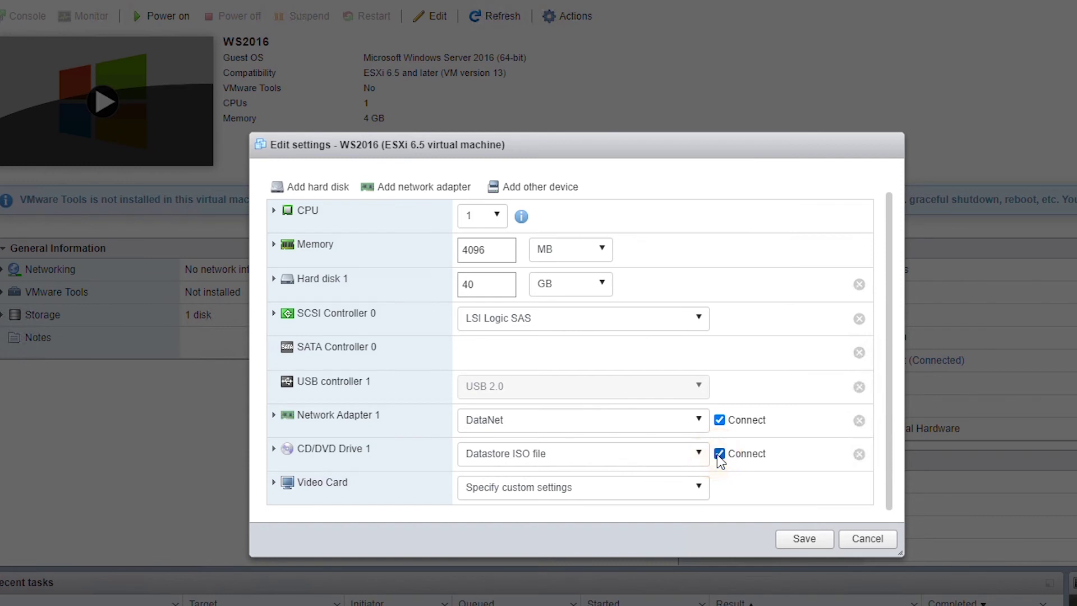
left_click(273, 448)
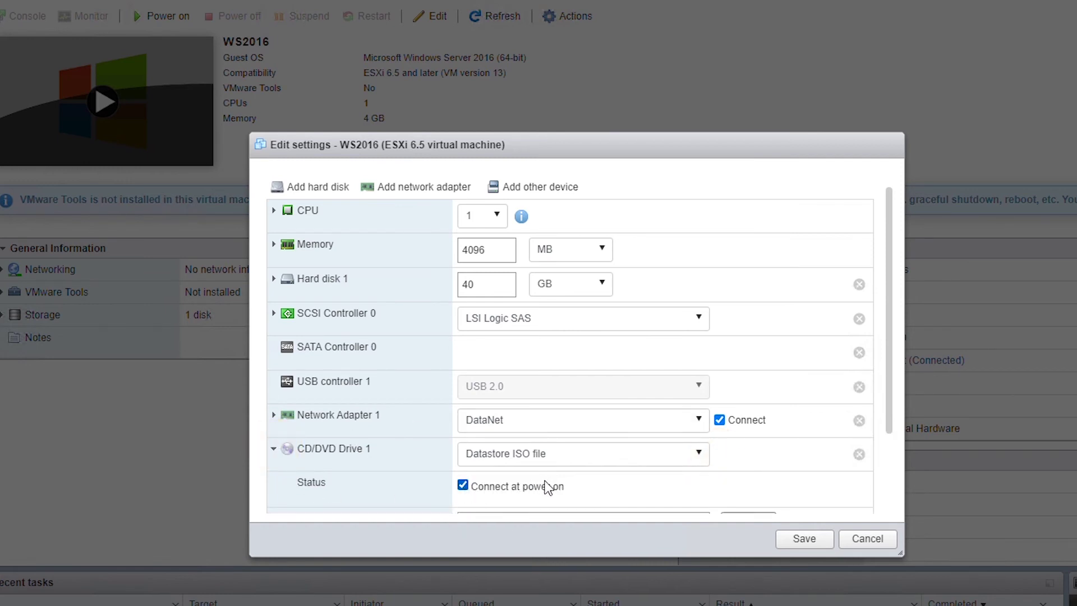
left_click_drag(886, 372, 907, 474)
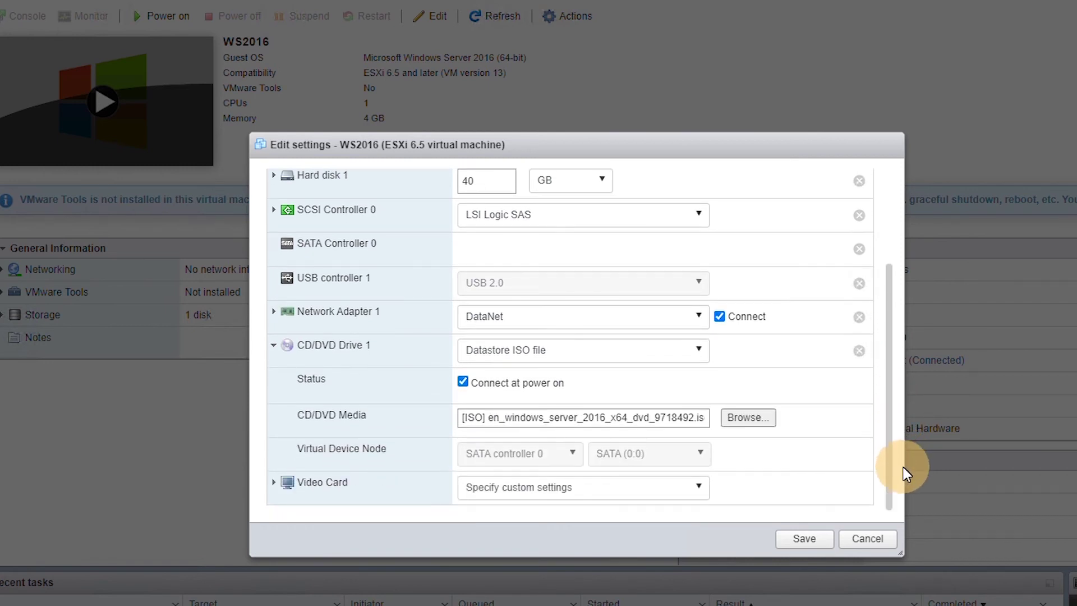
left_click(805, 539)
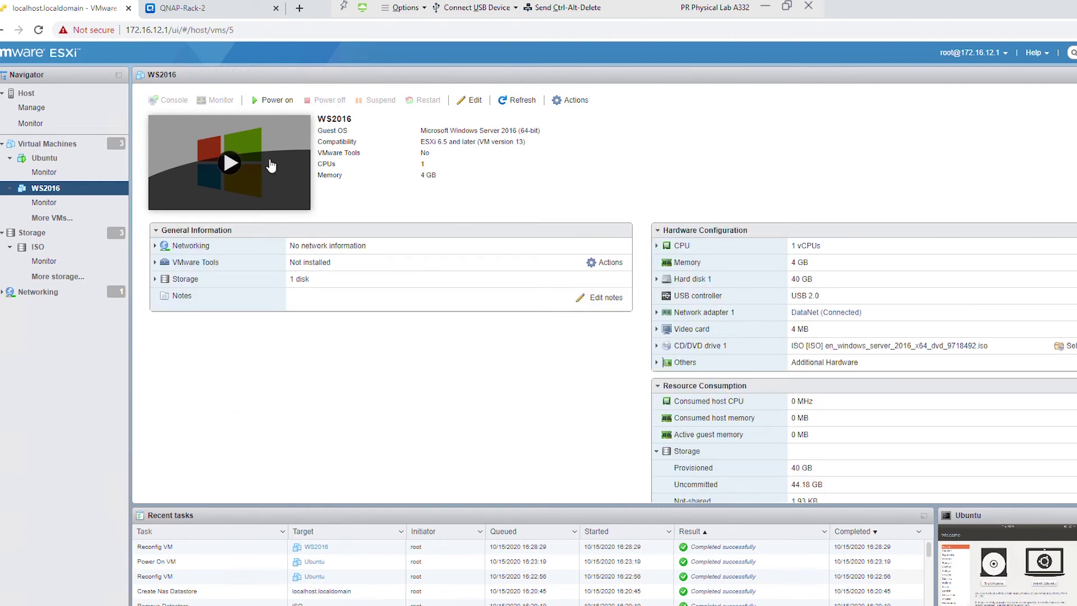
- Power on WS2016 and view its console, then return to the Ubuntu VM
left_click(277, 103)
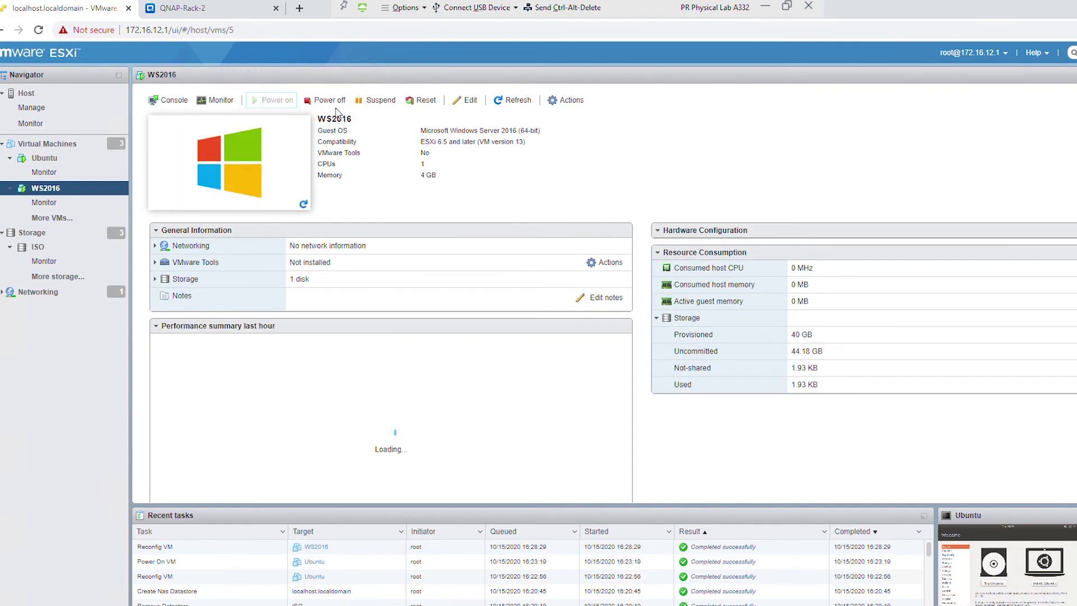
left_click(271, 157)
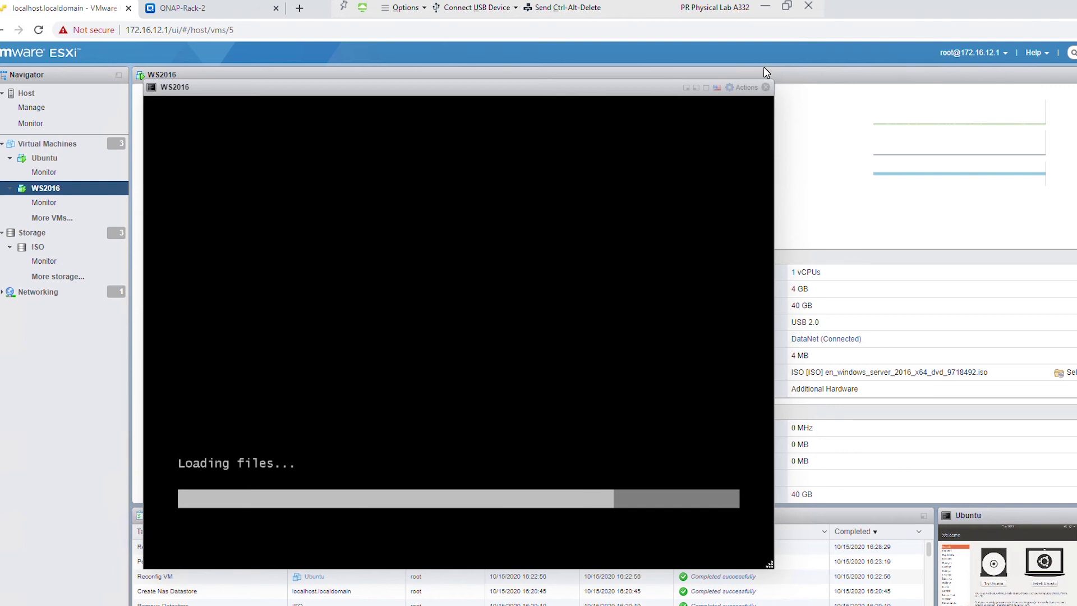
left_click(47, 163)
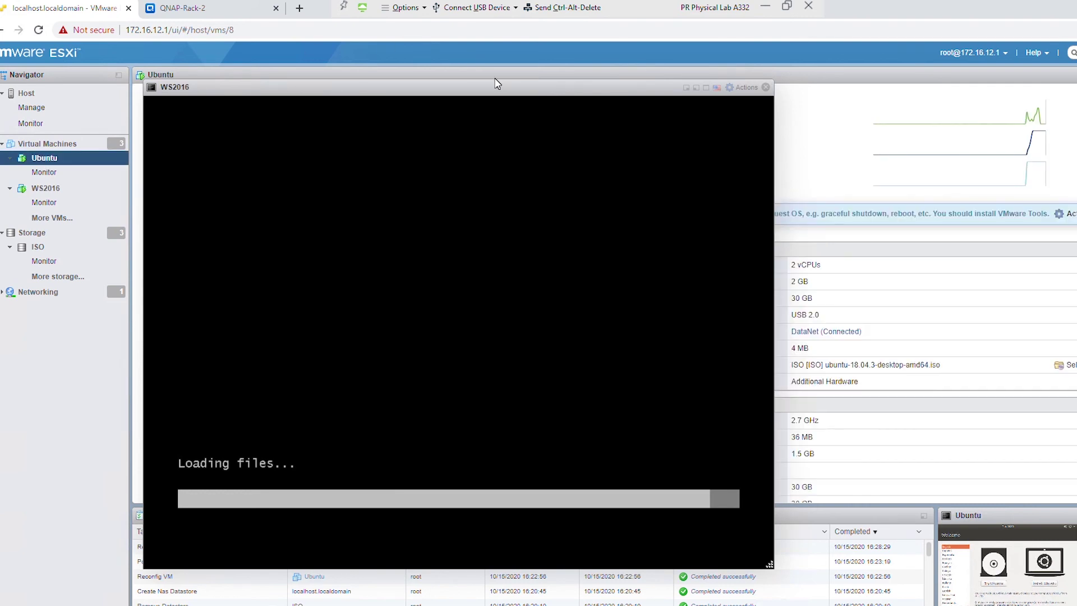
left_click(685, 88)
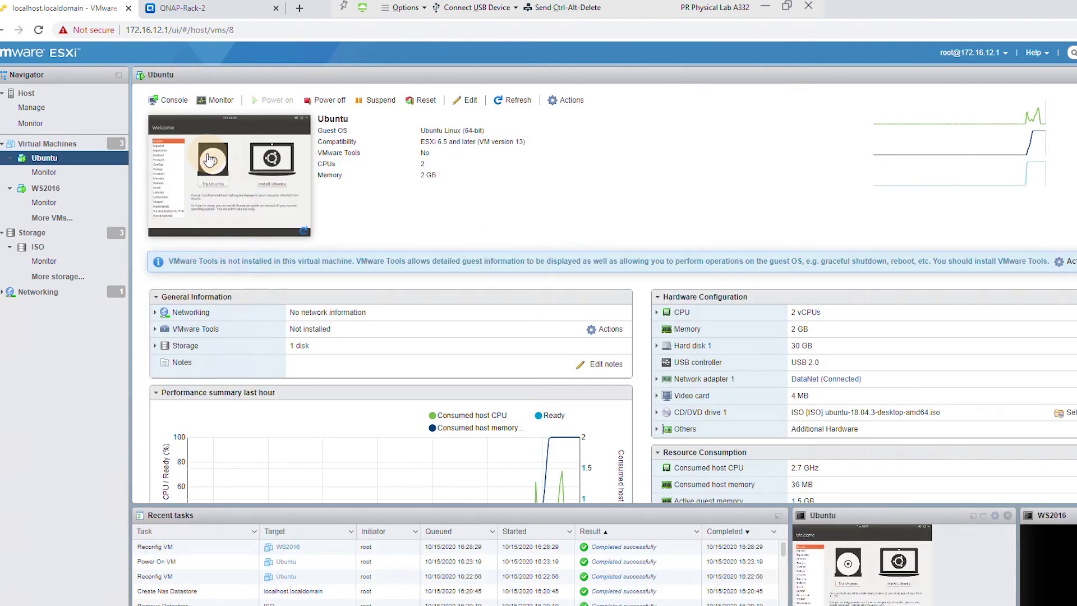
- Check the Ubuntu VM's live console, then close it
left_click(196, 157)
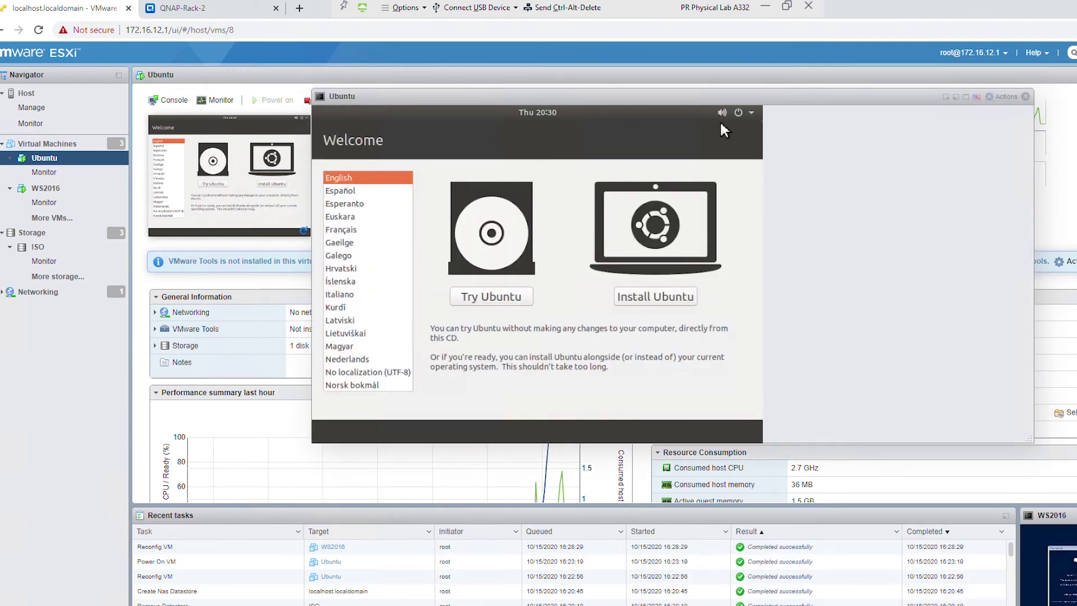
left_click(751, 112)
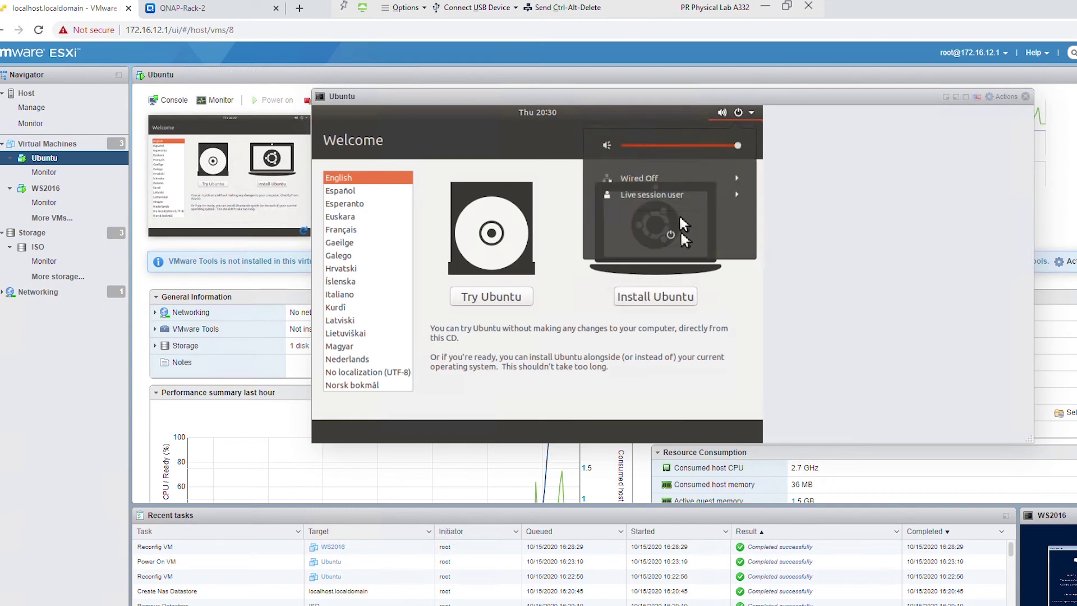
left_click(1008, 69)
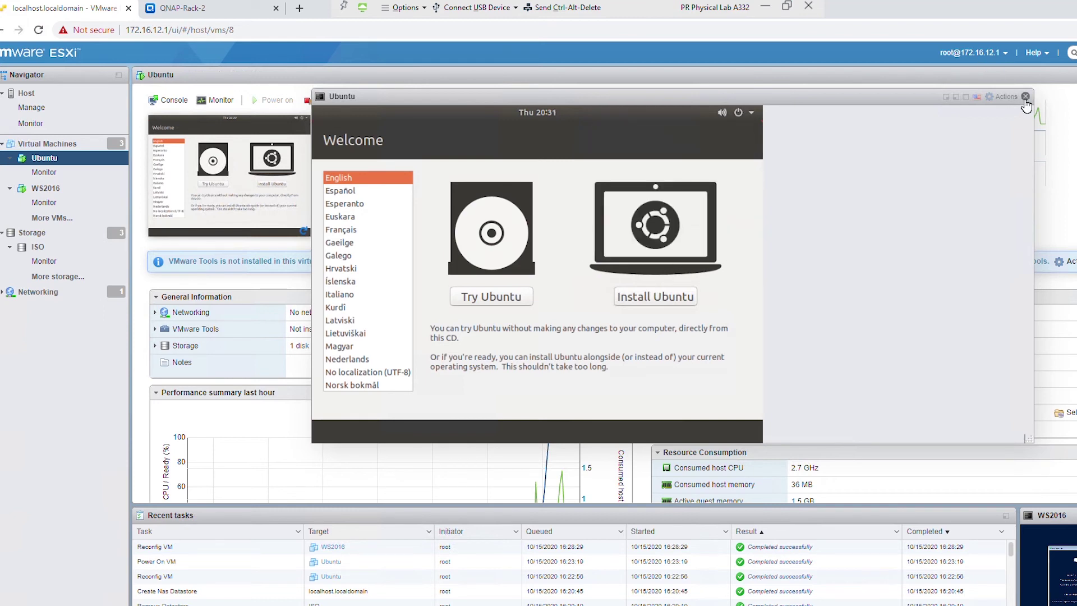
left_click(1025, 97)
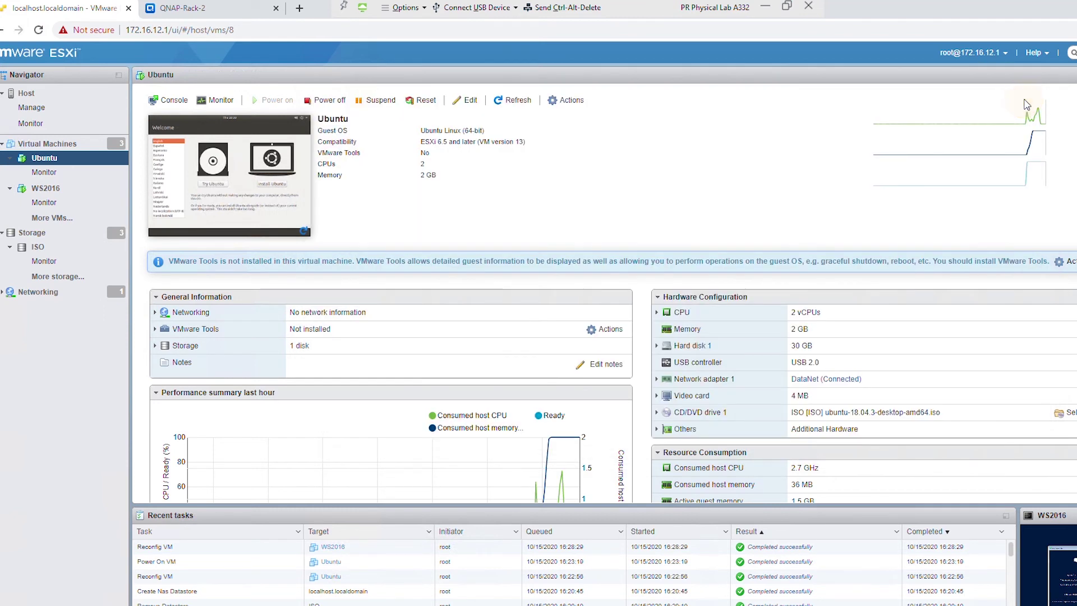
- Try powering off Ubuntu with Yes, then select WS2016 in the Navigator
left_click(326, 100)
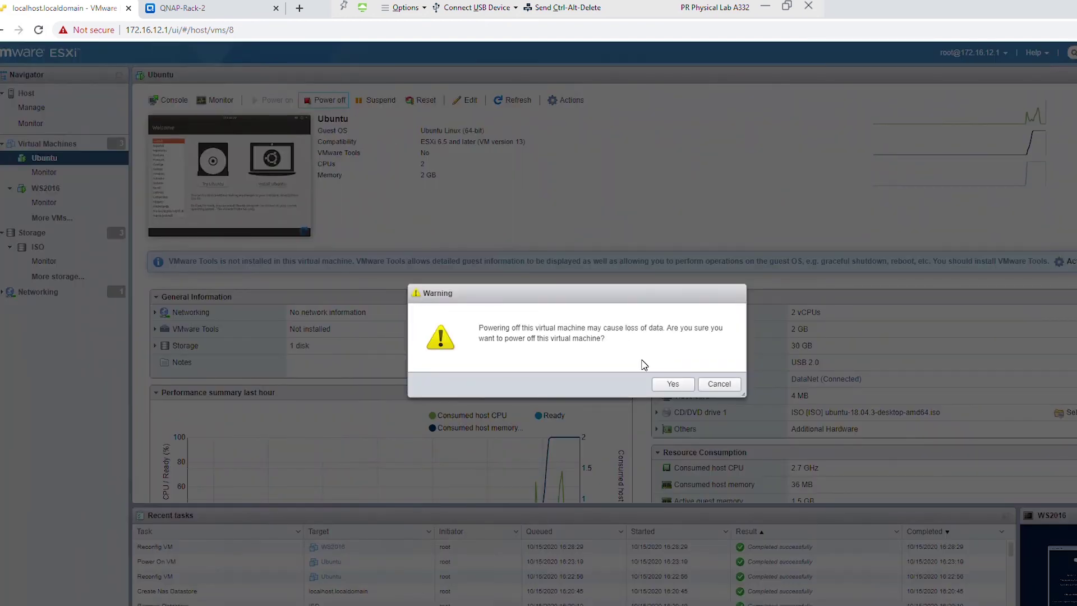
left_click(672, 385)
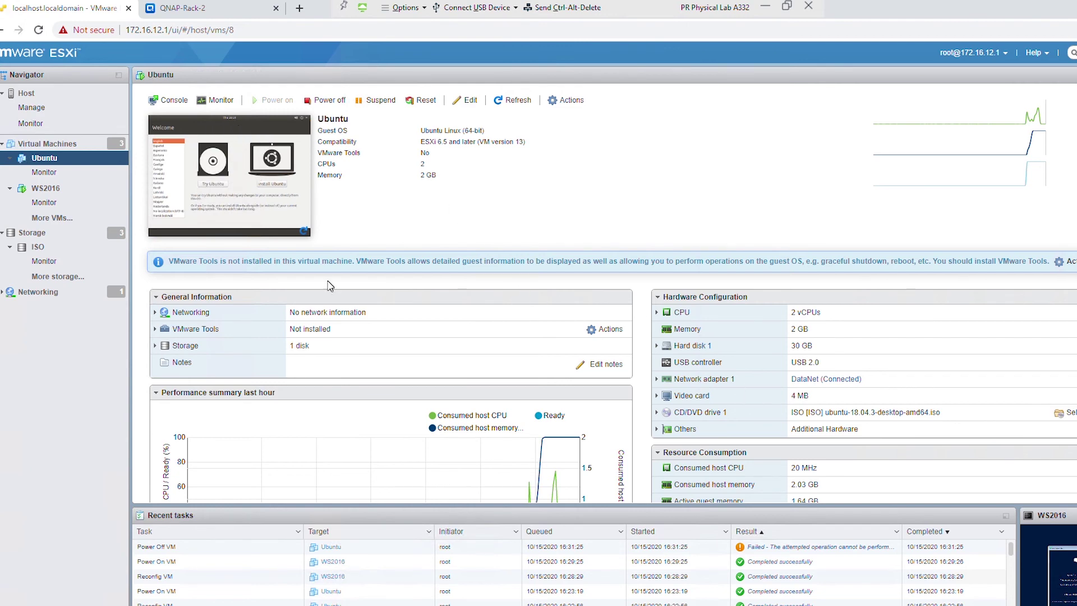
left_click(45, 188)
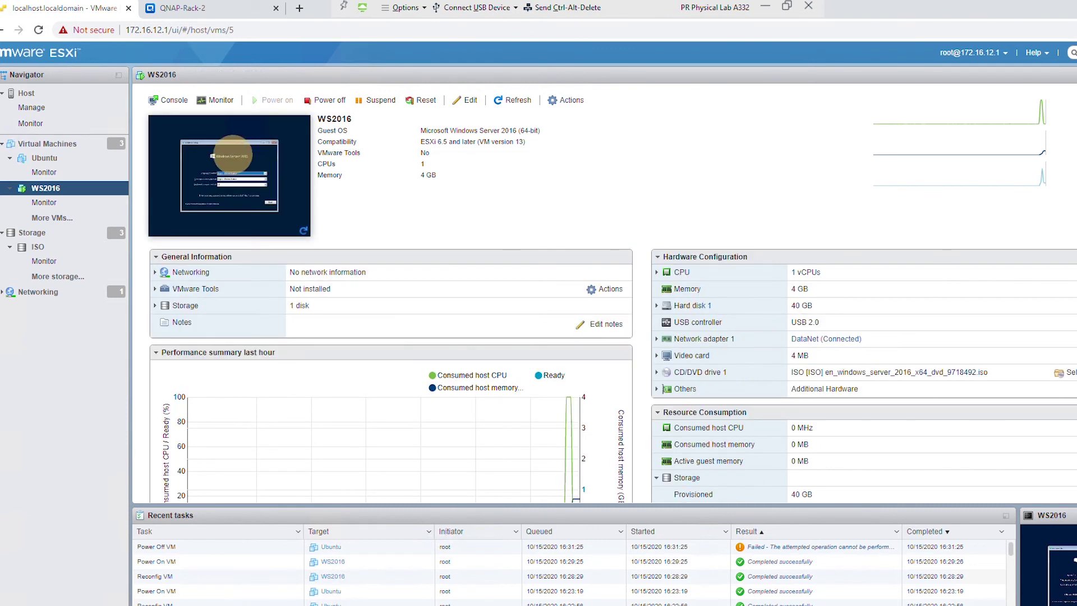
- Cancel Windows Server 2016 setup in the WS2016 console, confirming with Yes
left_click(232, 155)
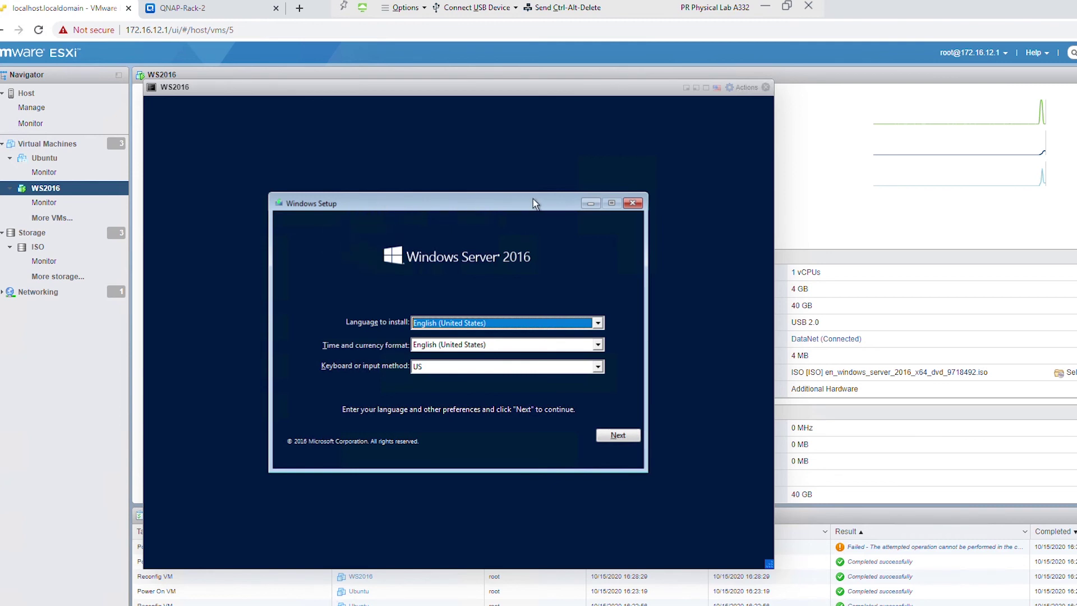
left_click(633, 204)
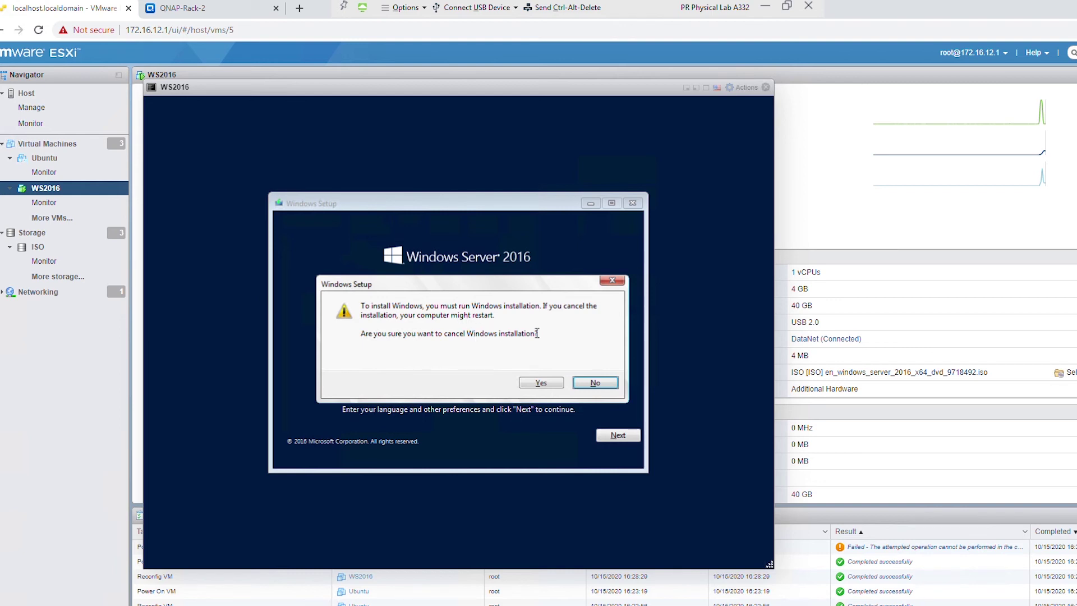
left_click(536, 384)
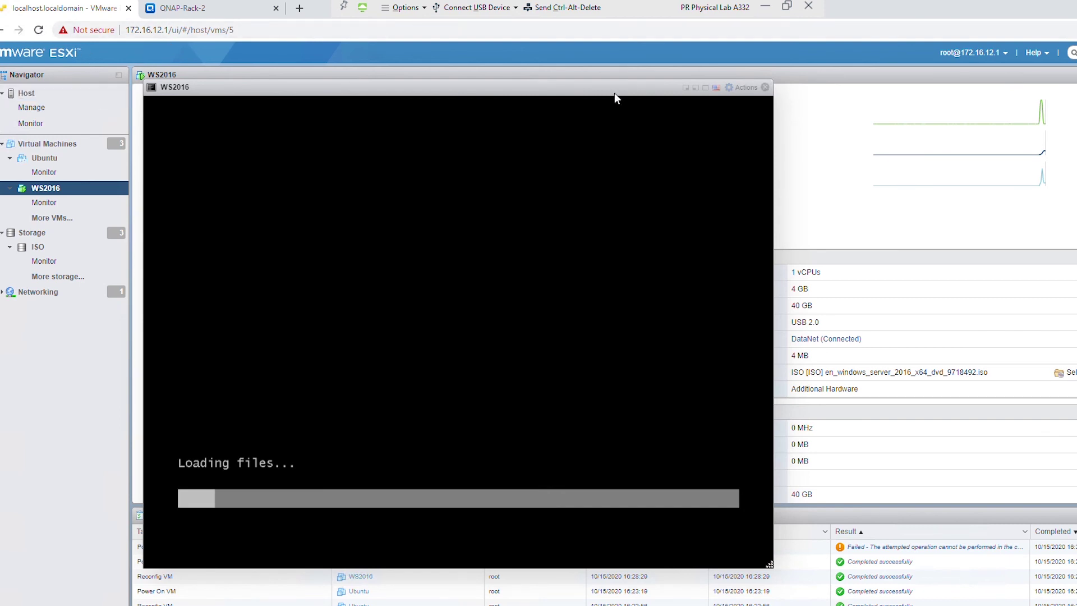
- Power off WS2016, confirming with Yes, and close its console window
left_click(622, 129)
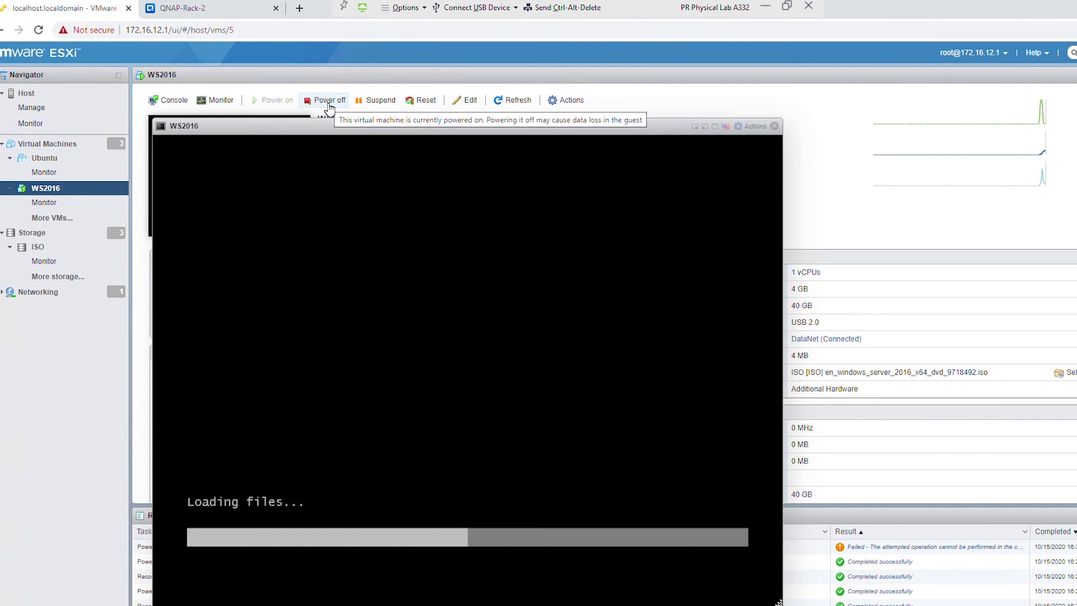
left_click(329, 105)
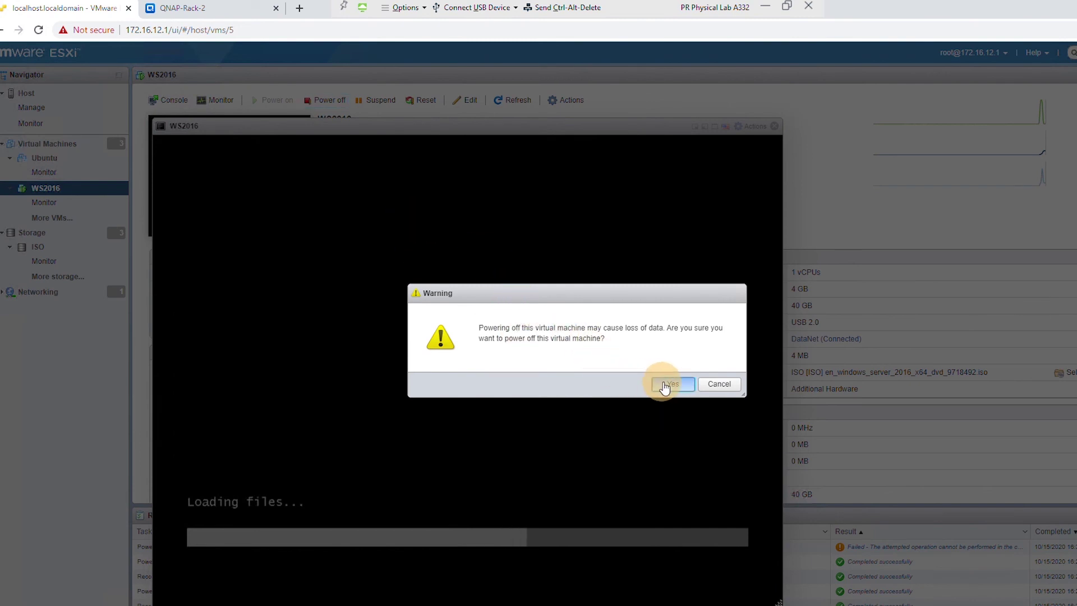
left_click(673, 383)
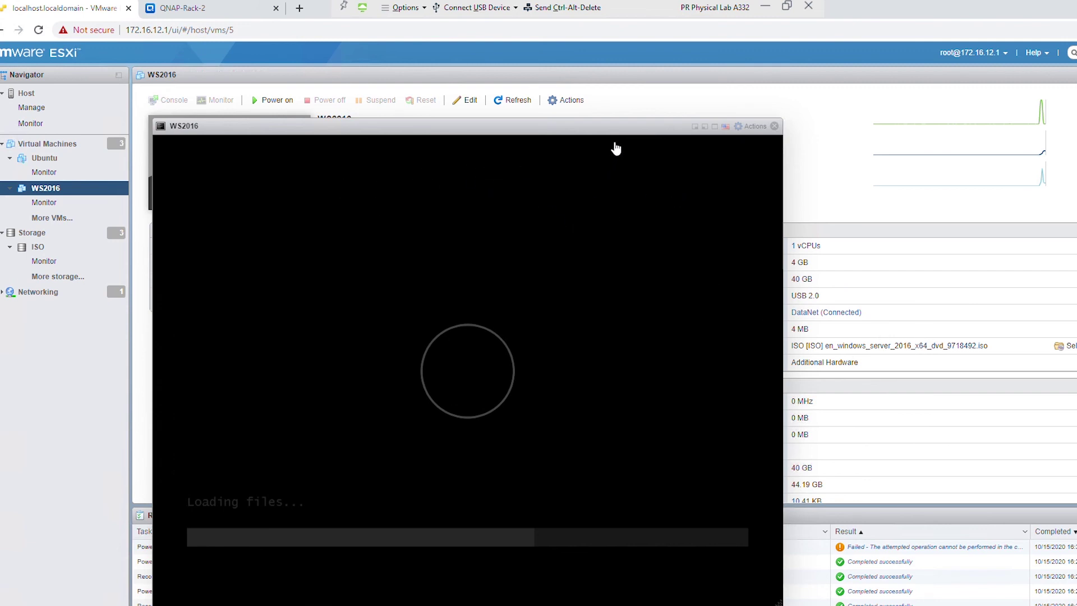
left_click_drag(614, 130, 689, 131)
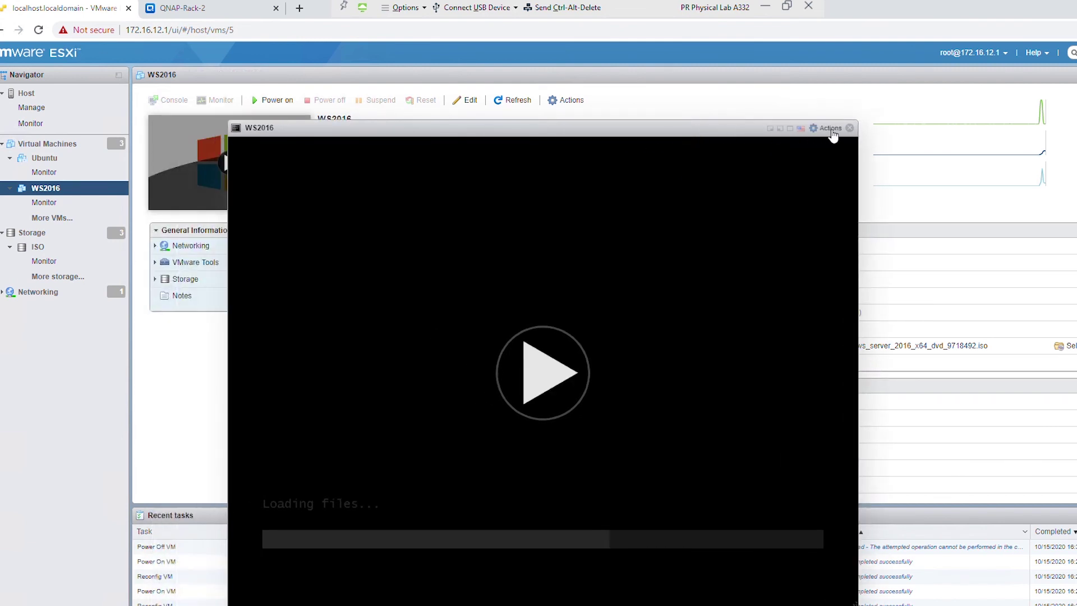
left_click(849, 129)
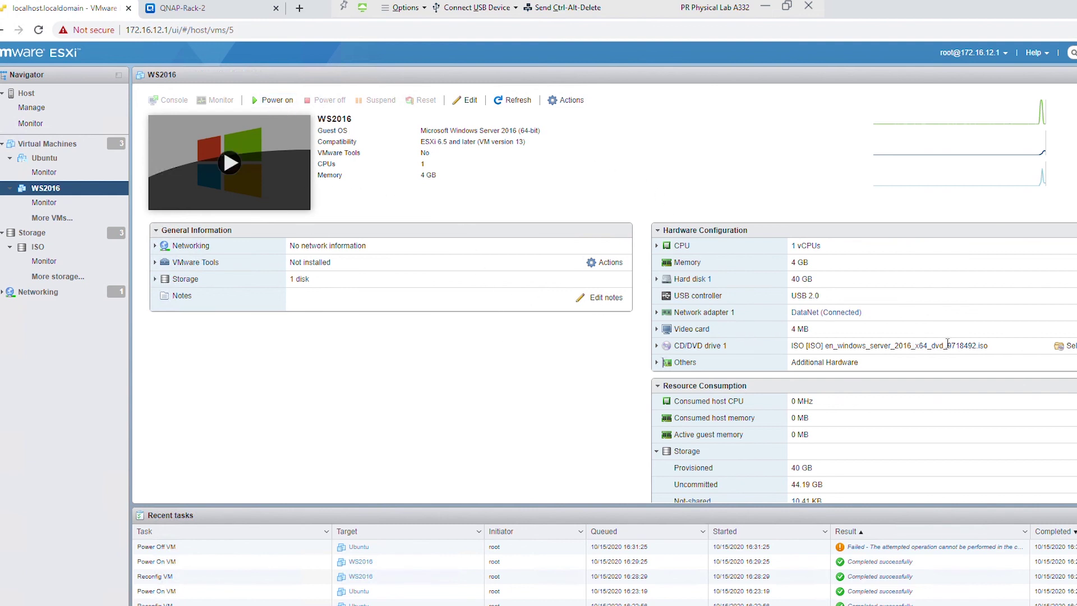
- Change WS2016's CD/DVD Drive 1 to Host device and save the settings
left_click(467, 99)
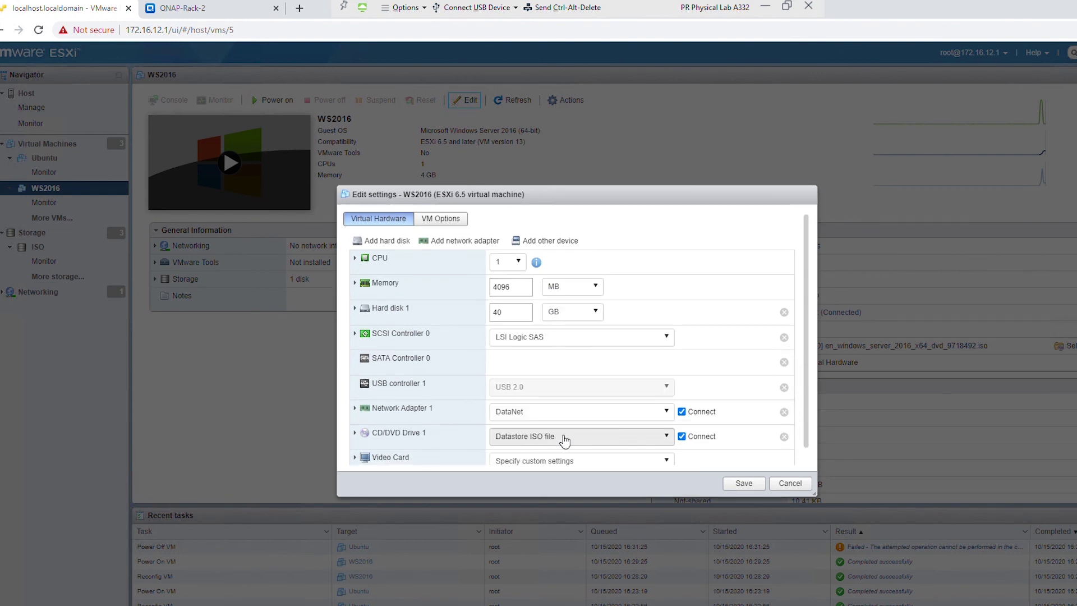
left_click(562, 437)
left_click(560, 455)
left_click(741, 493)
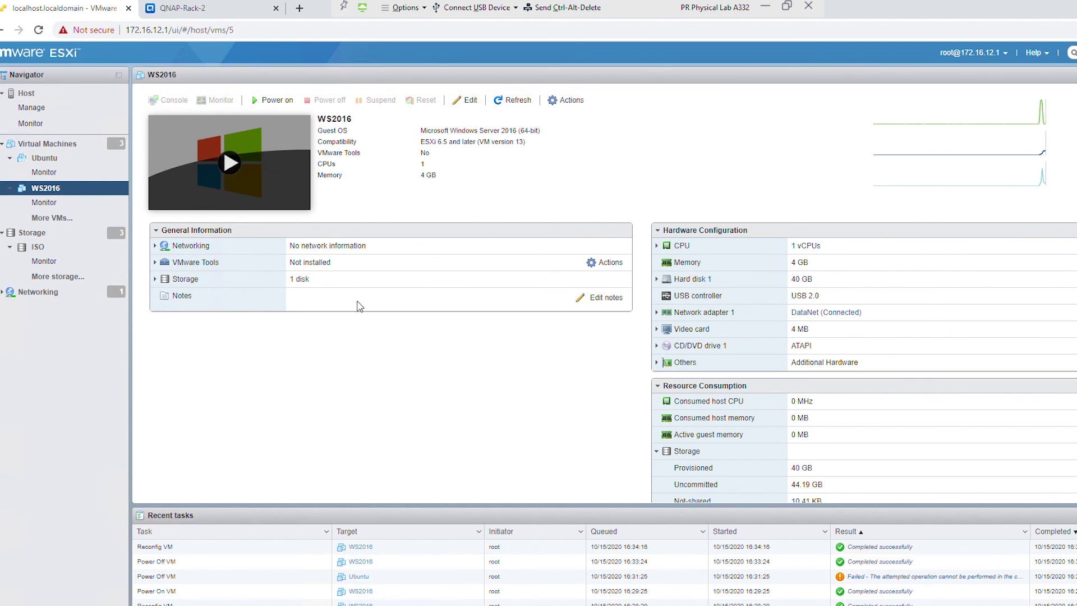
- Power off Ubuntu, confirming with Yes, then show the Virtual Machines list
left_click(45, 160)
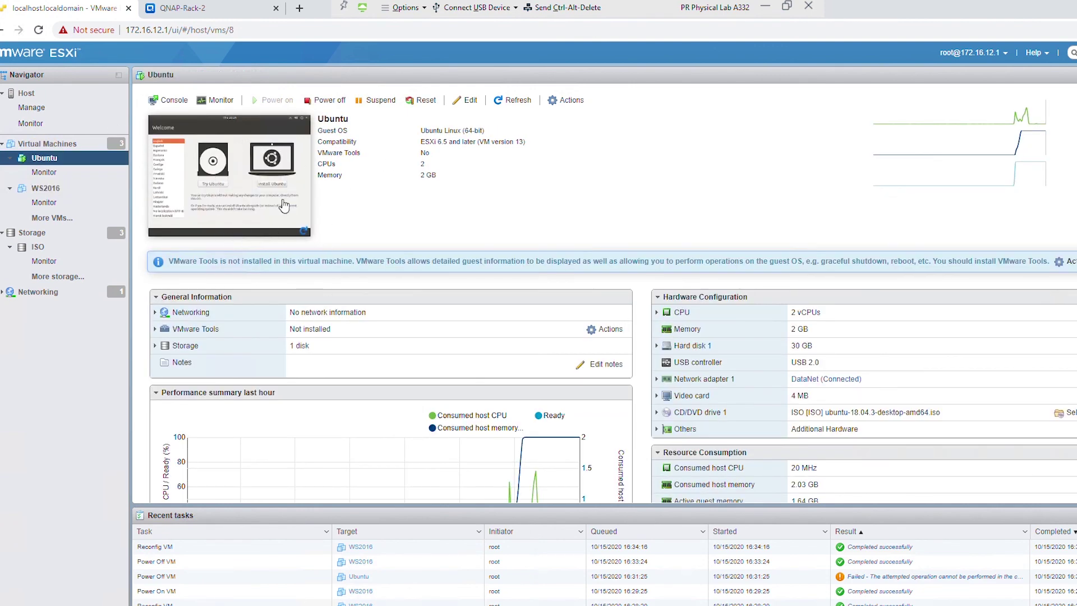
left_click(331, 107)
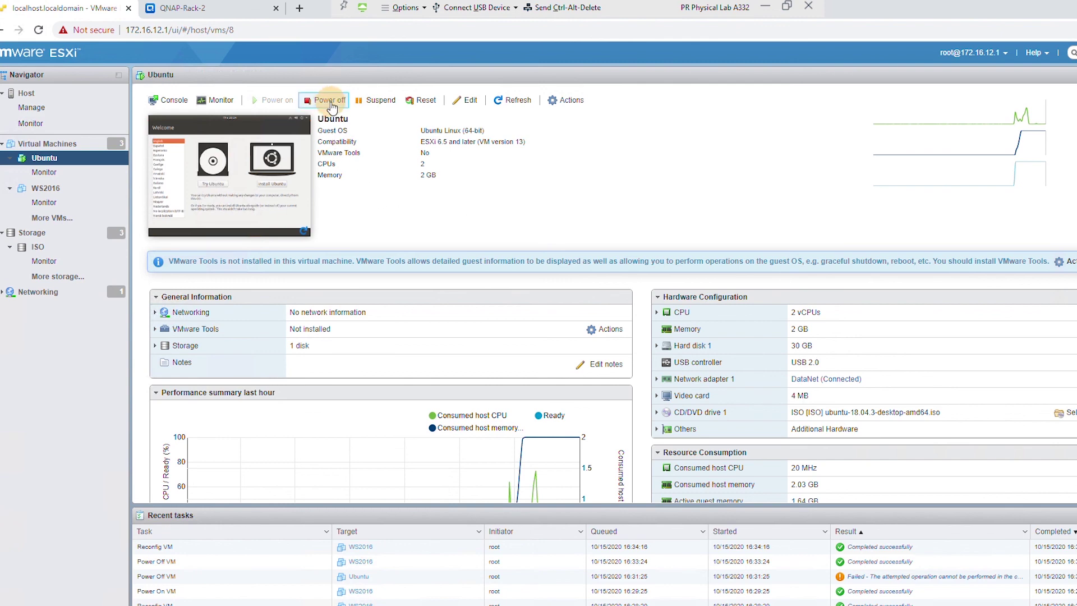
left_click(671, 384)
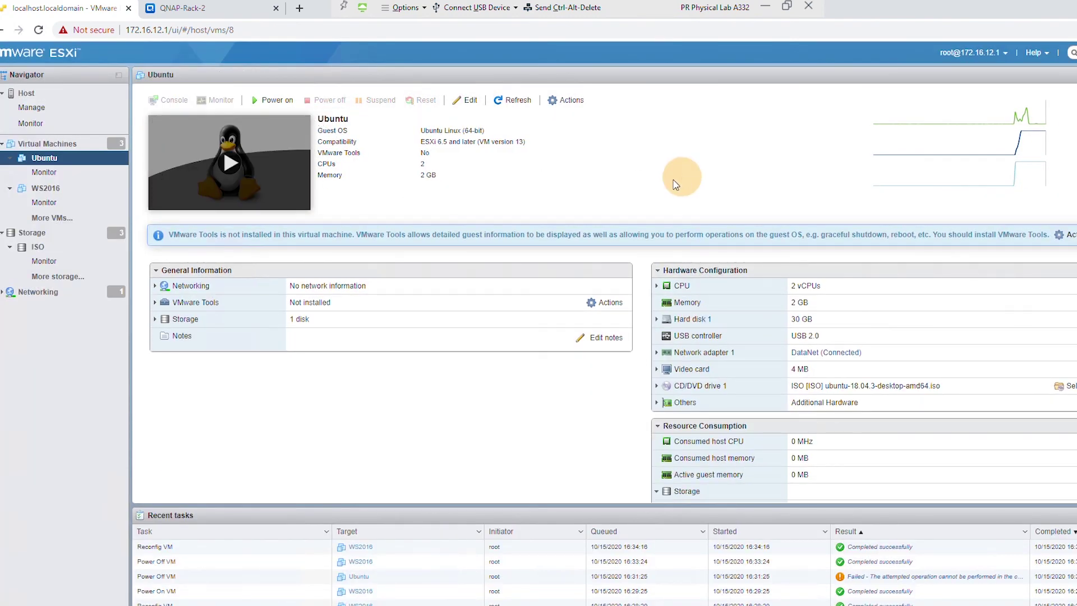
left_click(66, 143)
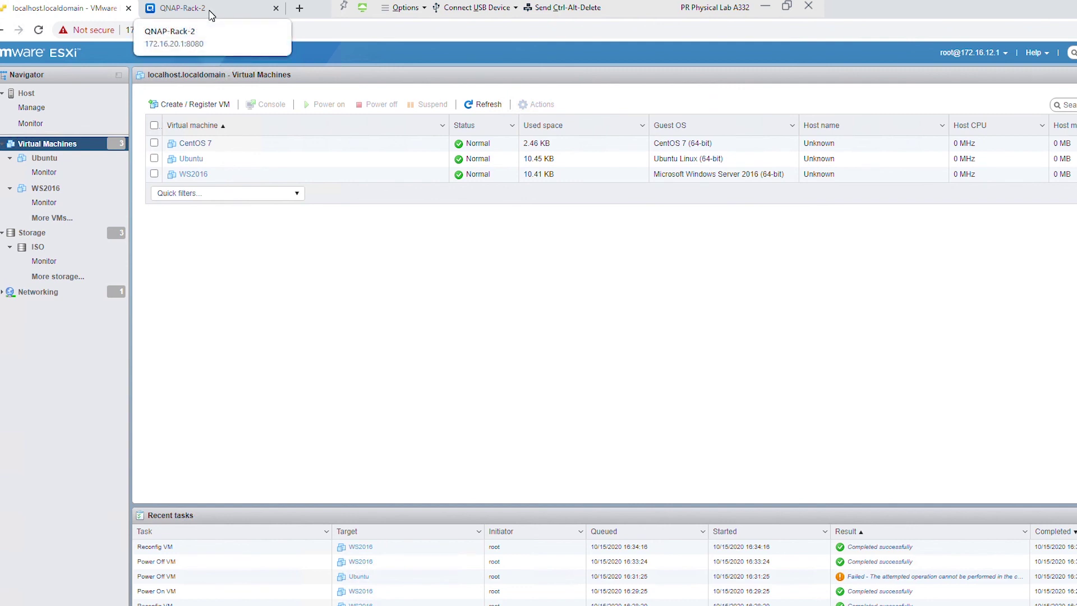
- Check the QNAP-Rack-2 shared folders, then open the ESXi host's Storage datastores
left_click(212, 15)
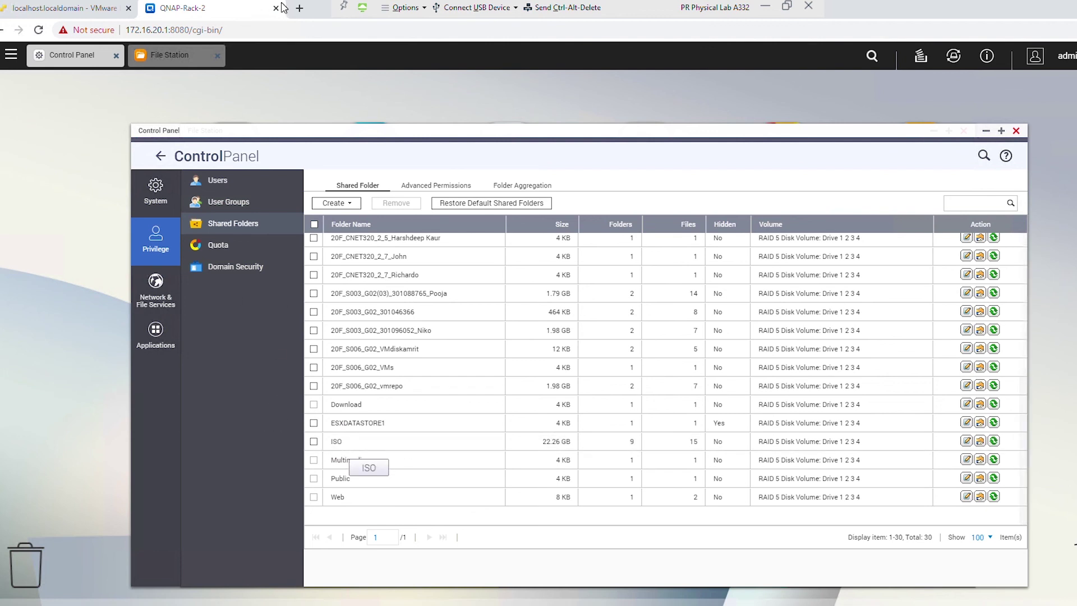
left_click(65, 7)
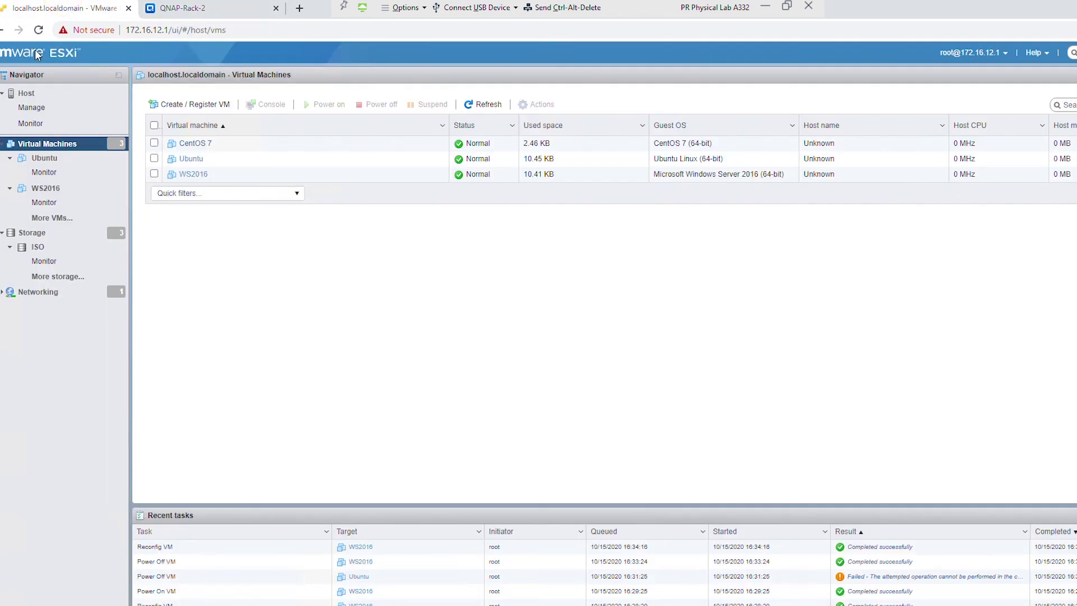
left_click(50, 233)
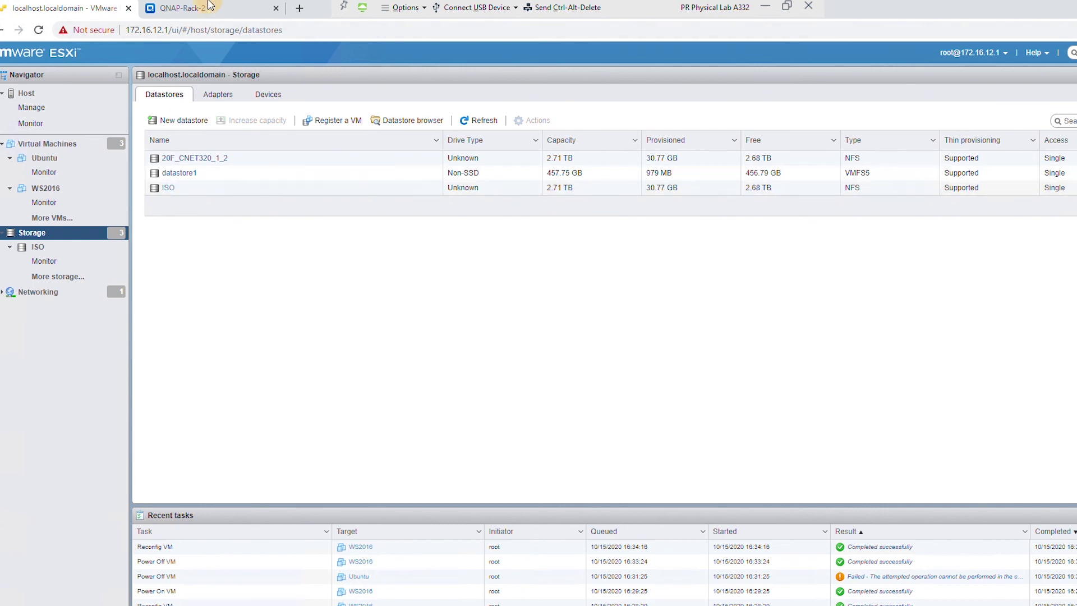
- Check the QNAP-Rack-2 shared folders, then return to the ESXi Virtual Machines list
left_click(209, 8)
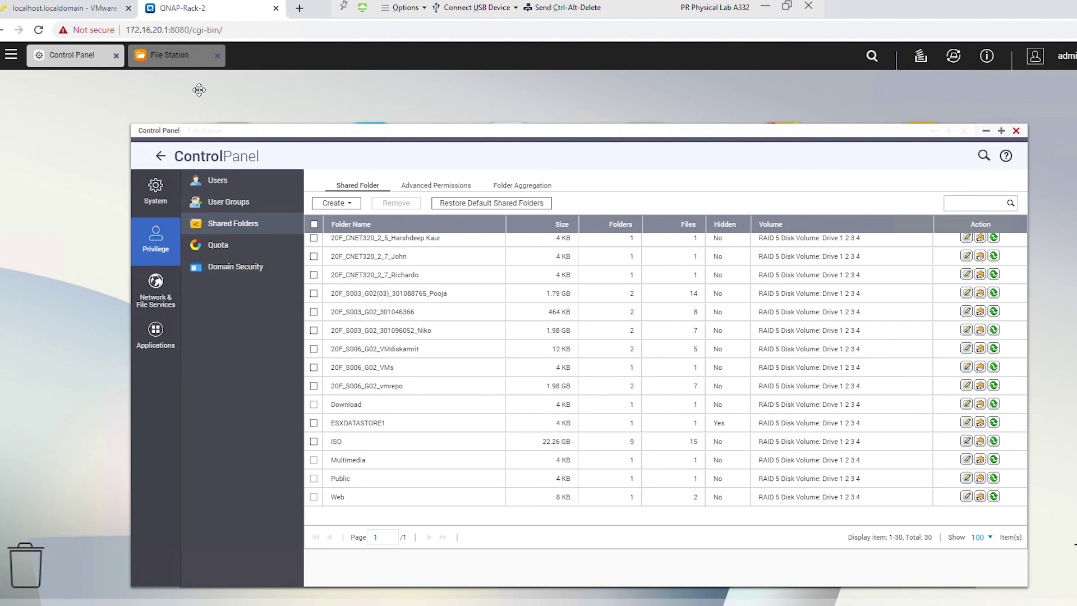
left_click(63, 8)
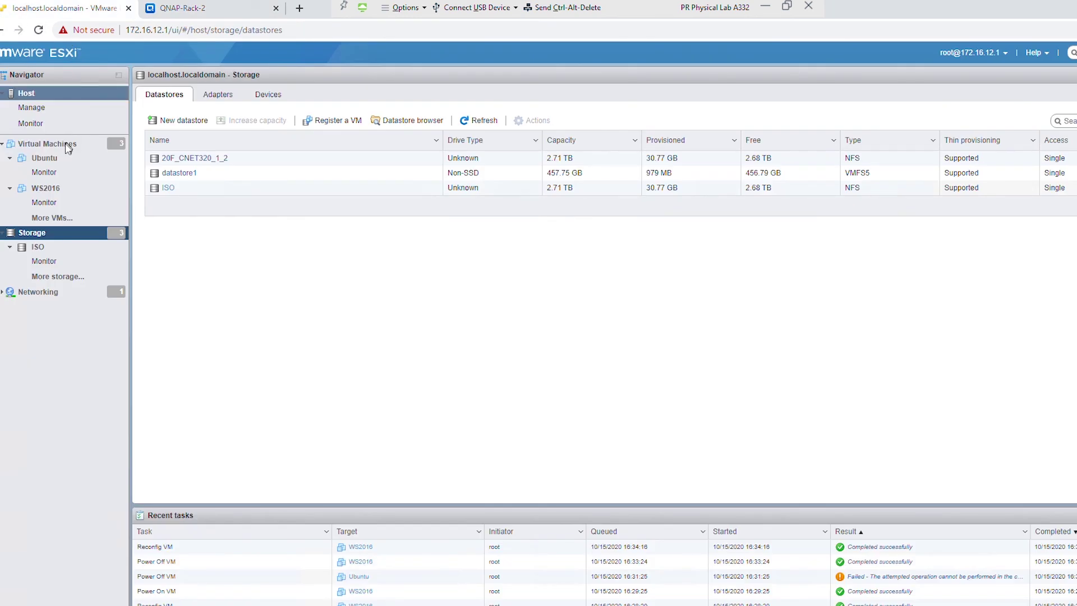
left_click(68, 145)
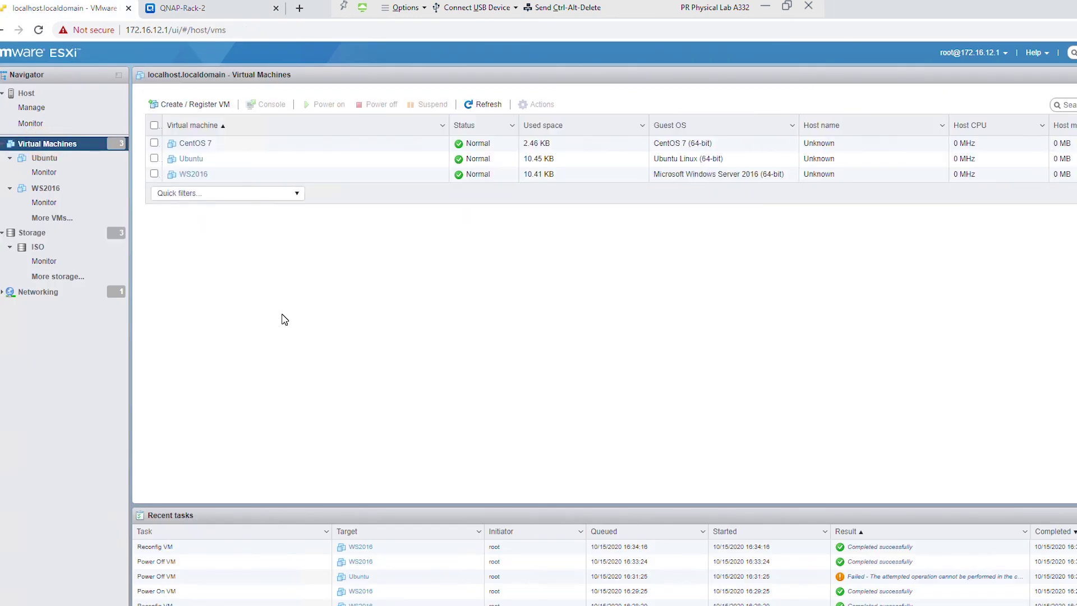